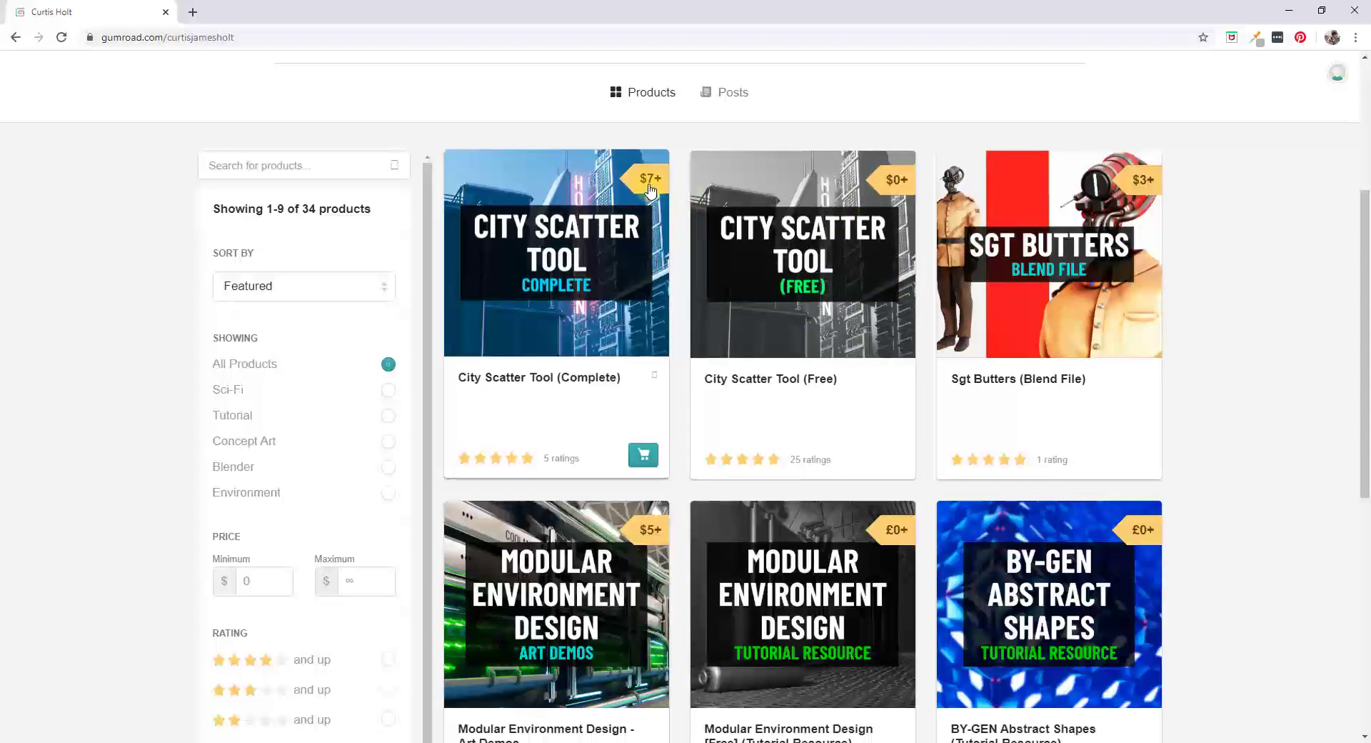
- Look over the City Scatter Tool (Complete) product details, then return to the grid
click(510, 280)
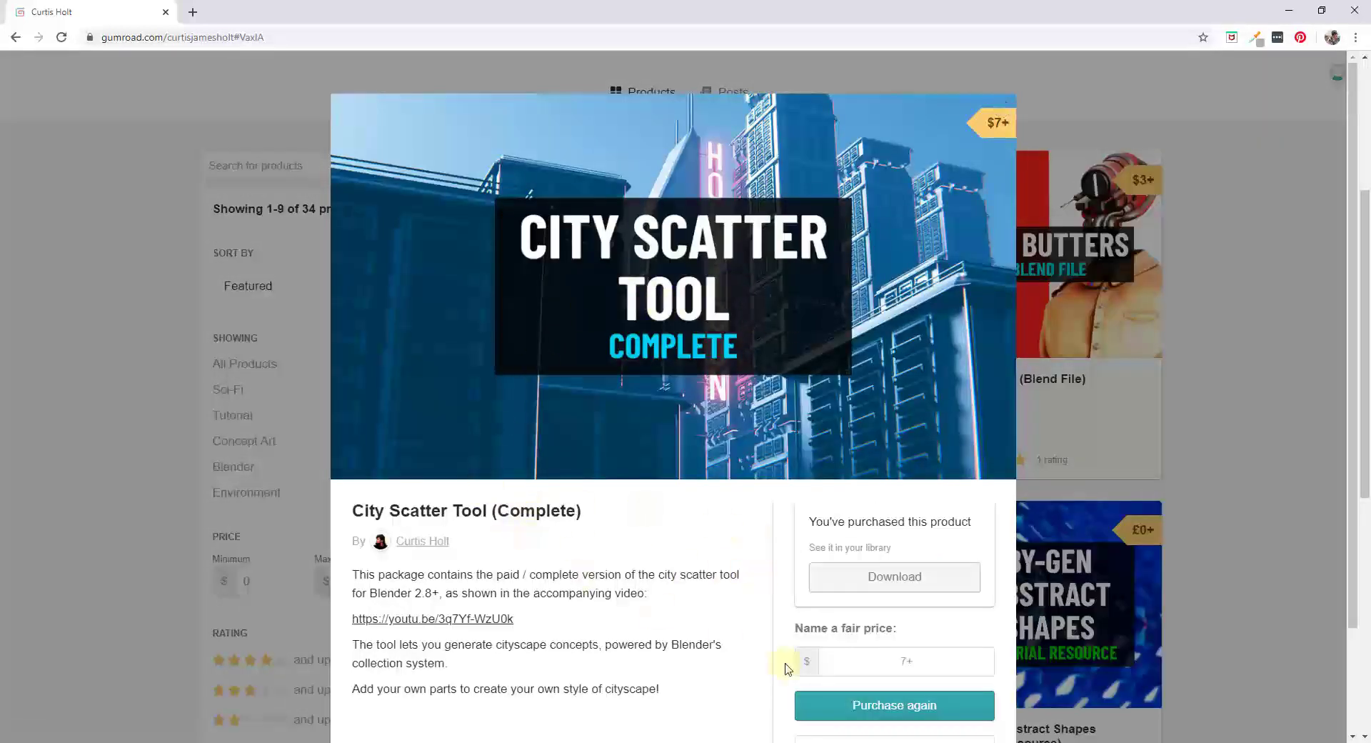
scroll(785, 668, down, 1)
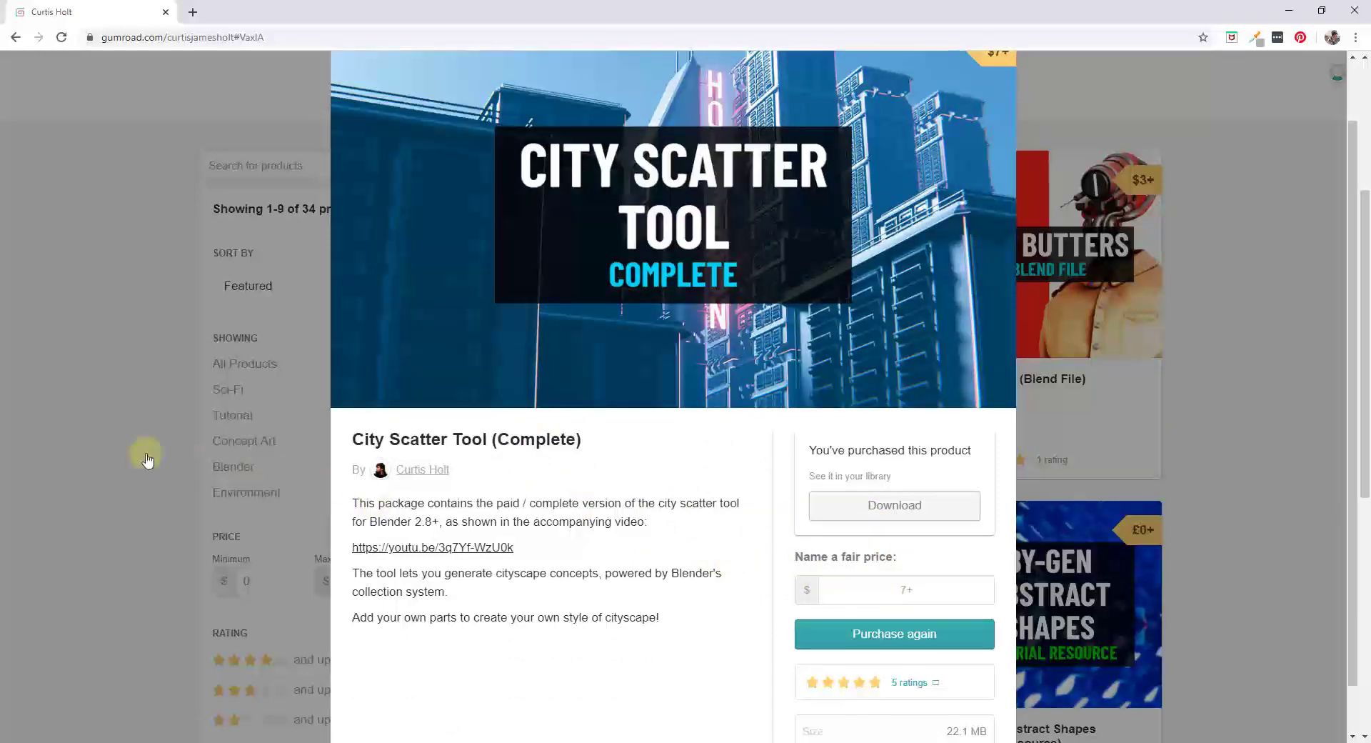
click(25, 401)
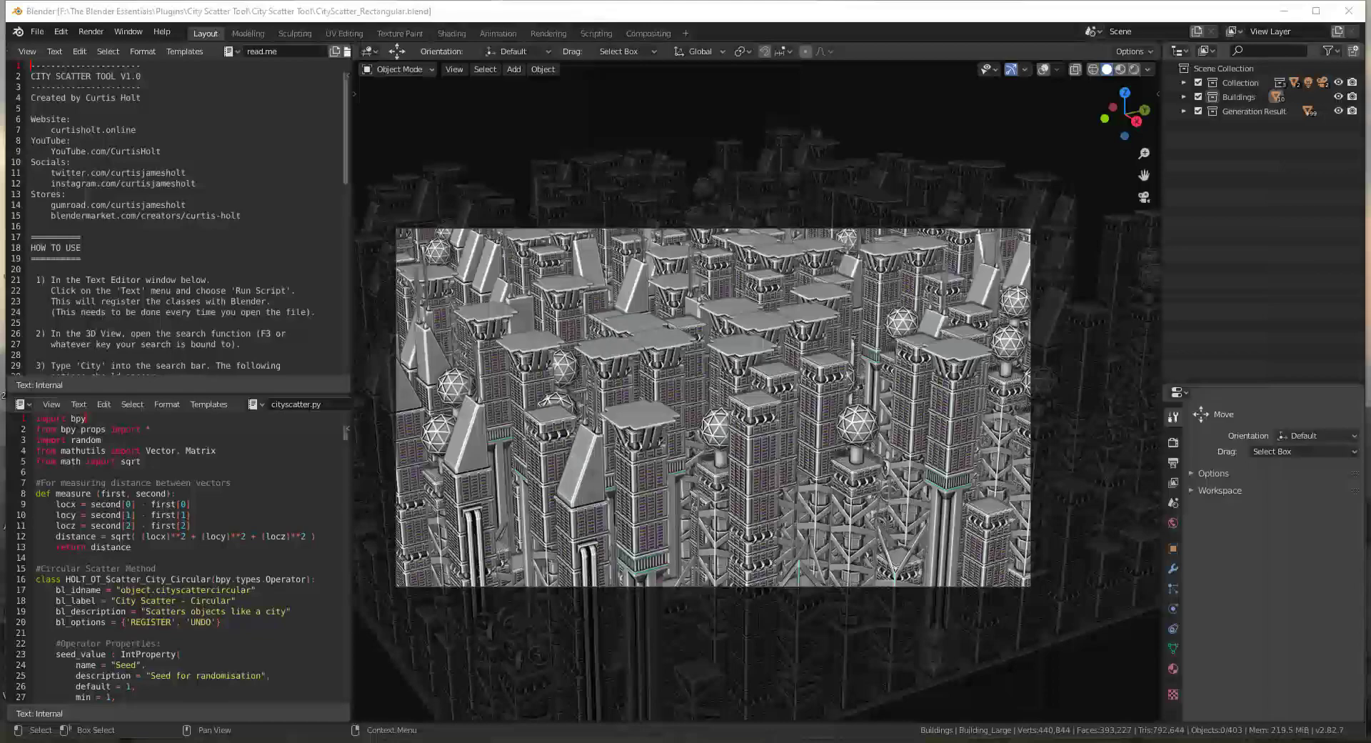
- Orbit and zoom to survey the whole city block, then open the script editor's Text menu
middle_drag(758, 407, 777, 376)
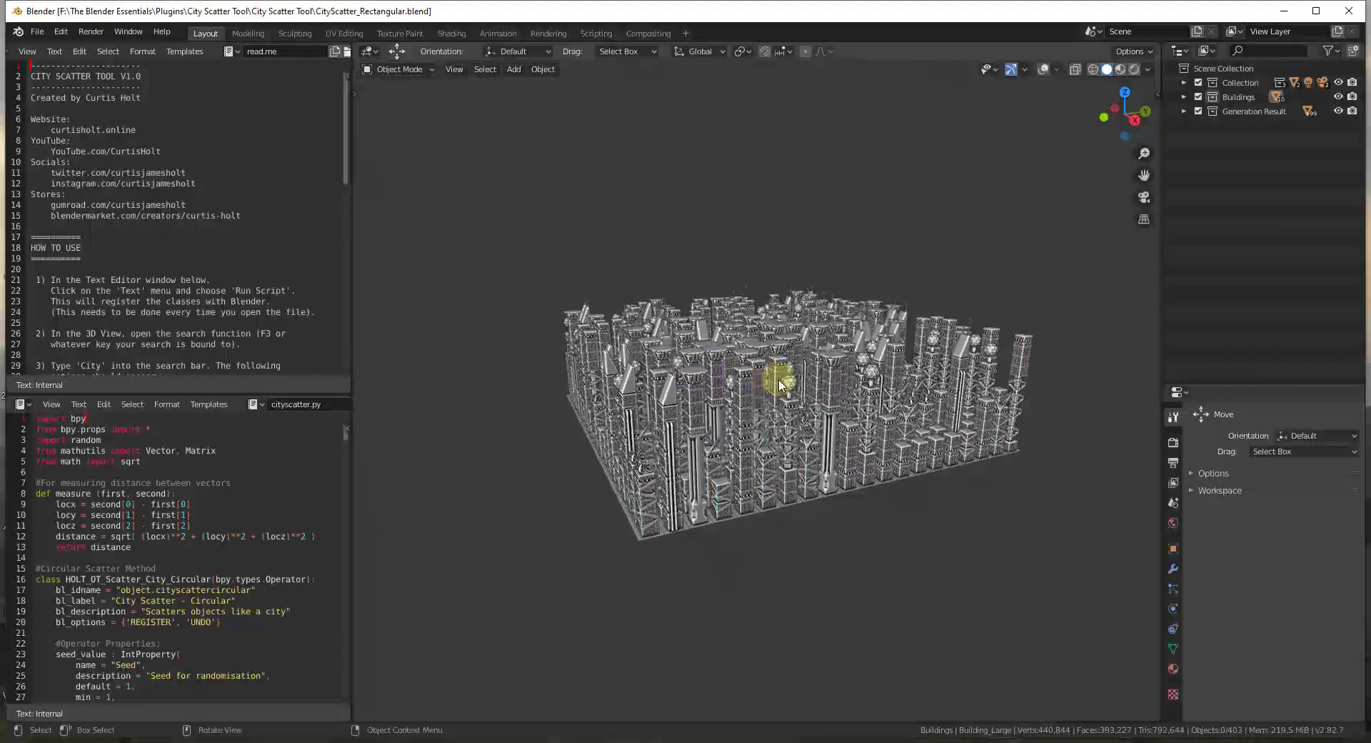
scroll(777, 376, up, 4)
scroll(817, 359, down, 4)
scroll(701, 384, up, 4)
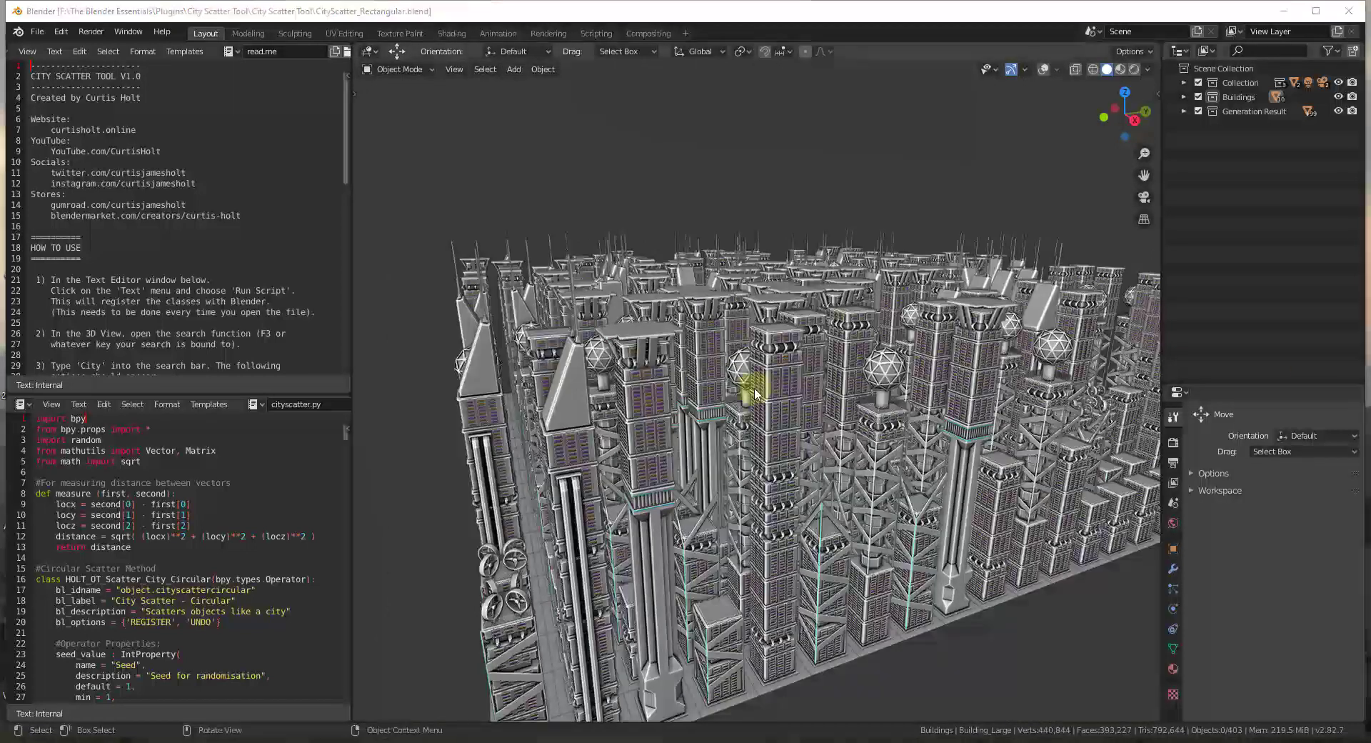
scroll(537, 423, down, 4)
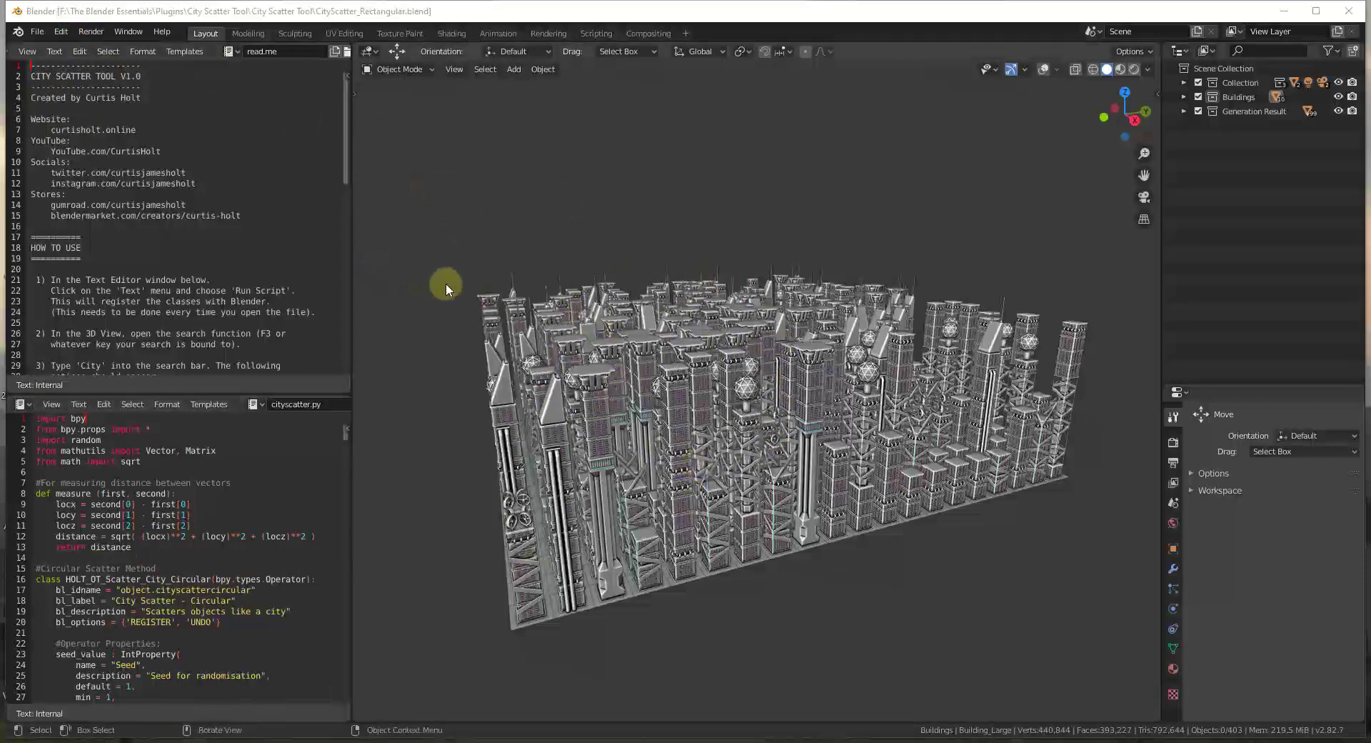
click(80, 405)
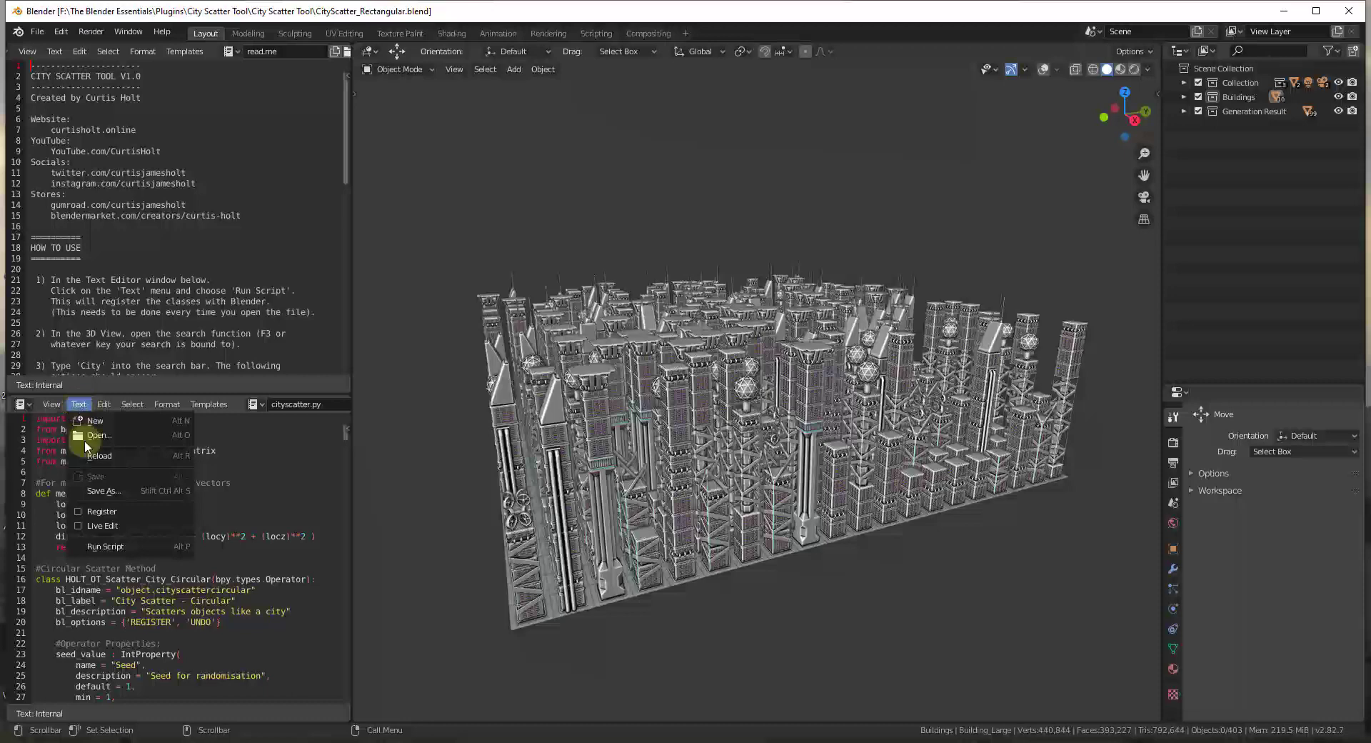
- Run cityscatter.py and generate a new city with City Scatter - Rectangular from the 'city' search
click(105, 546)
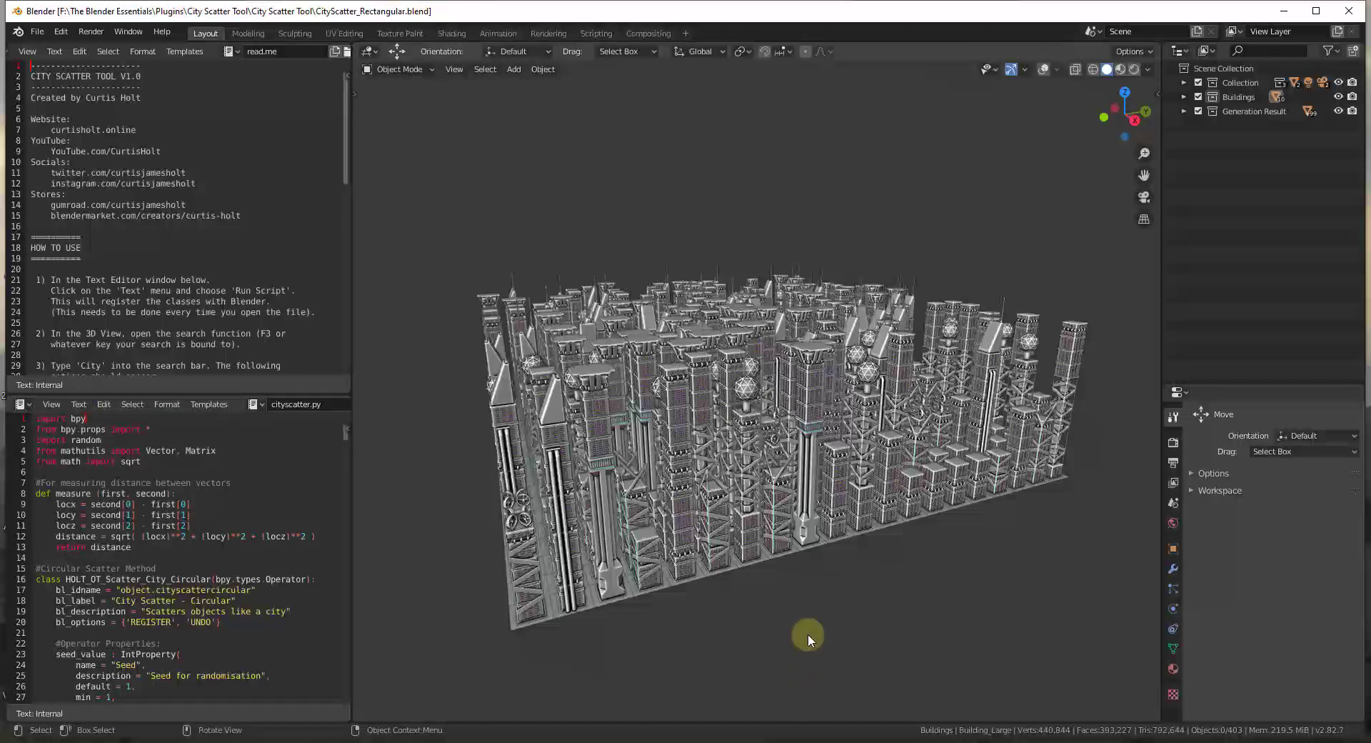
key(F3)
text(city)
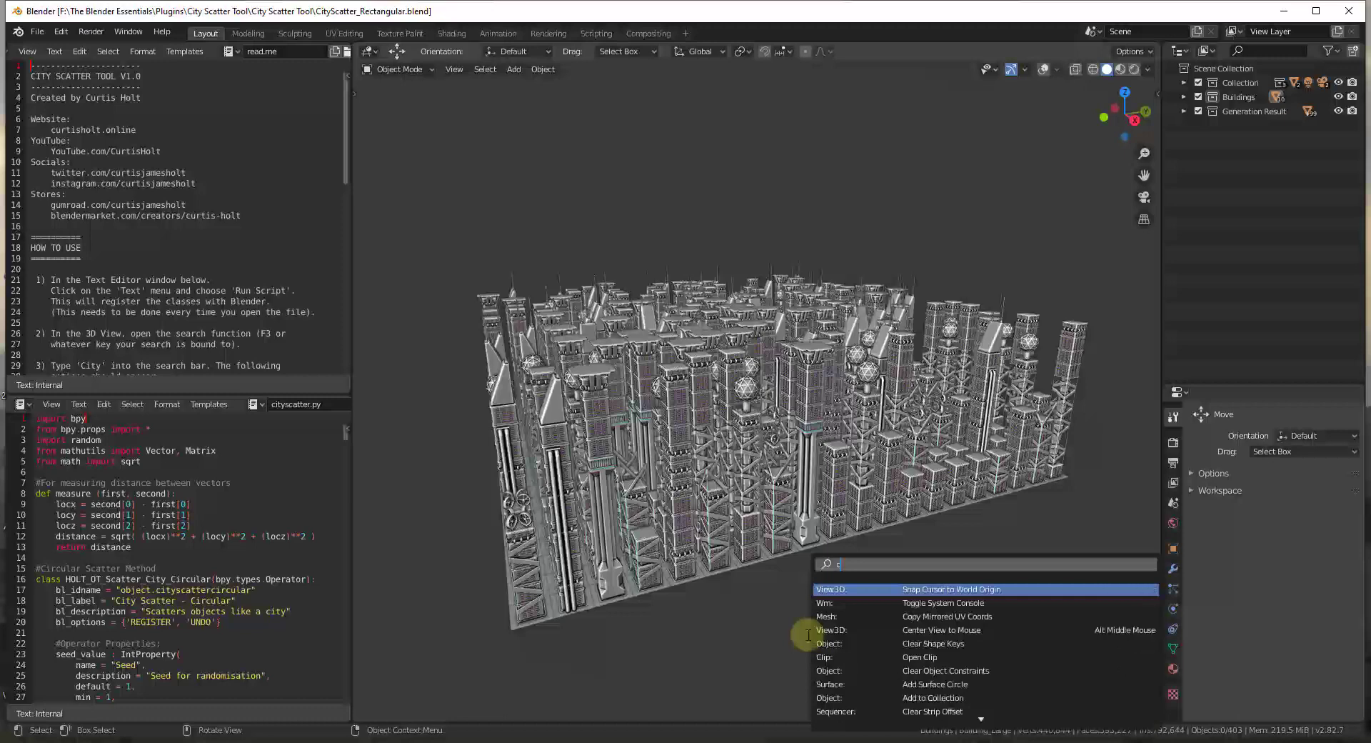
key(BackSpace)
key(BackSpace)
key(BackSpace)
key(BackSpace)
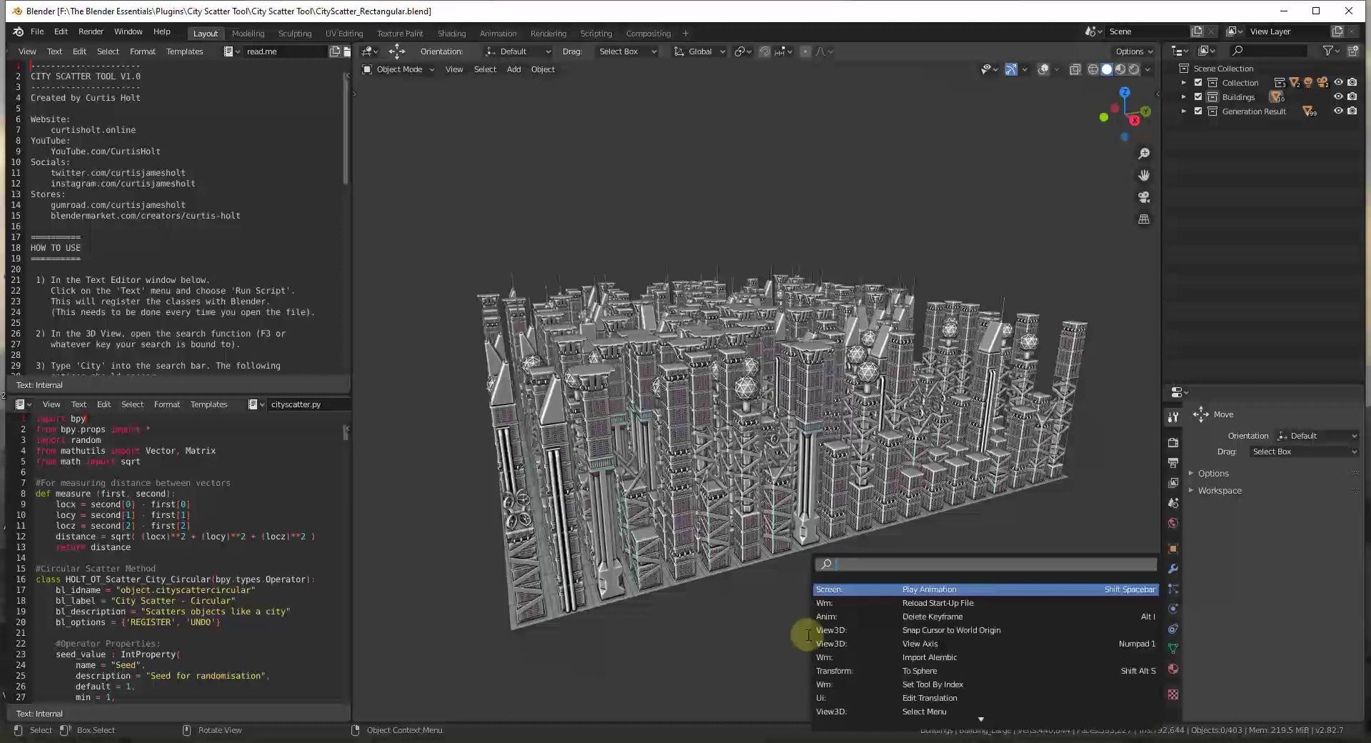
click(79, 404)
click(119, 547)
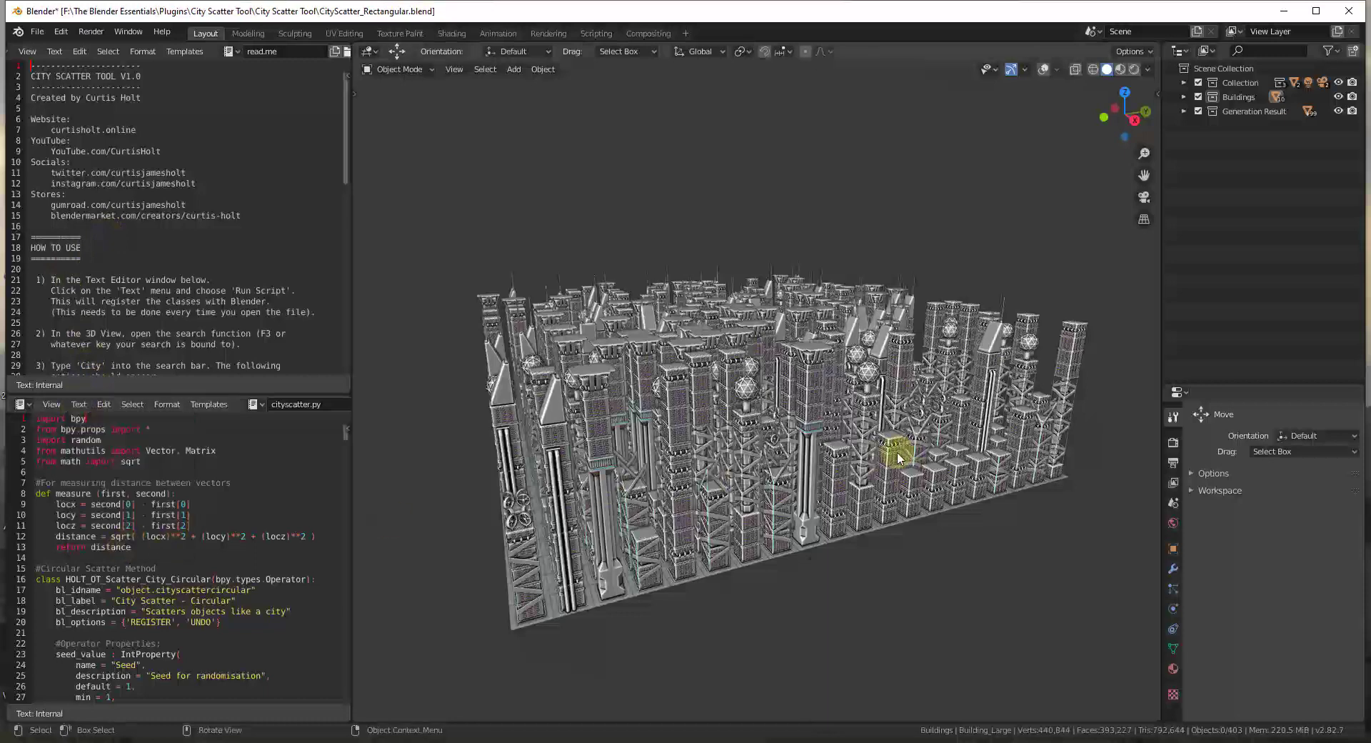
key(F3)
text(city)
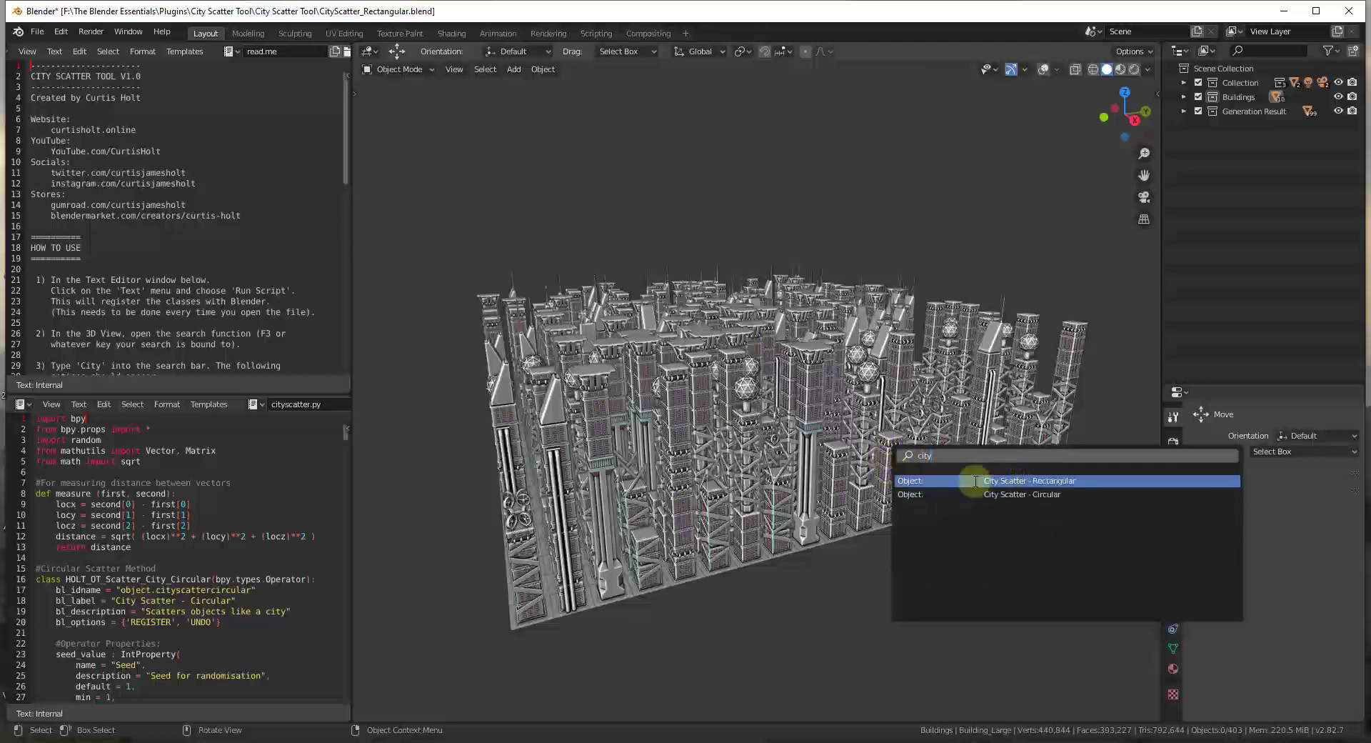
click(1026, 482)
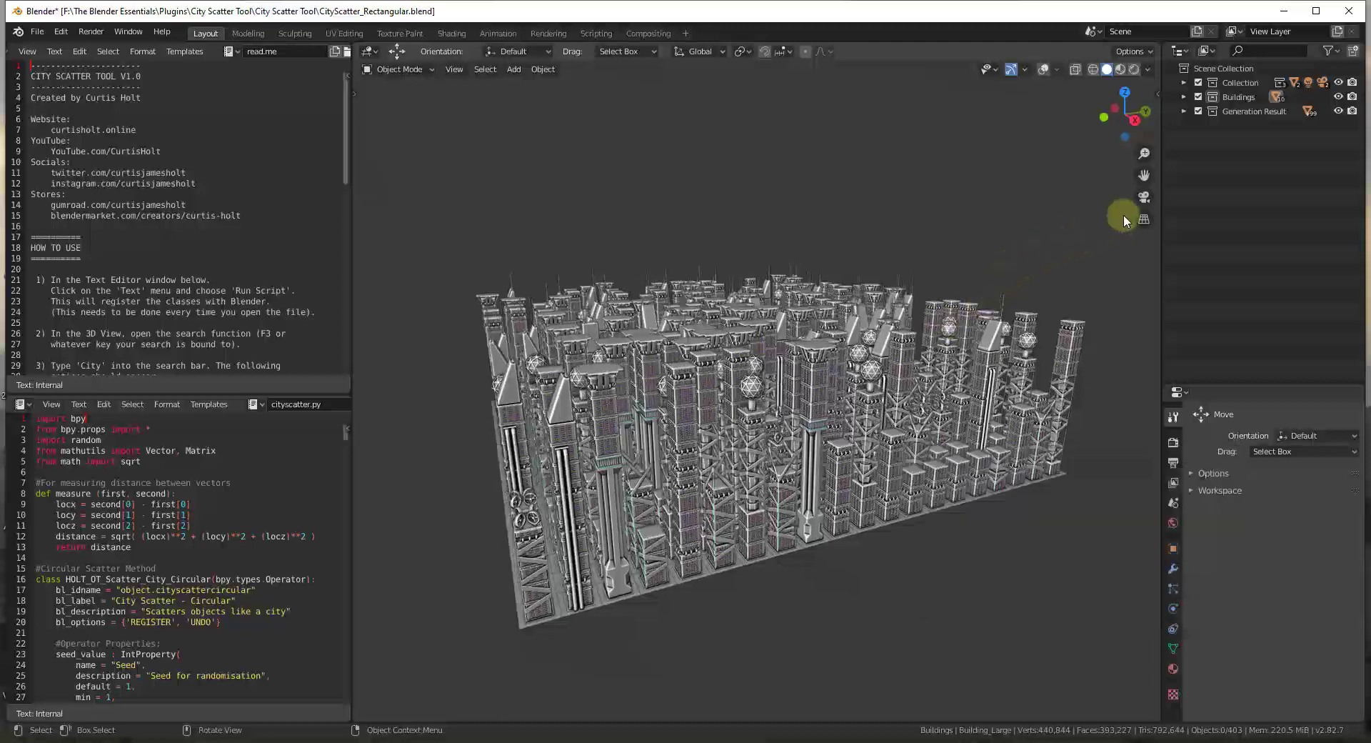
- Expand the Buildings collection in the Outliner and orbit down to the buildings' bases
click(1184, 98)
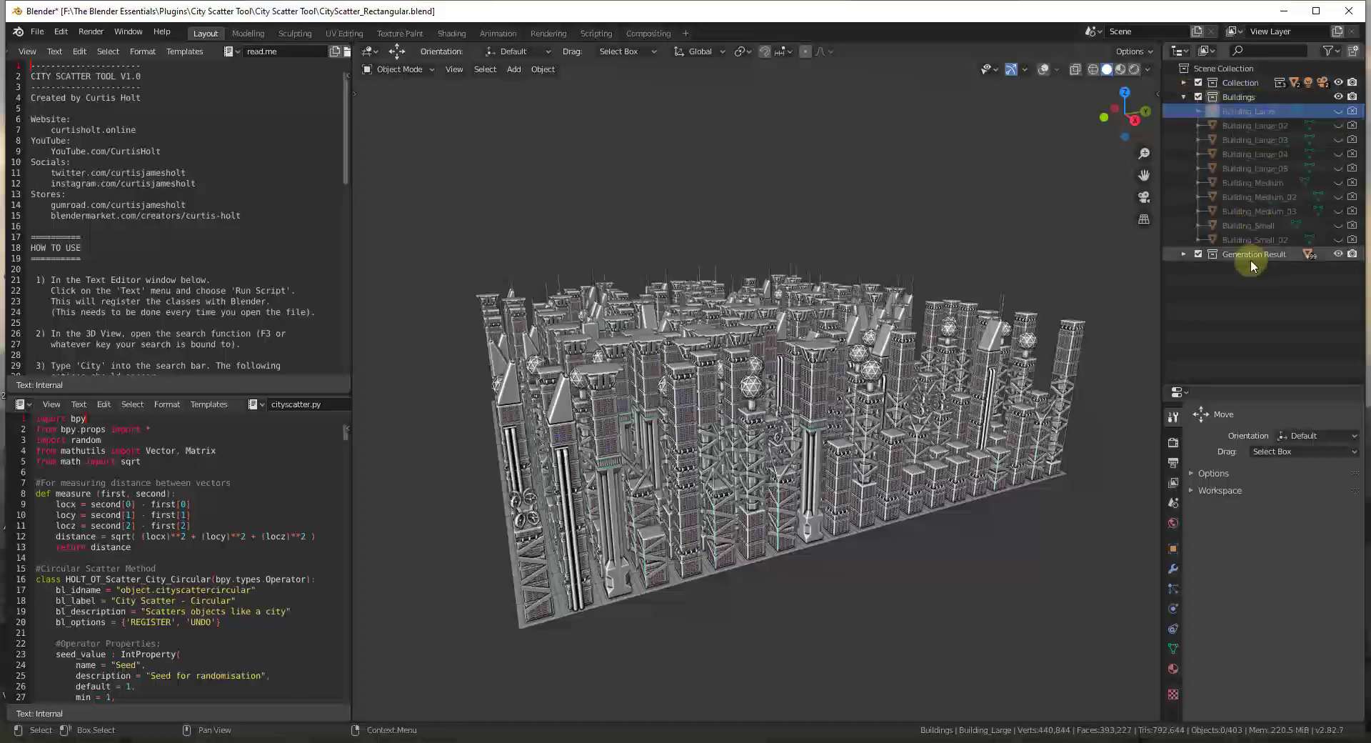
middle_drag(625, 400, 714, 165)
scroll(719, 485, up, 8)
shift+middle_drag(719, 486, 591, 289)
scroll(632, 345, up, 4)
scroll(633, 343, down, 3)
scroll(644, 326, down, 5)
scroll(658, 300, up, 4)
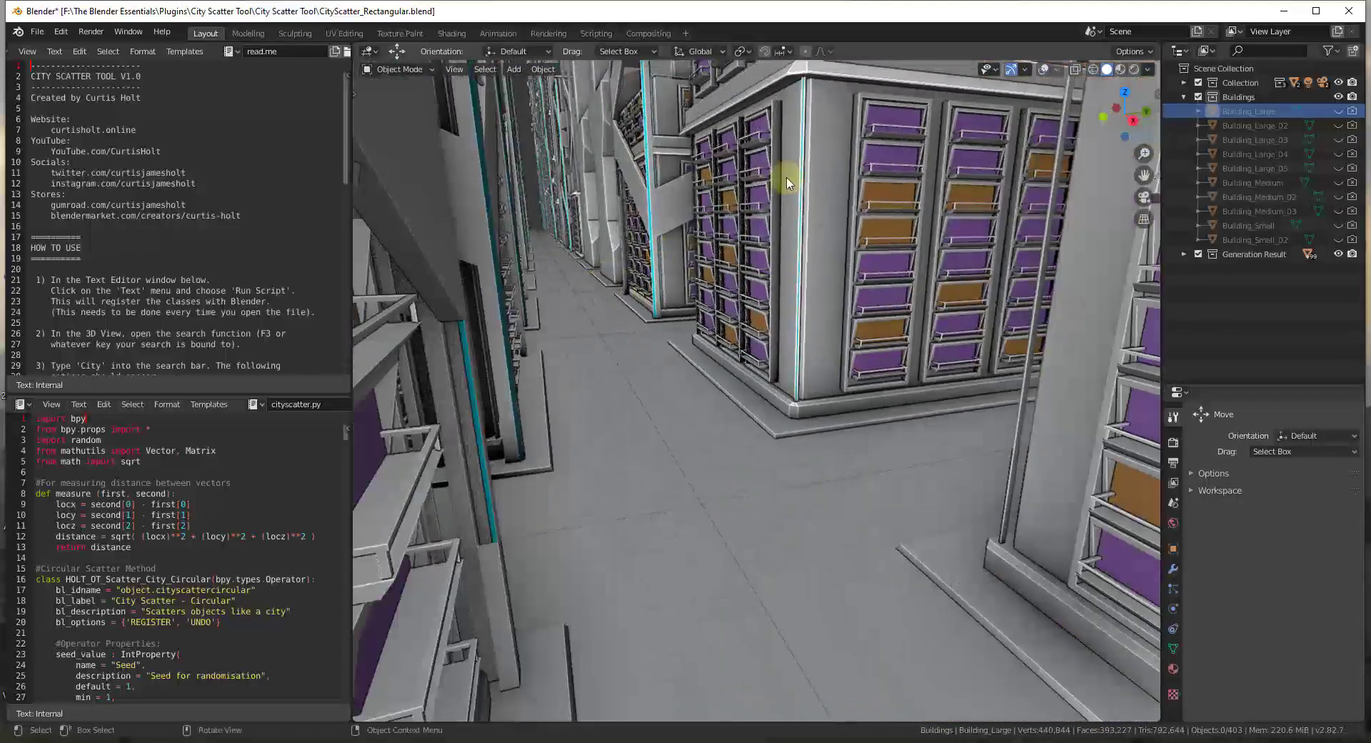
- Tour the streets in neon Material Preview, return to Solid shading, and bring up F3 search
click(1120, 69)
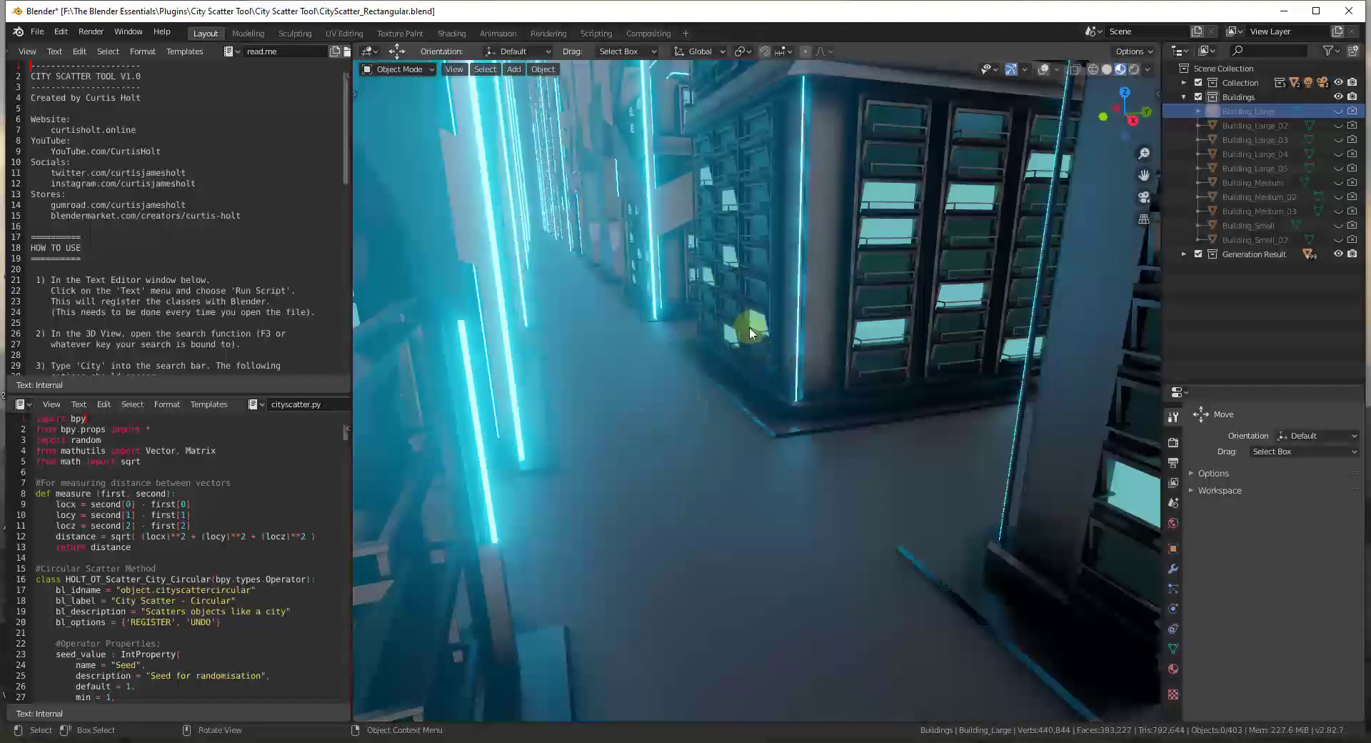
shift+middle_drag(738, 301, 642, 283)
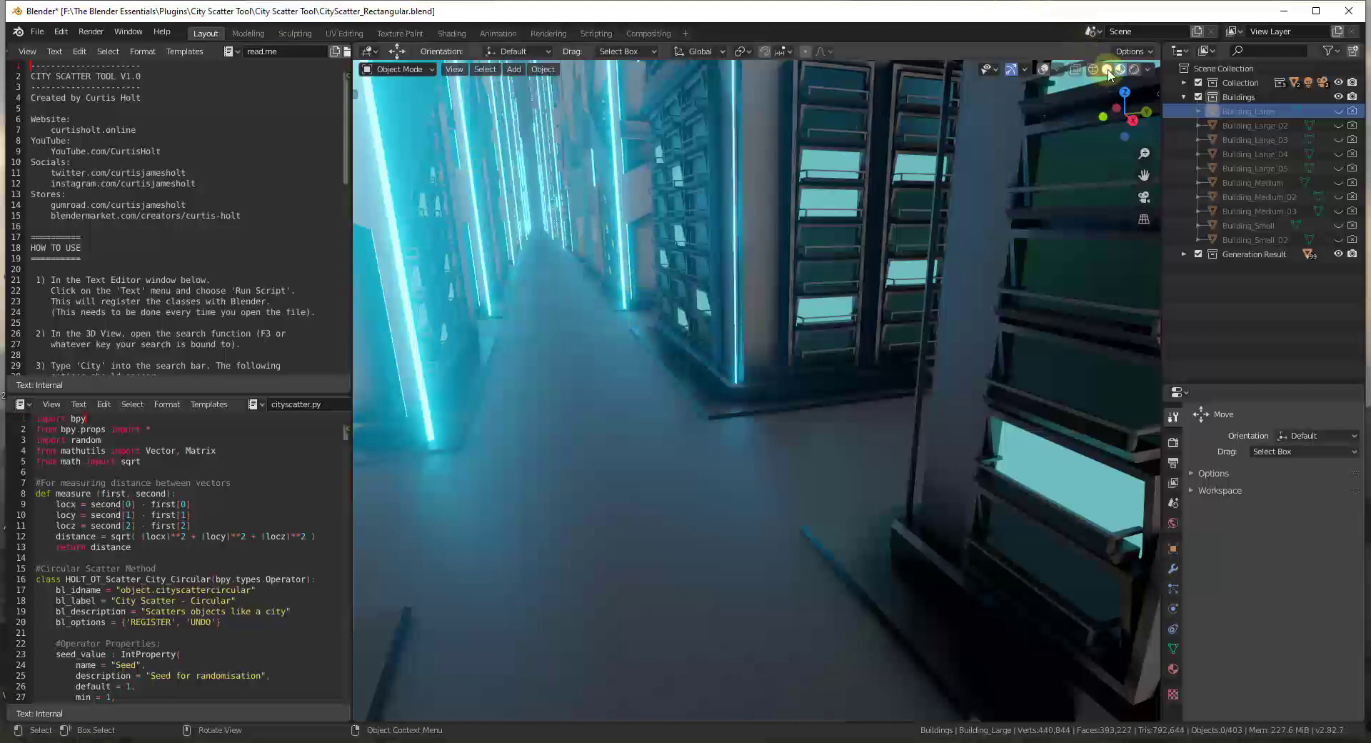
scroll(749, 376, down, 8)
middle_drag(771, 257, 784, 349)
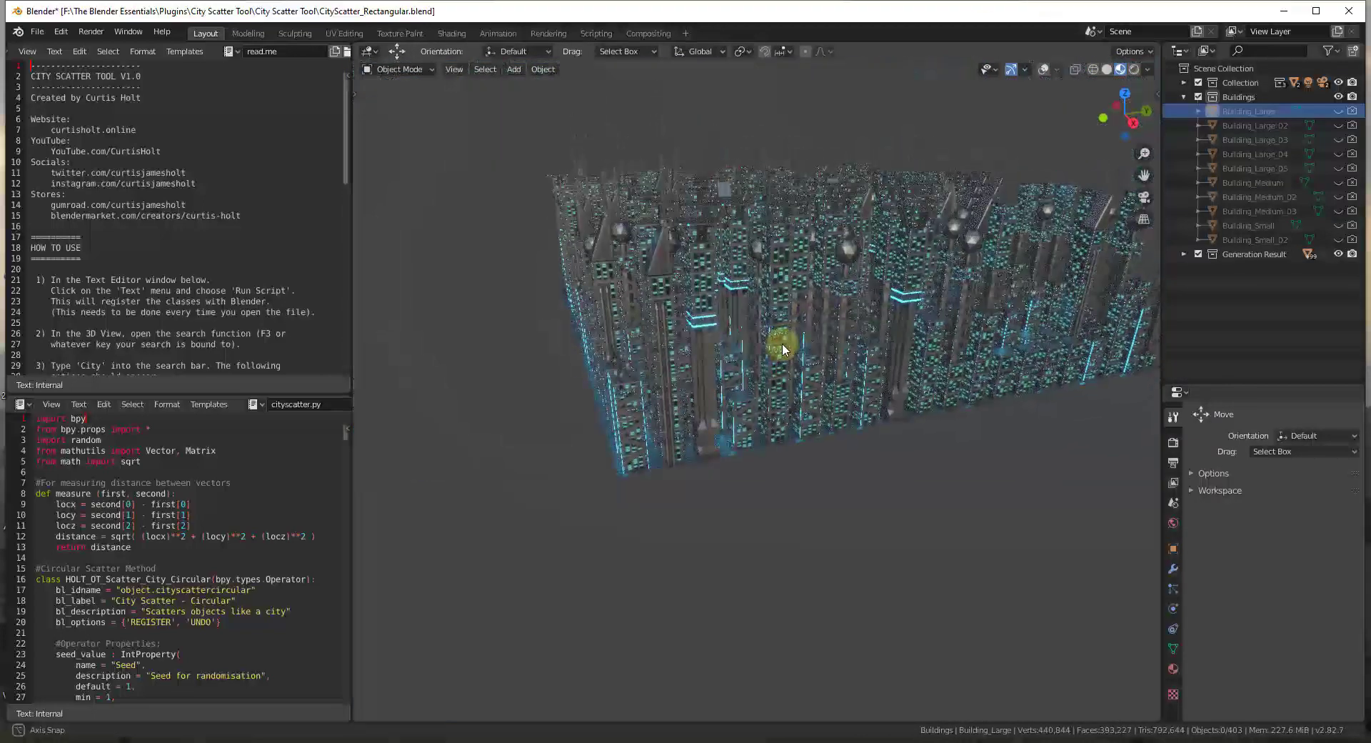
click(1107, 70)
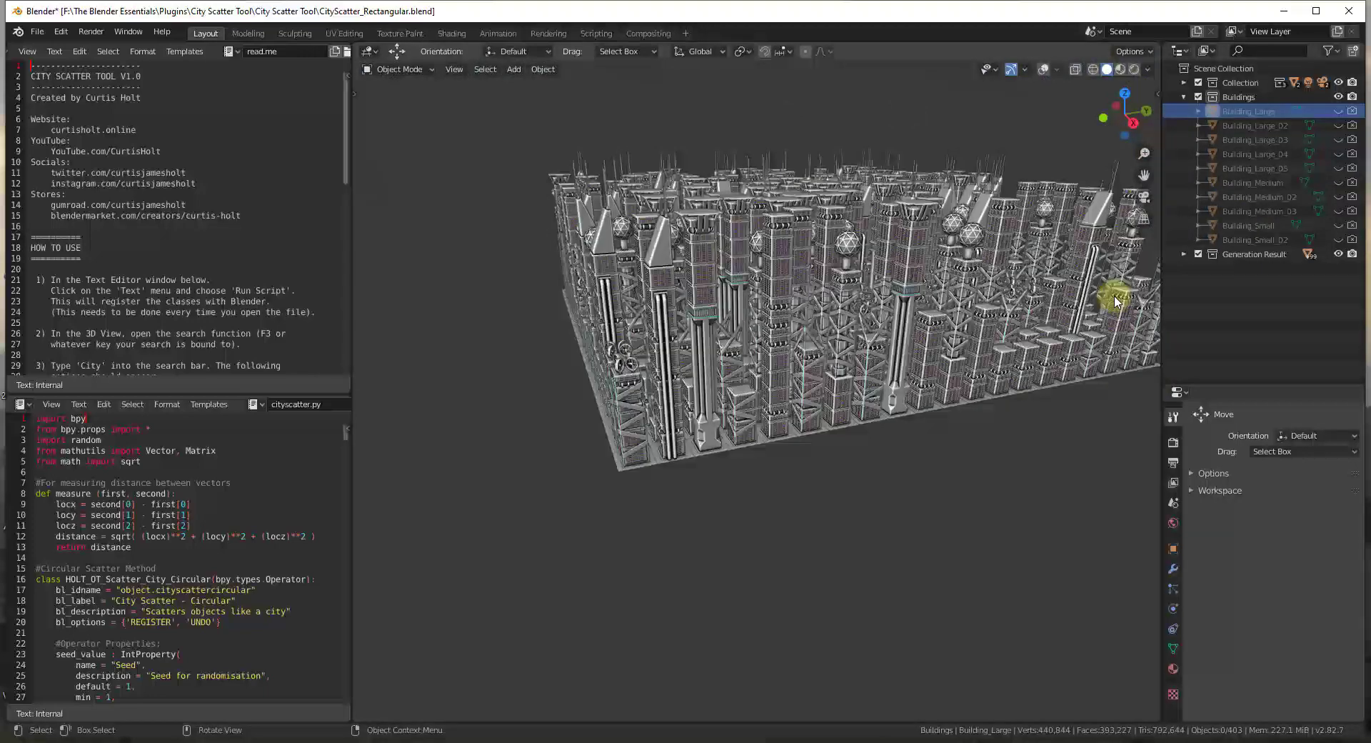
middle_drag(971, 315, 893, 376)
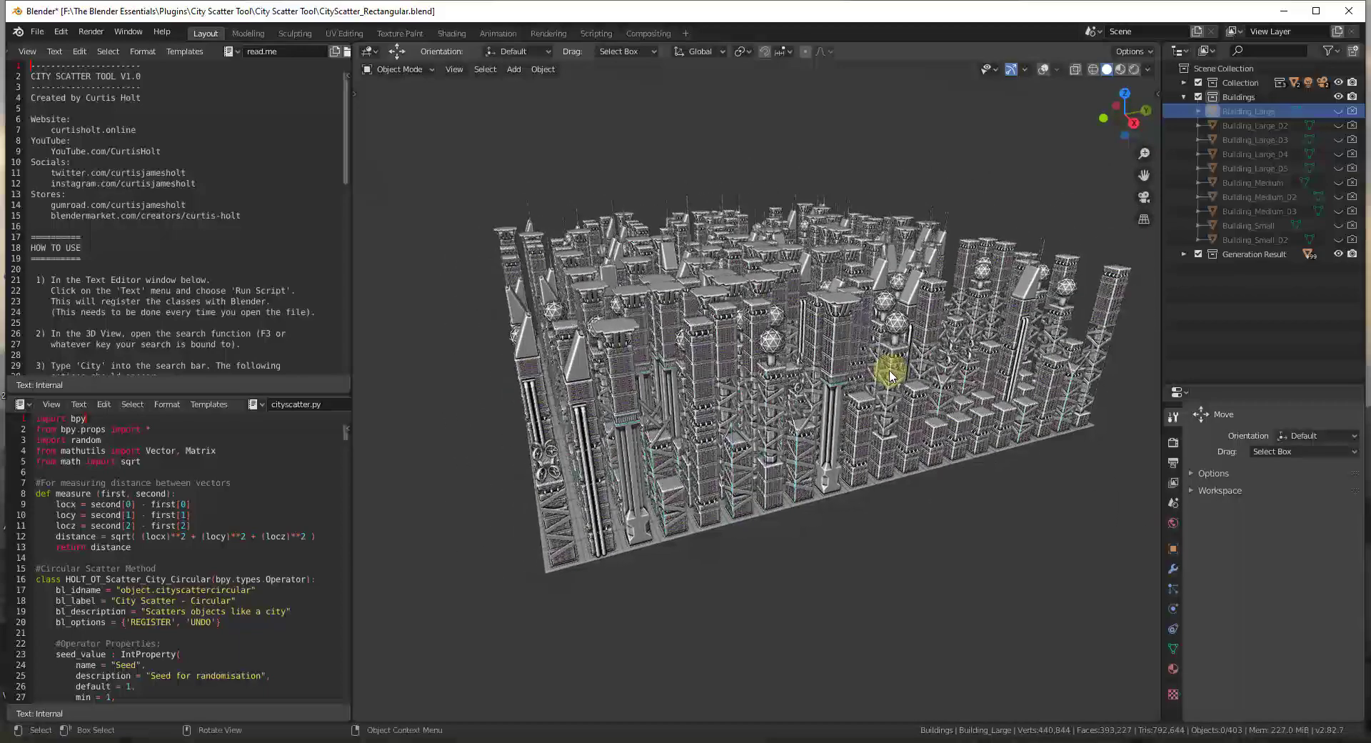
key(F3)
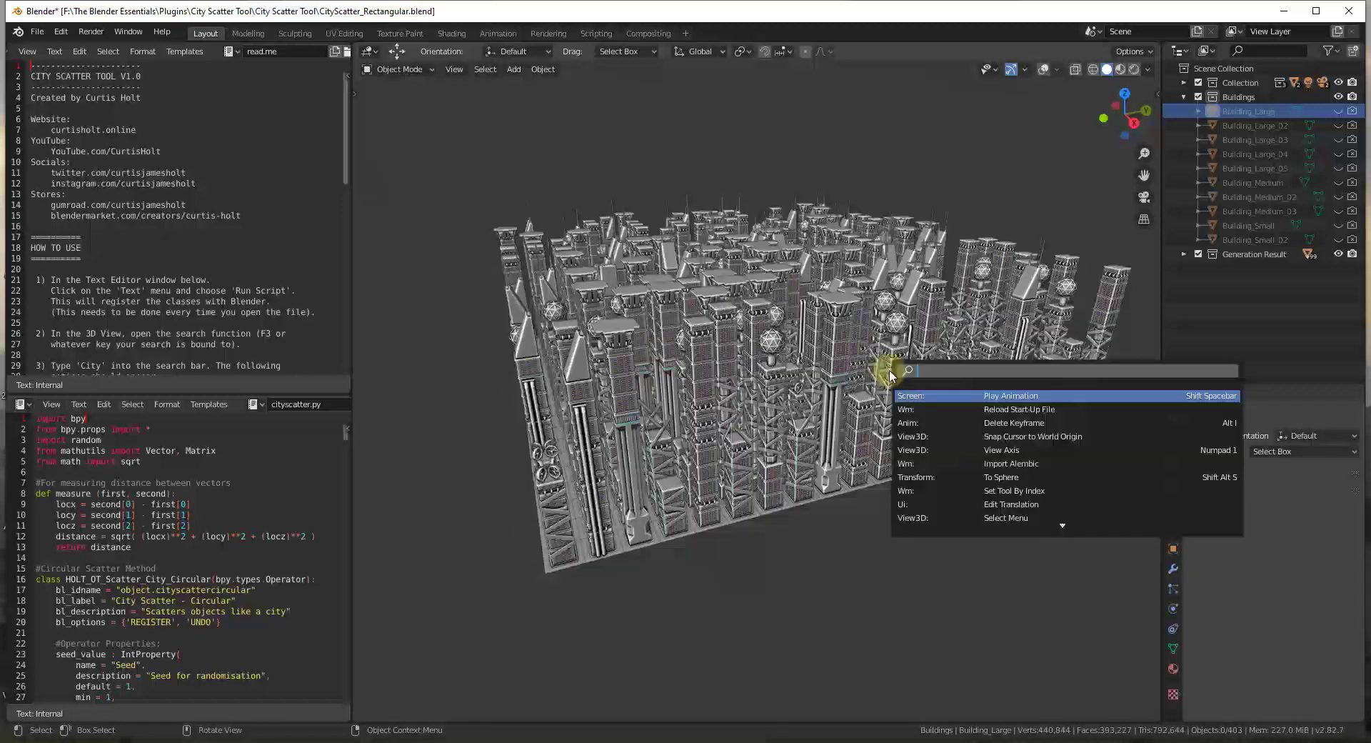
- Search 'cit' and generate a 10×10 rectangular city from the Buildings collection with seed 1
text(city)
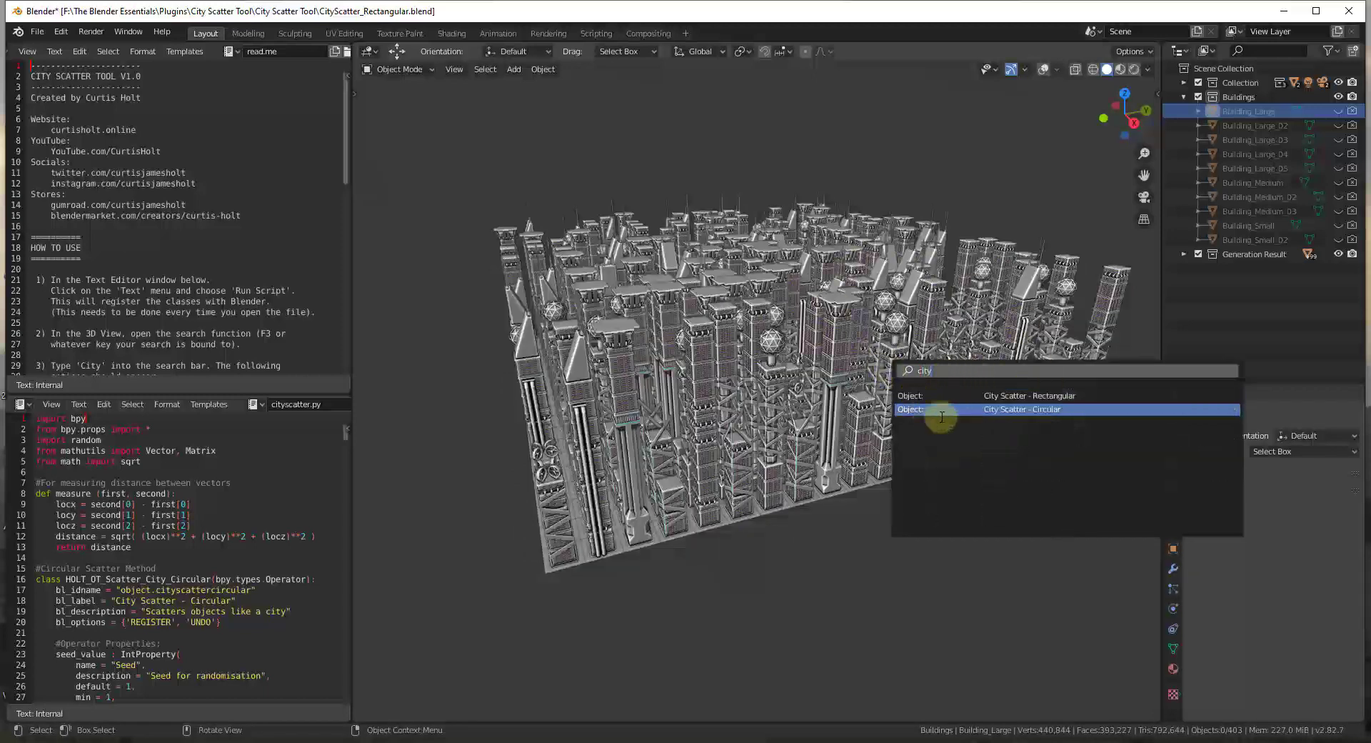
click(1044, 395)
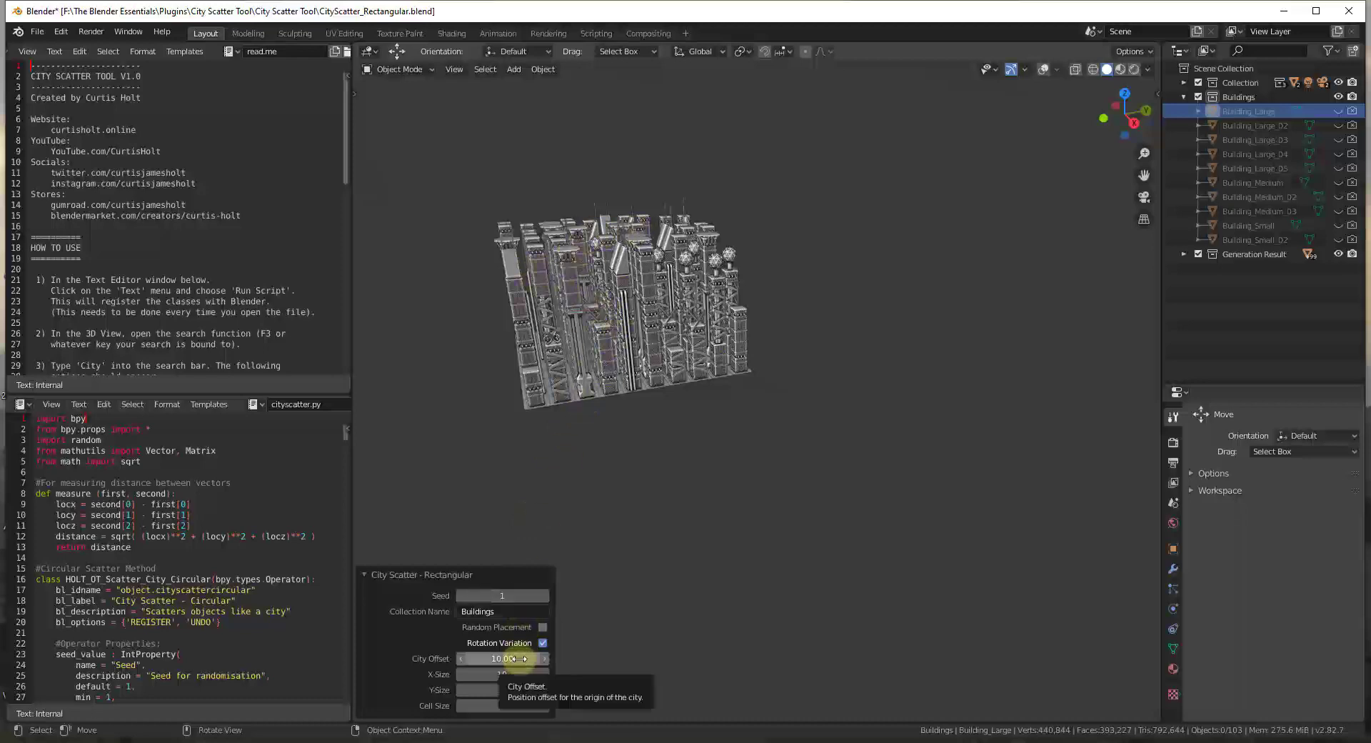
- Preview layouts at seeds 2 through 4, then set the seed back to 1
click(544, 595)
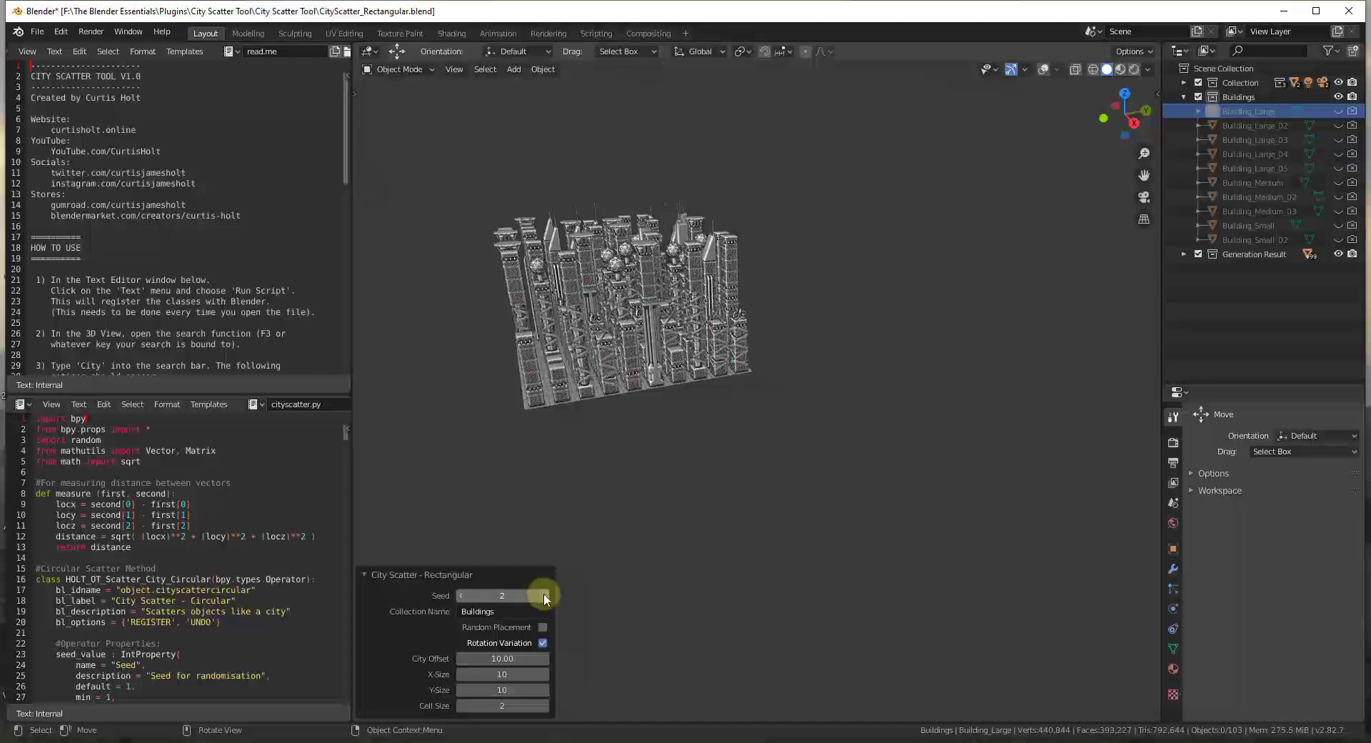
click(544, 595)
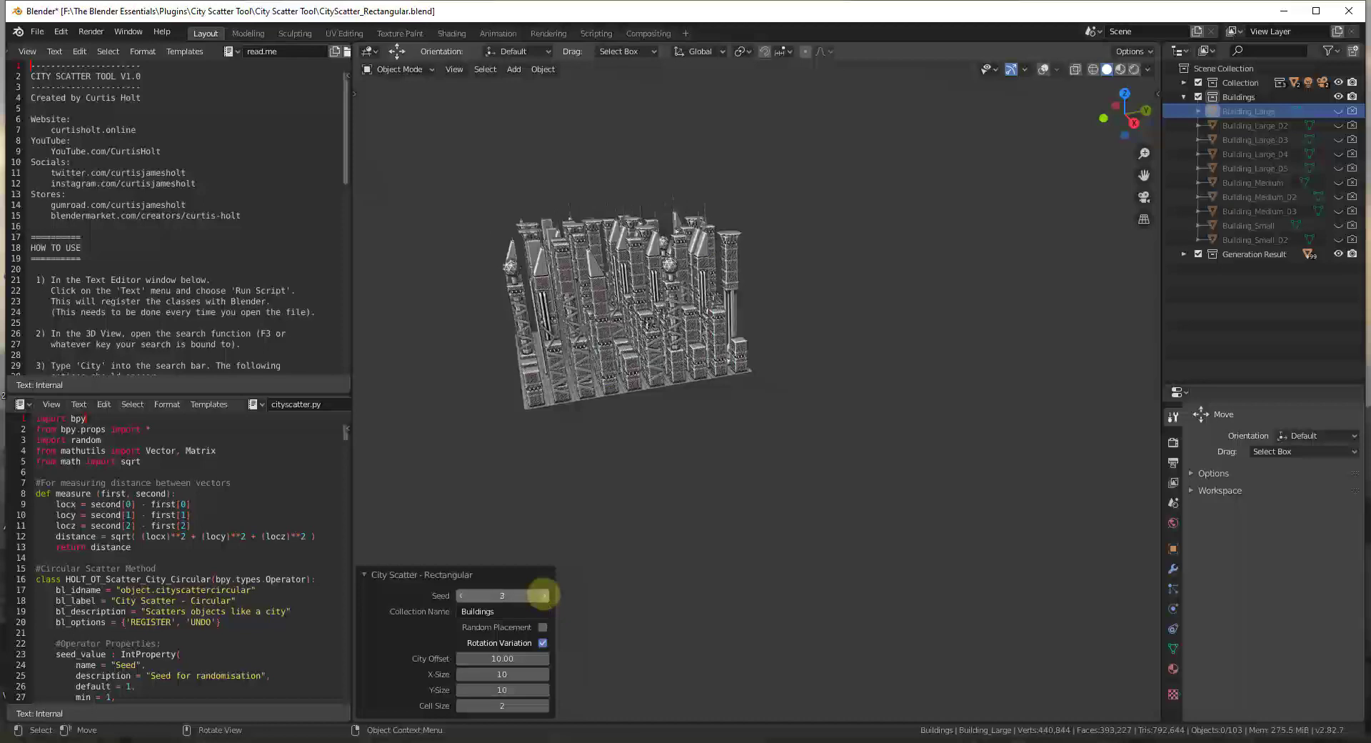
click(544, 595)
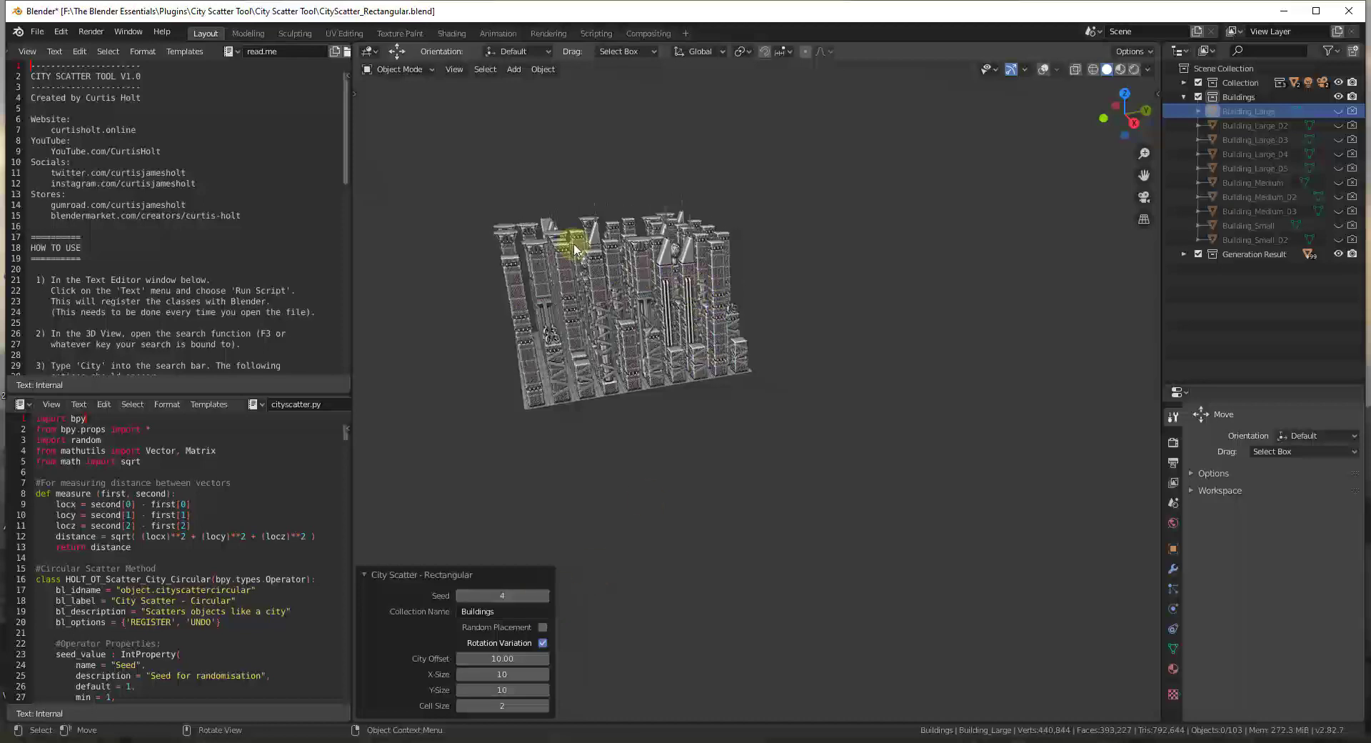
click(460, 594)
click(460, 594)
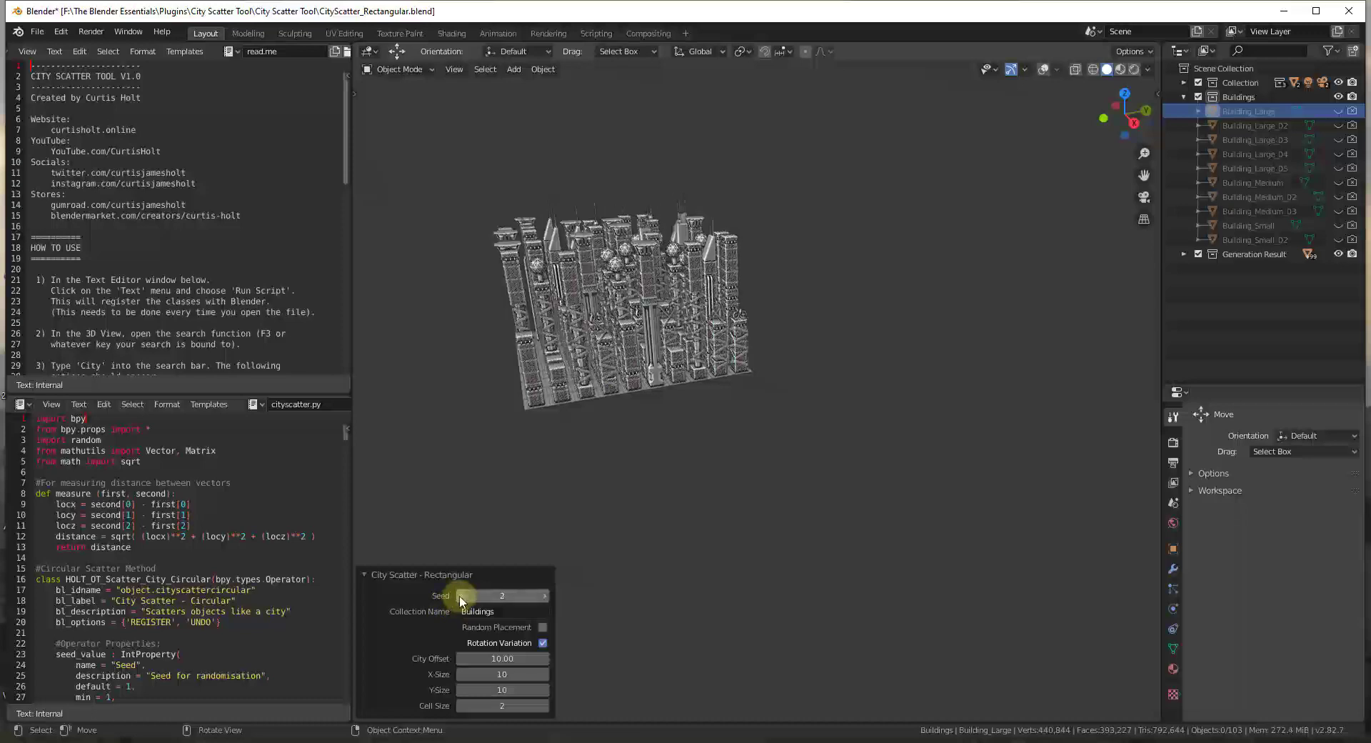
click(460, 594)
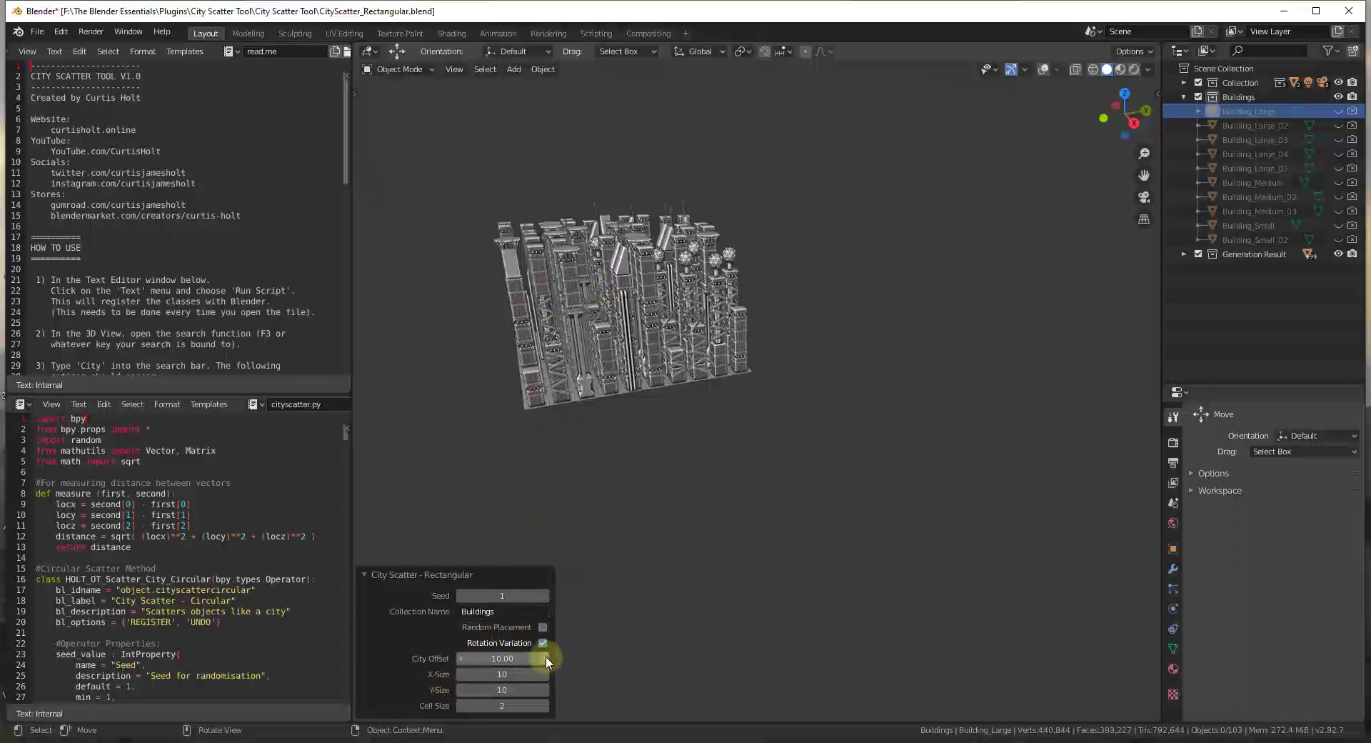
- Enlarge the city grid to X-Size 14 and Y-Size 15
click(545, 675)
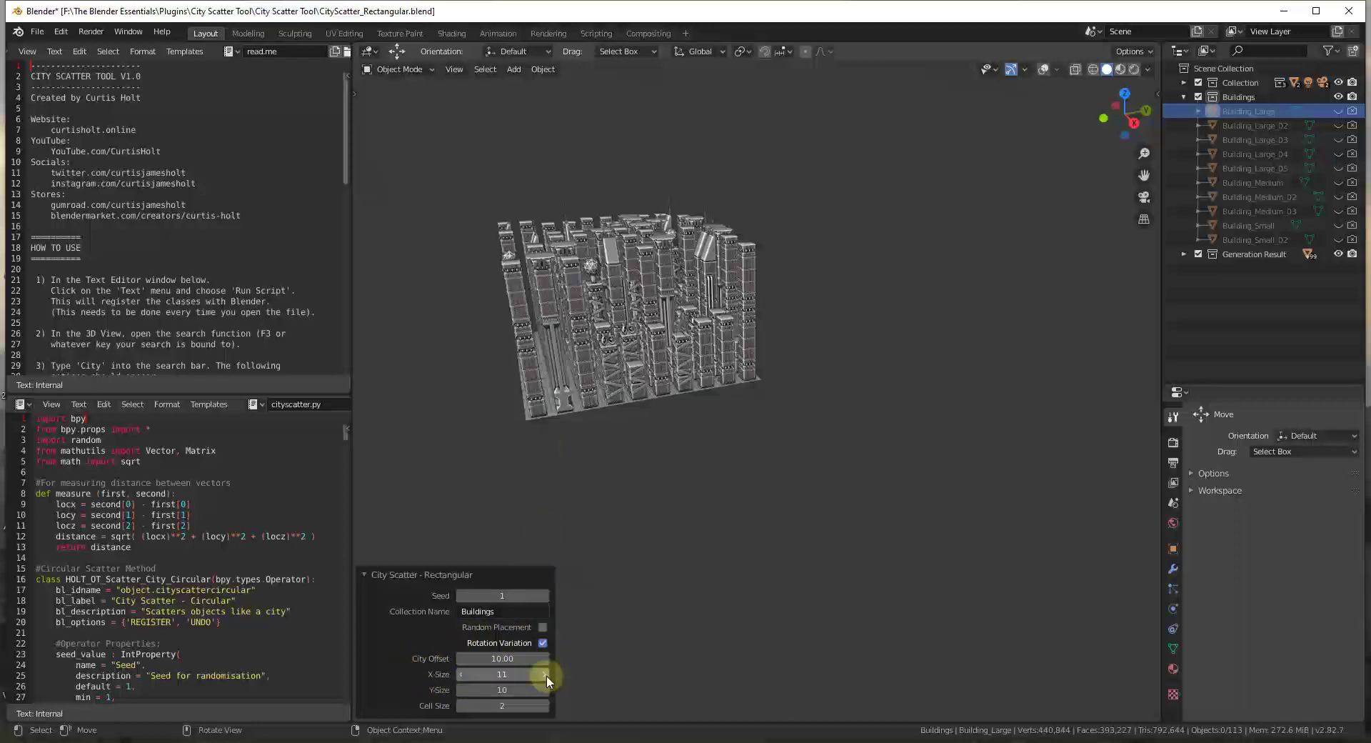
click(546, 674)
click(547, 674)
click(545, 690)
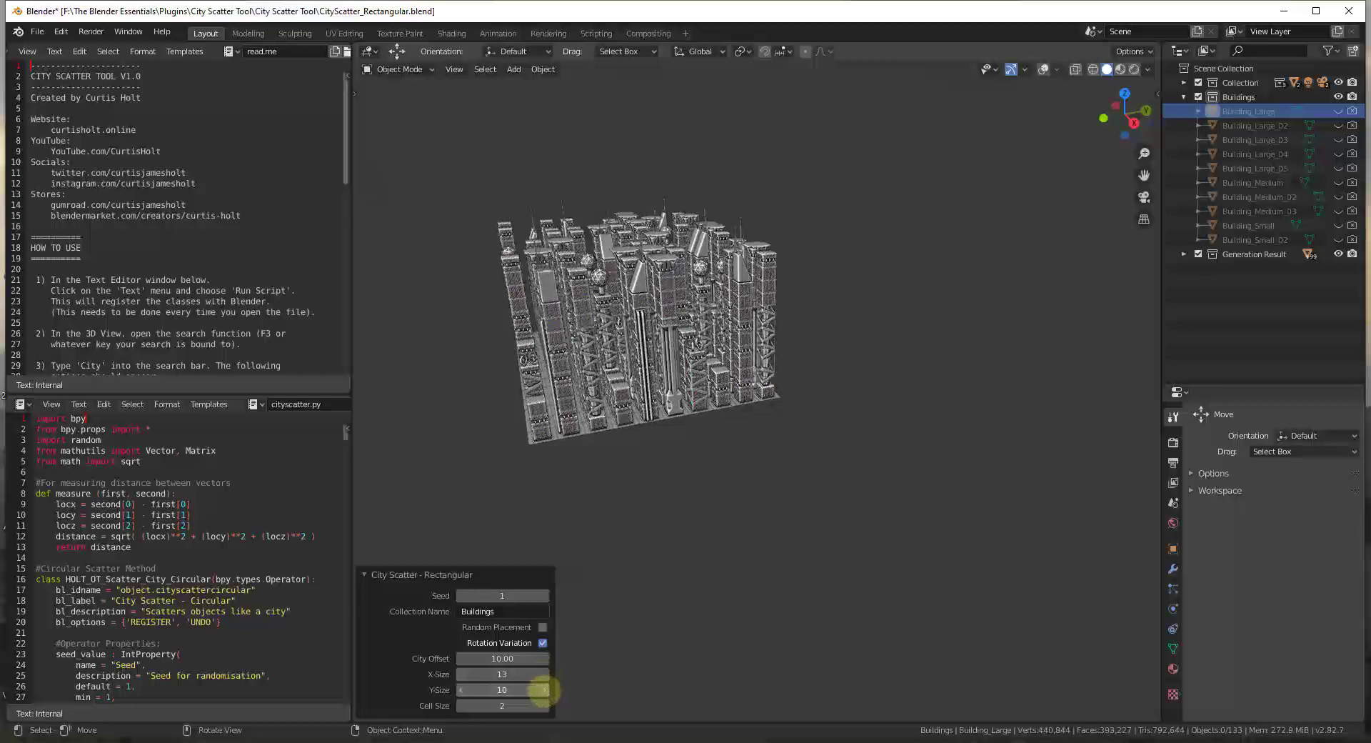
click(545, 690)
click(546, 690)
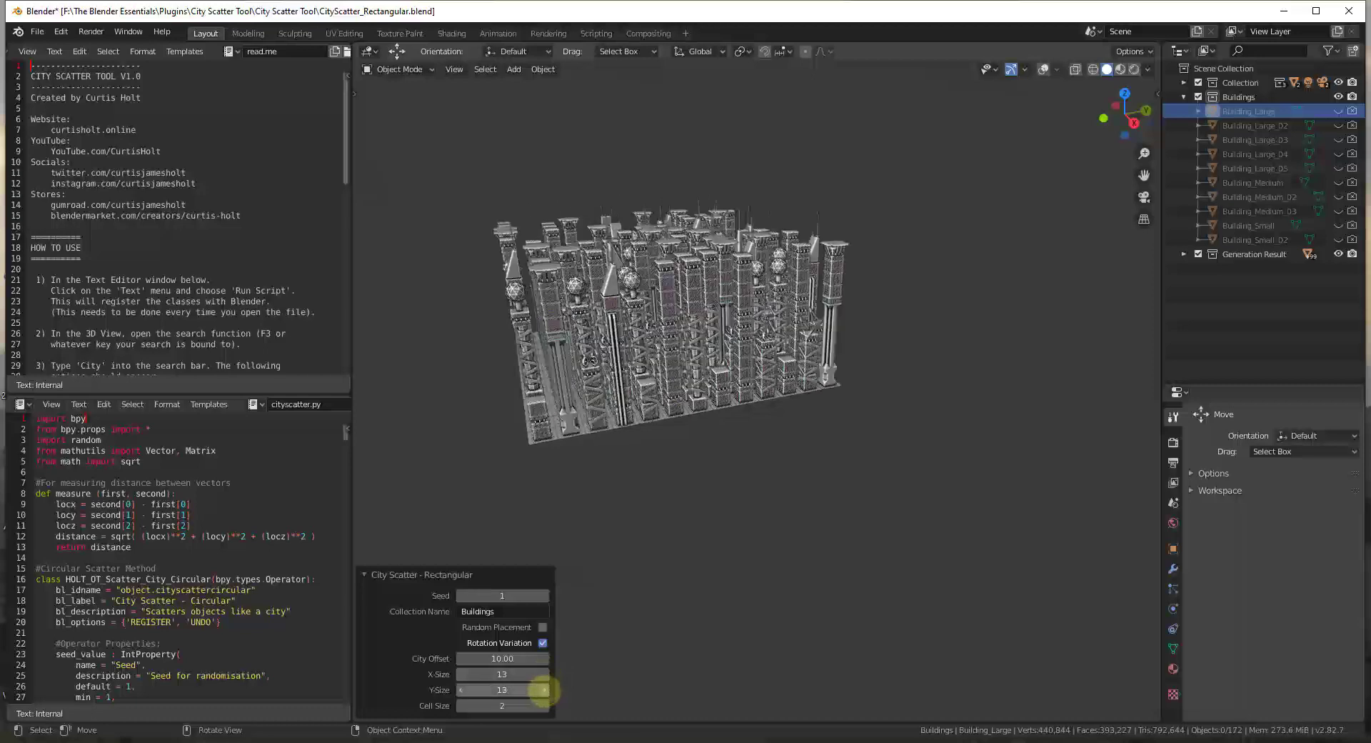
click(545, 690)
click(545, 690)
click(545, 674)
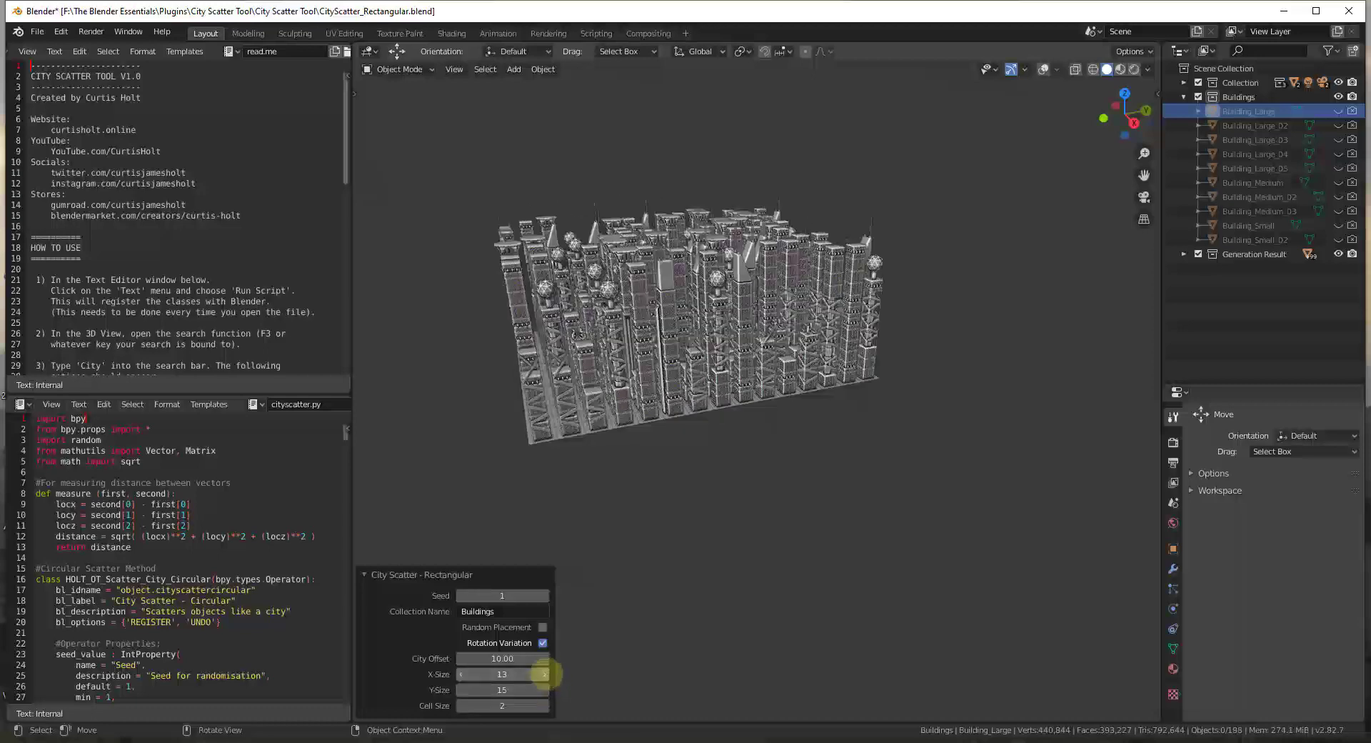
- Set both X-Size and Y-Size to 25 and inspect the larger city
mouse_move(689, 284)
middle_down()
mouse_move(606, 269)
mouse_move(967, 266)
mouse_move(682, 273)
middle_up()
click(520, 674)
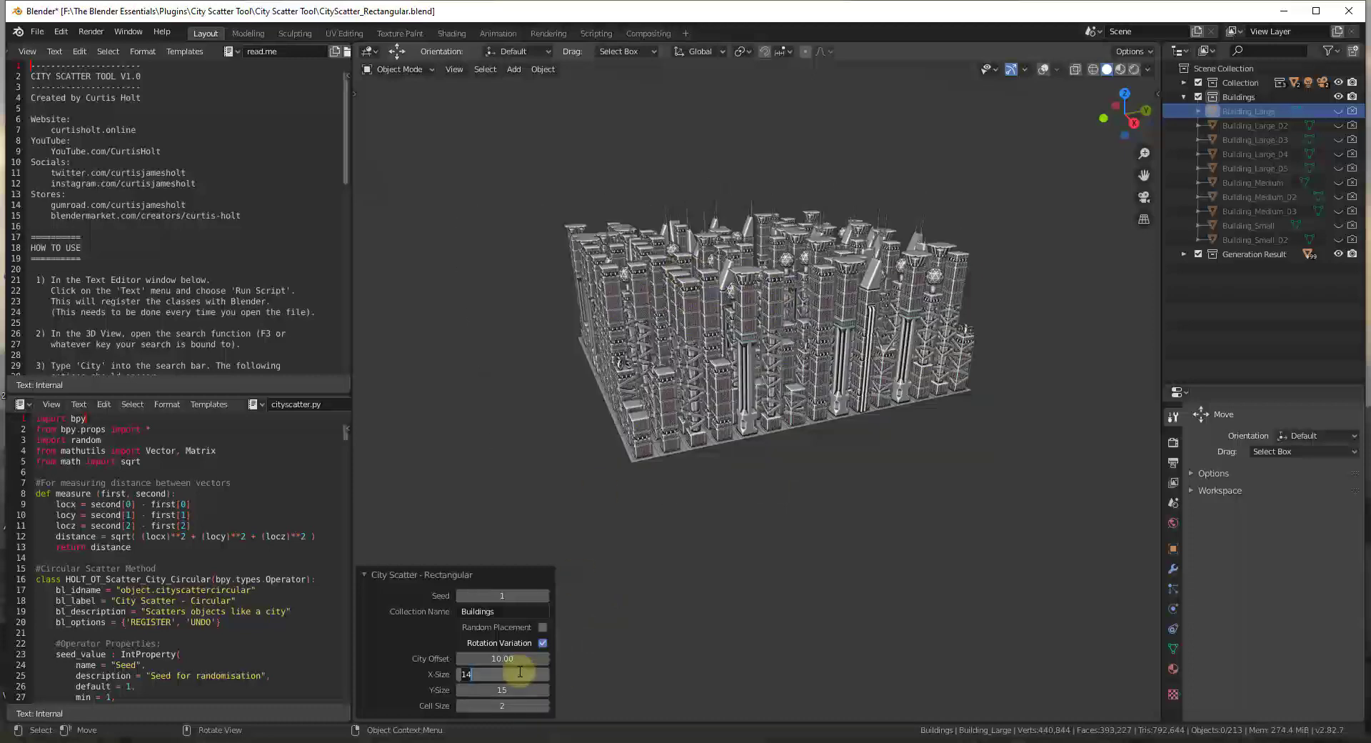
key(Return)
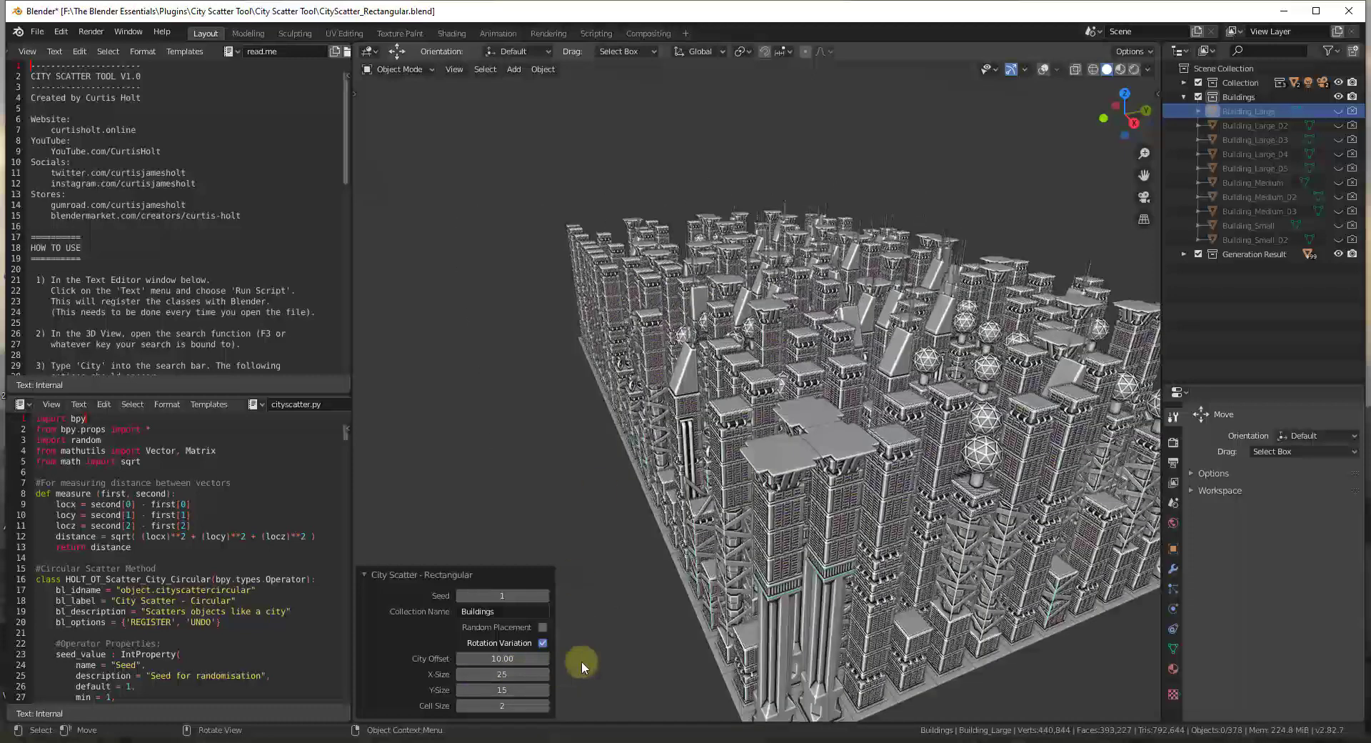
middle_drag(648, 291, 684, 325)
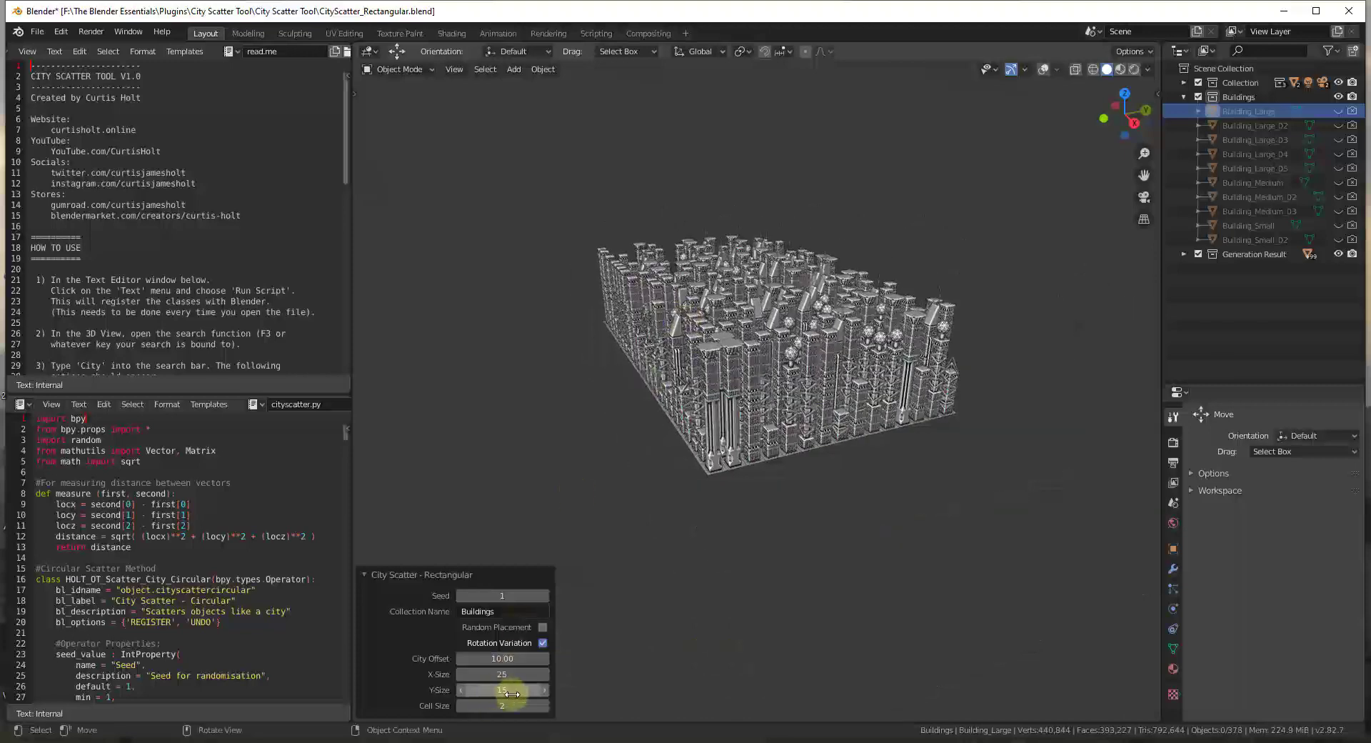
click(498, 690)
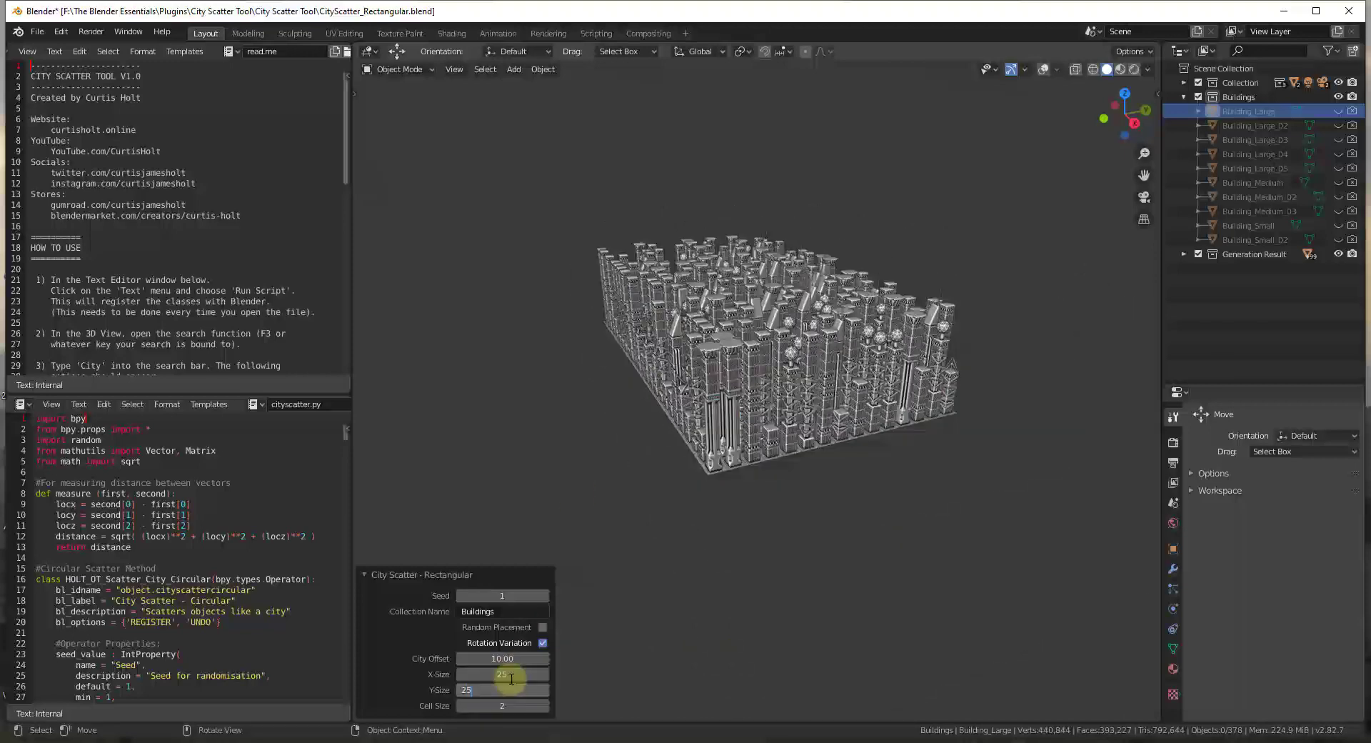
text(25)
key(Return)
middle_drag(795, 391, 824, 627)
scroll(656, 412, up, 4)
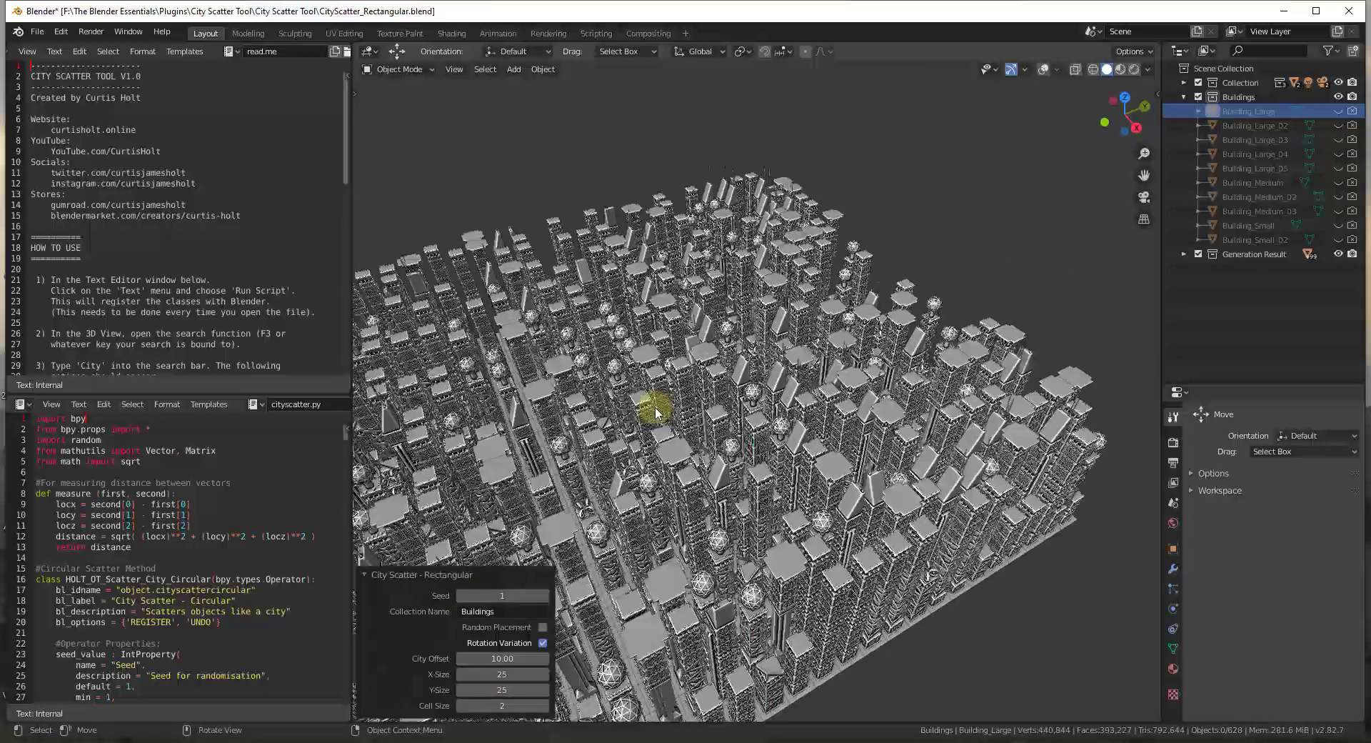
scroll(729, 382, down, 5)
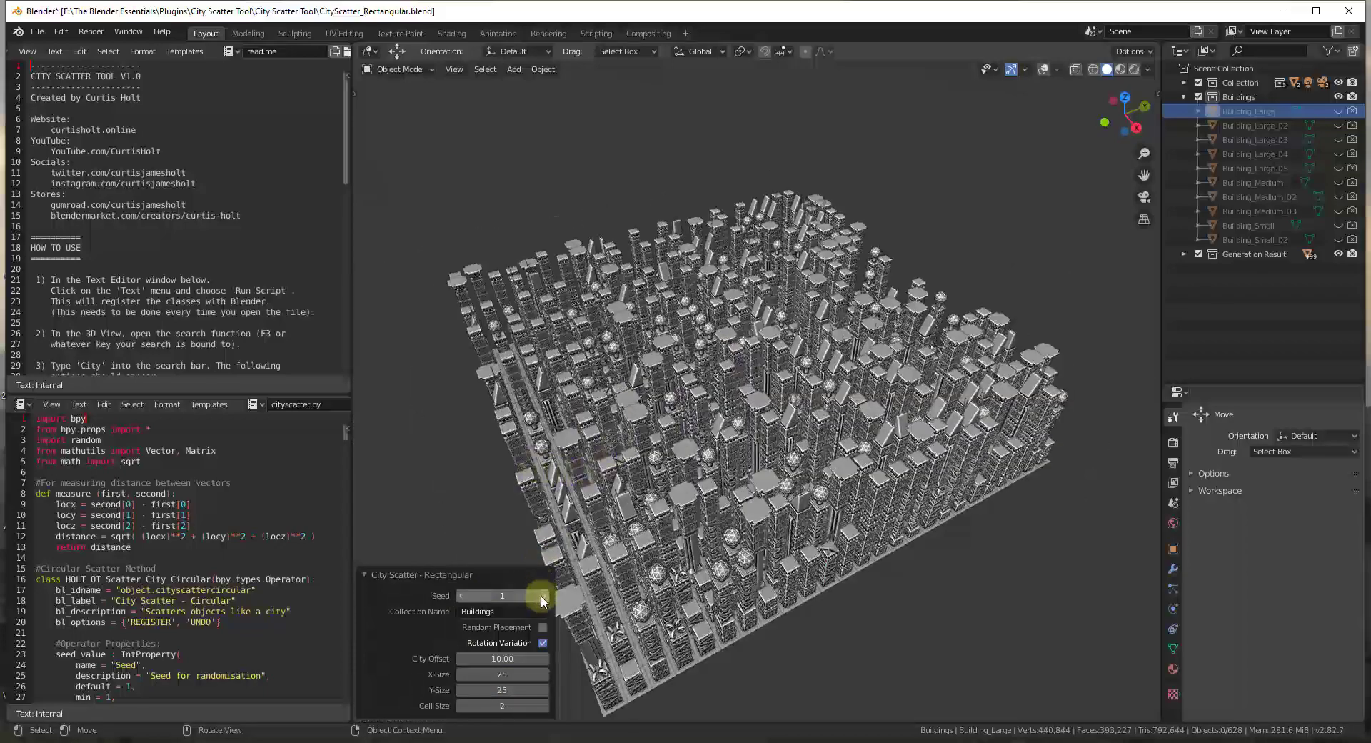
- Try seeds 2 and 3, settle on seed 2, and view the city side-on
click(543, 595)
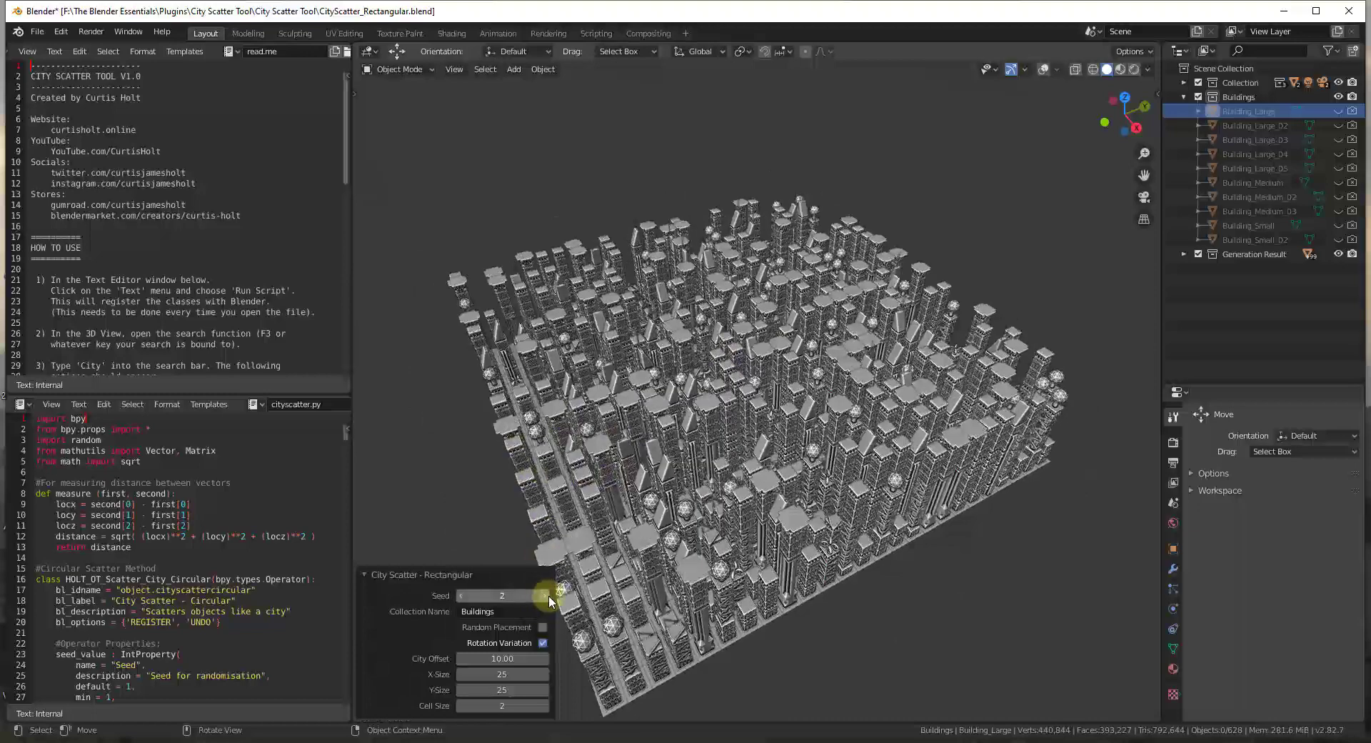
click(544, 595)
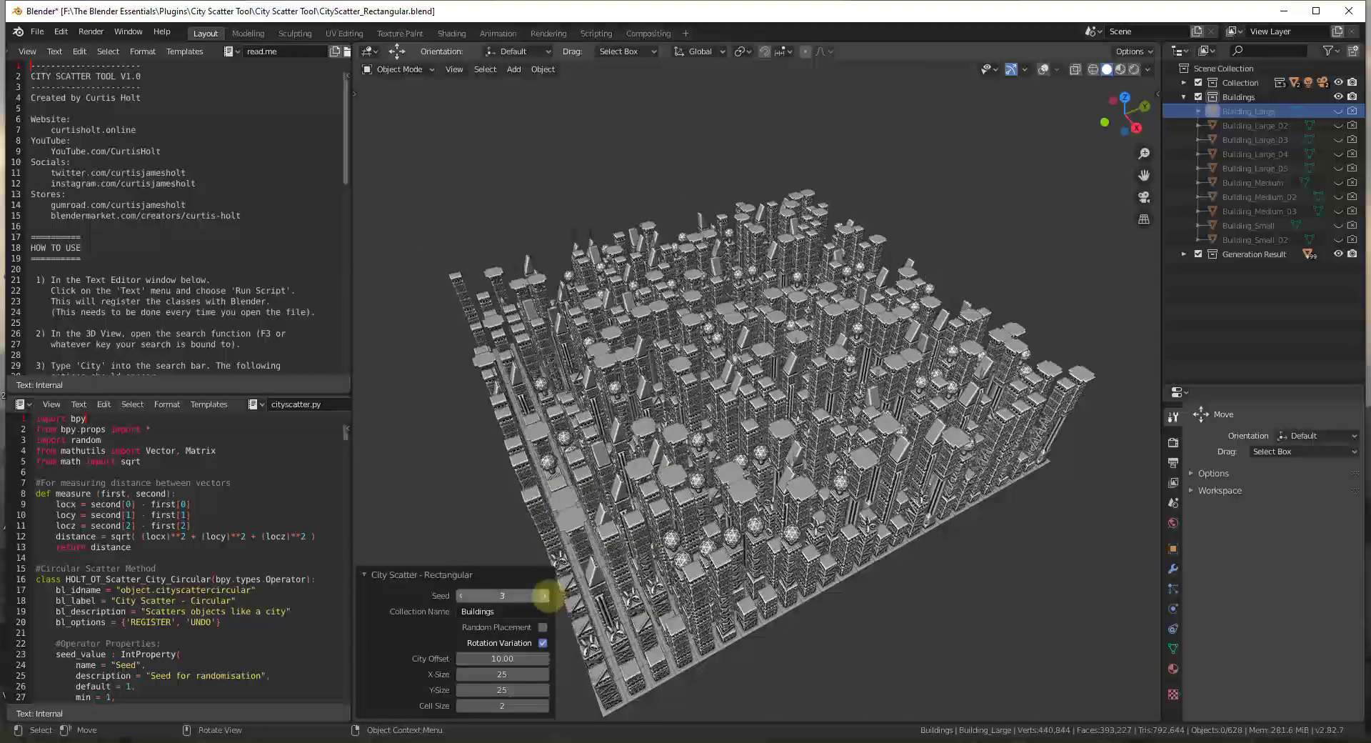
click(461, 595)
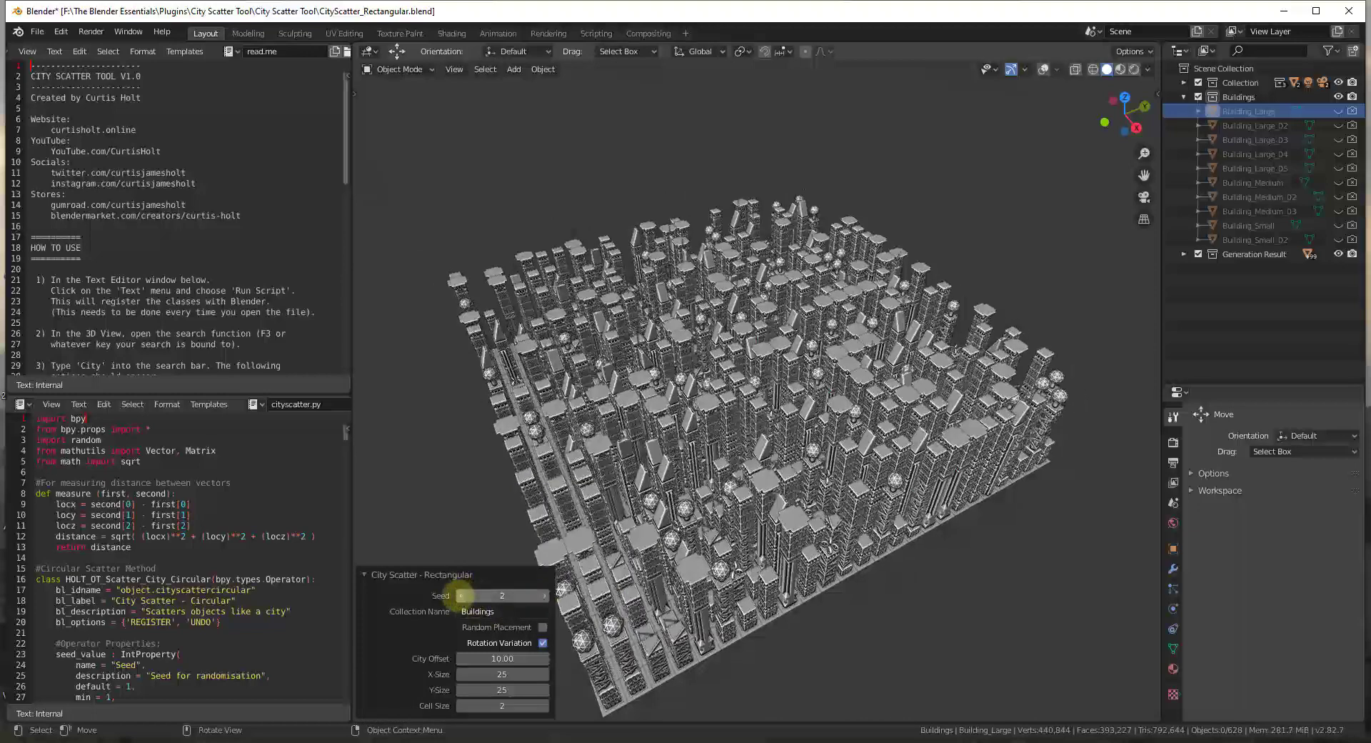
middle_drag(805, 545, 749, 225)
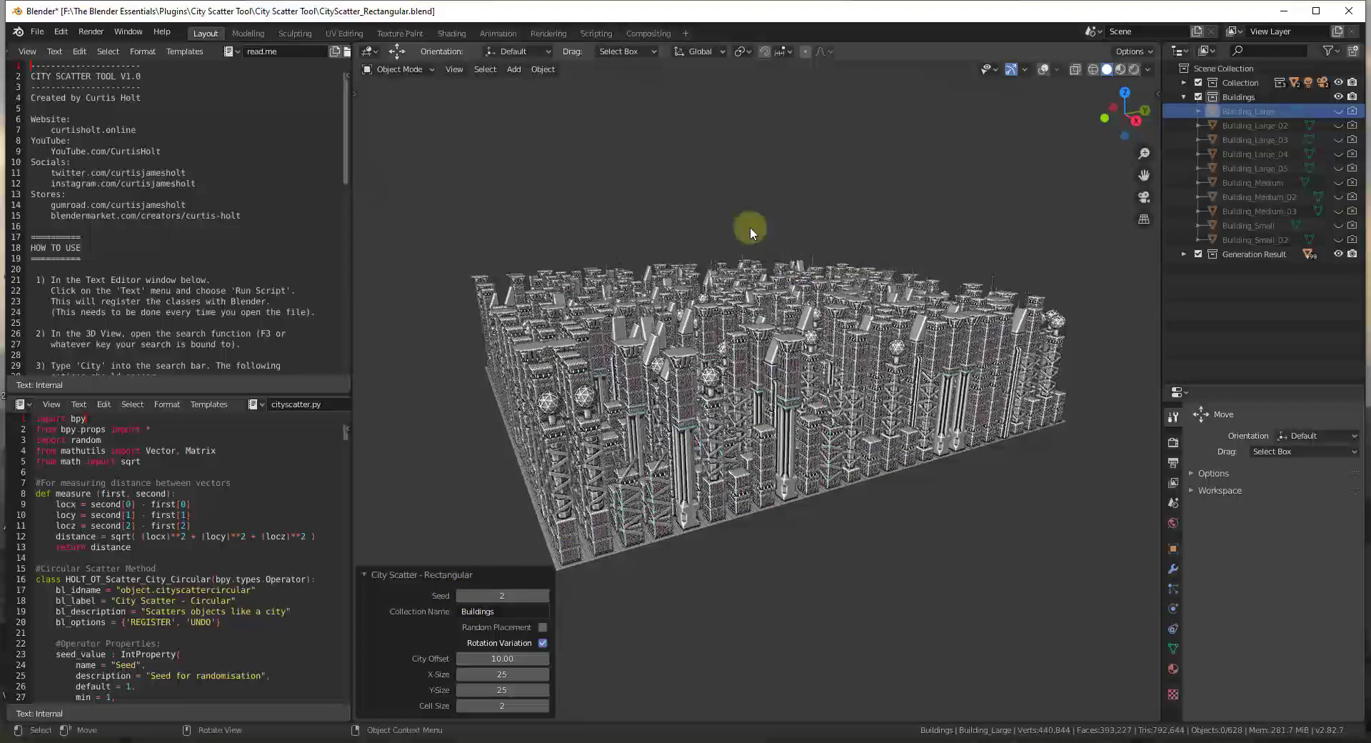
scroll(629, 567, up, 3)
shift+middle_drag(624, 517, 605, 464)
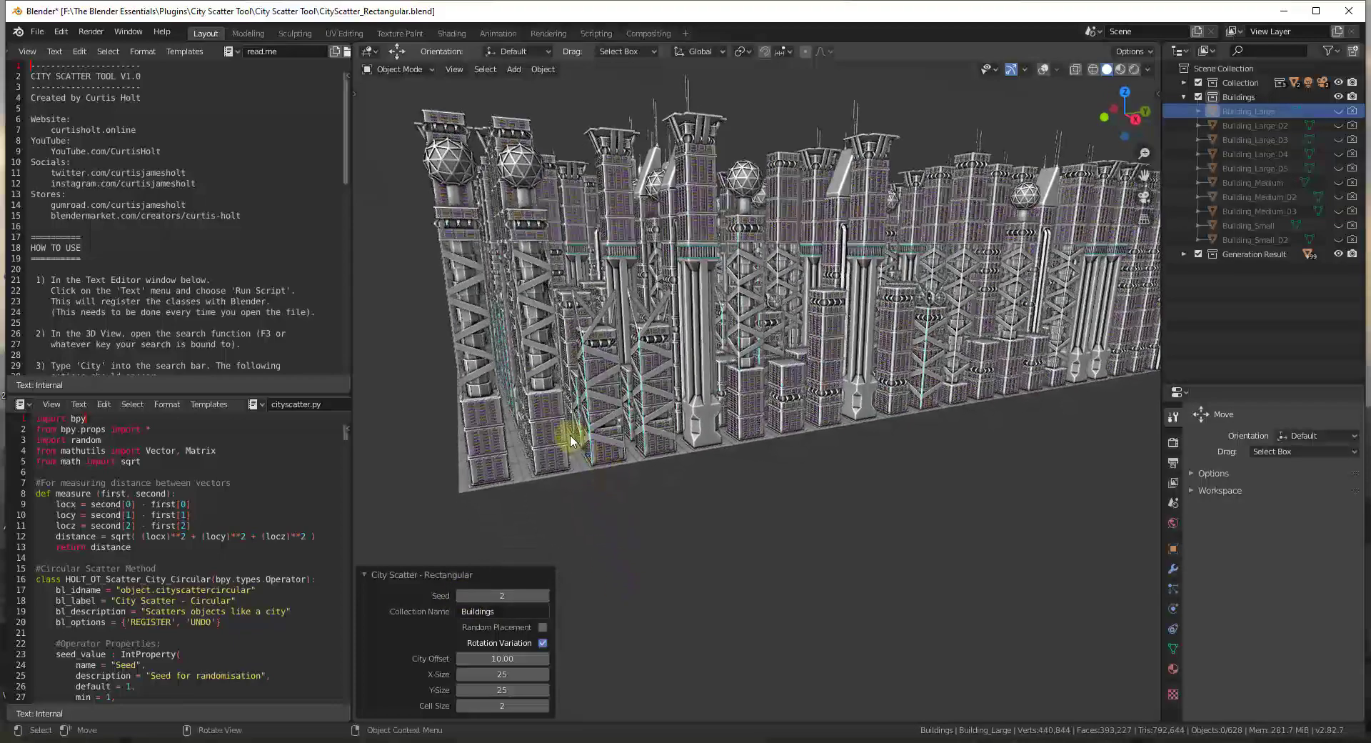
scroll(570, 442, up, 5)
scroll(571, 437, down, 2)
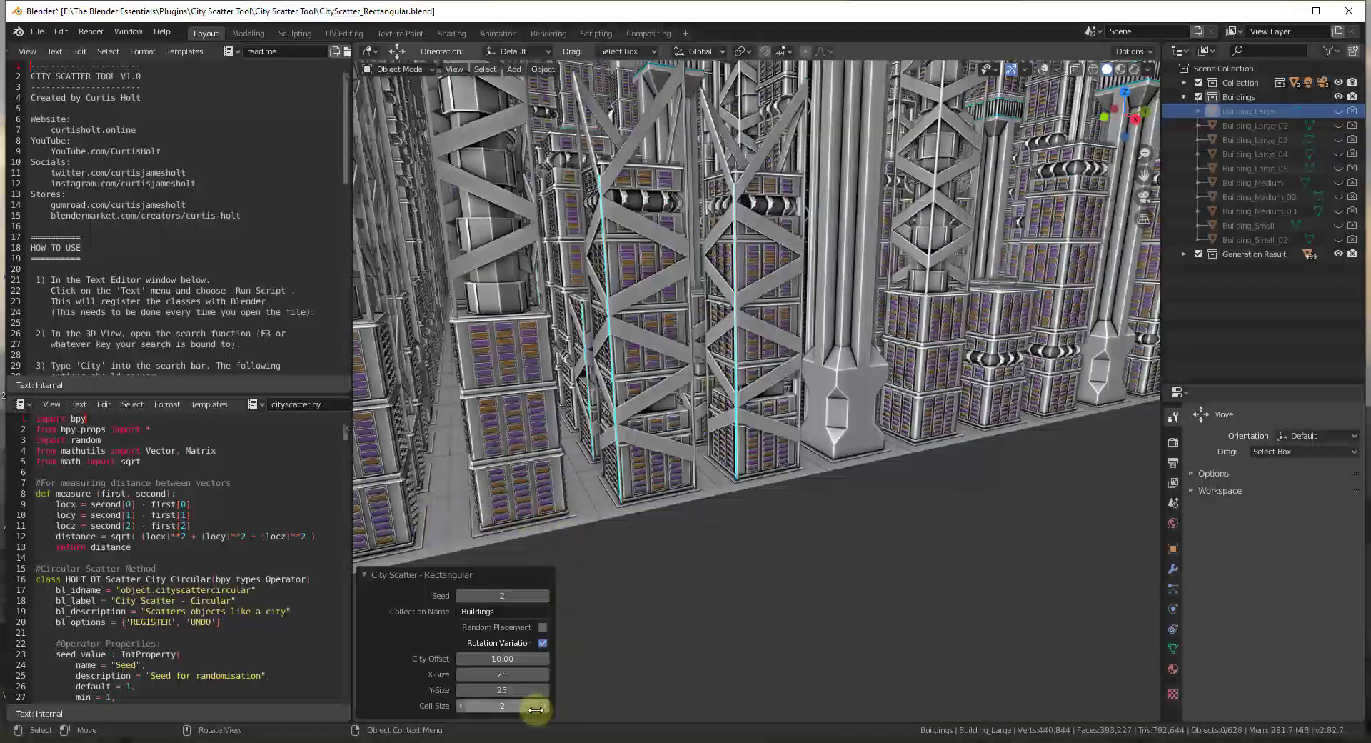
scroll(765, 541, down, 6)
scroll(707, 504, up, 5)
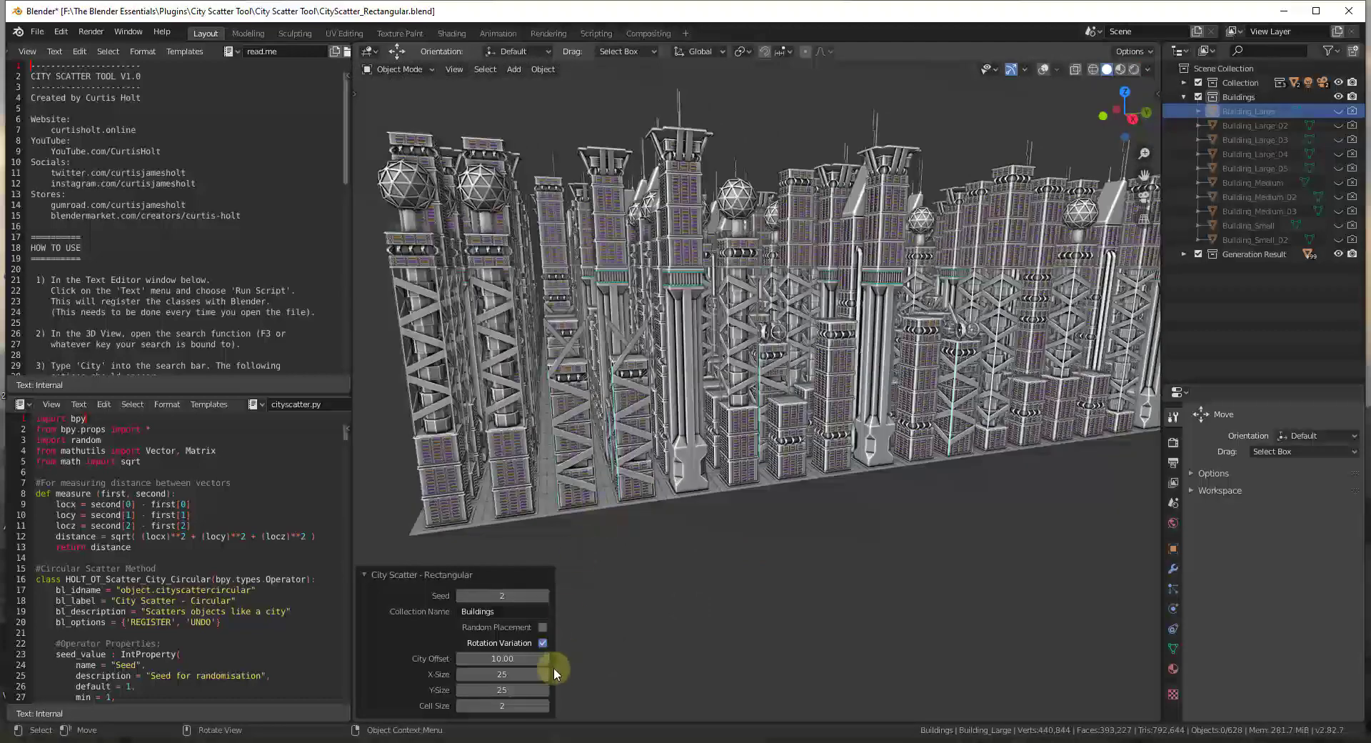
- Raise the cell size from 2 to 5 and view the widely spaced towers from a low angle
click(543, 706)
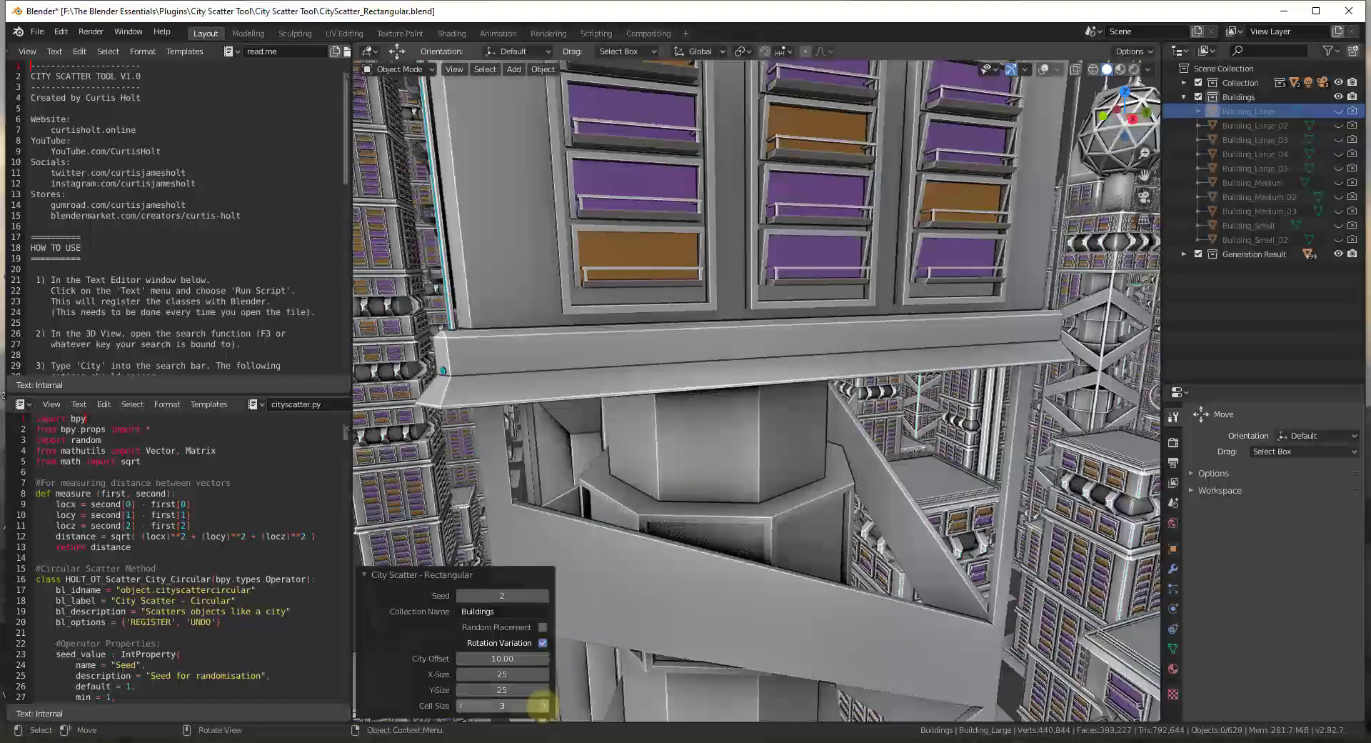
scroll(729, 438, down, 8)
scroll(841, 509, up, 2)
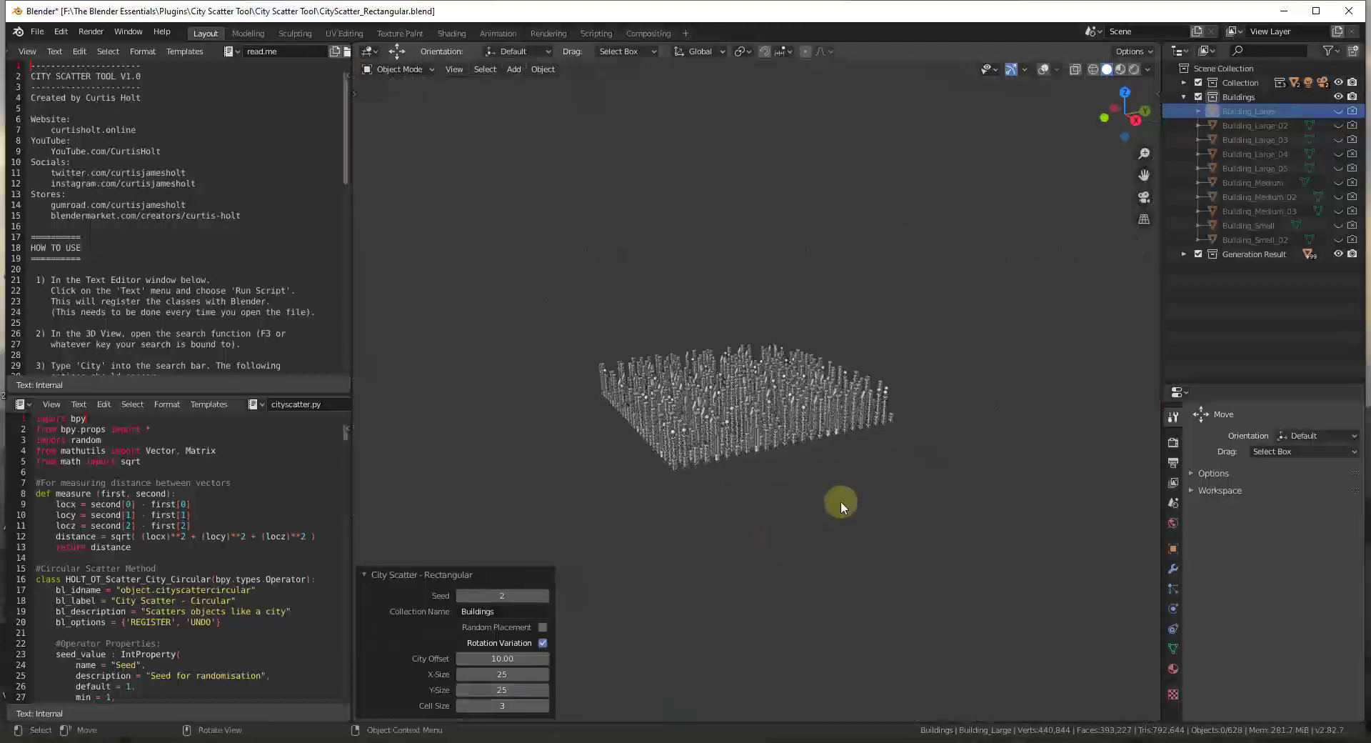
click(545, 705)
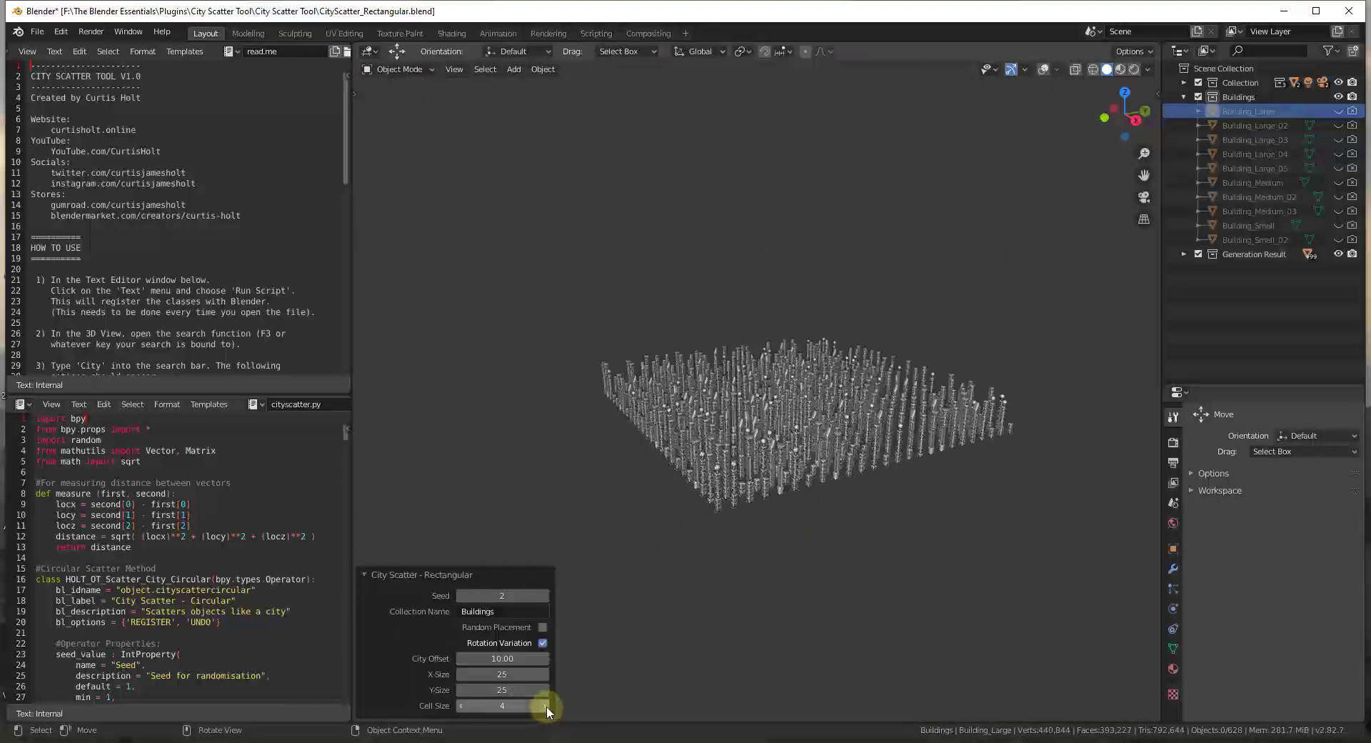
click(547, 707)
scroll(1022, 472, up, 6)
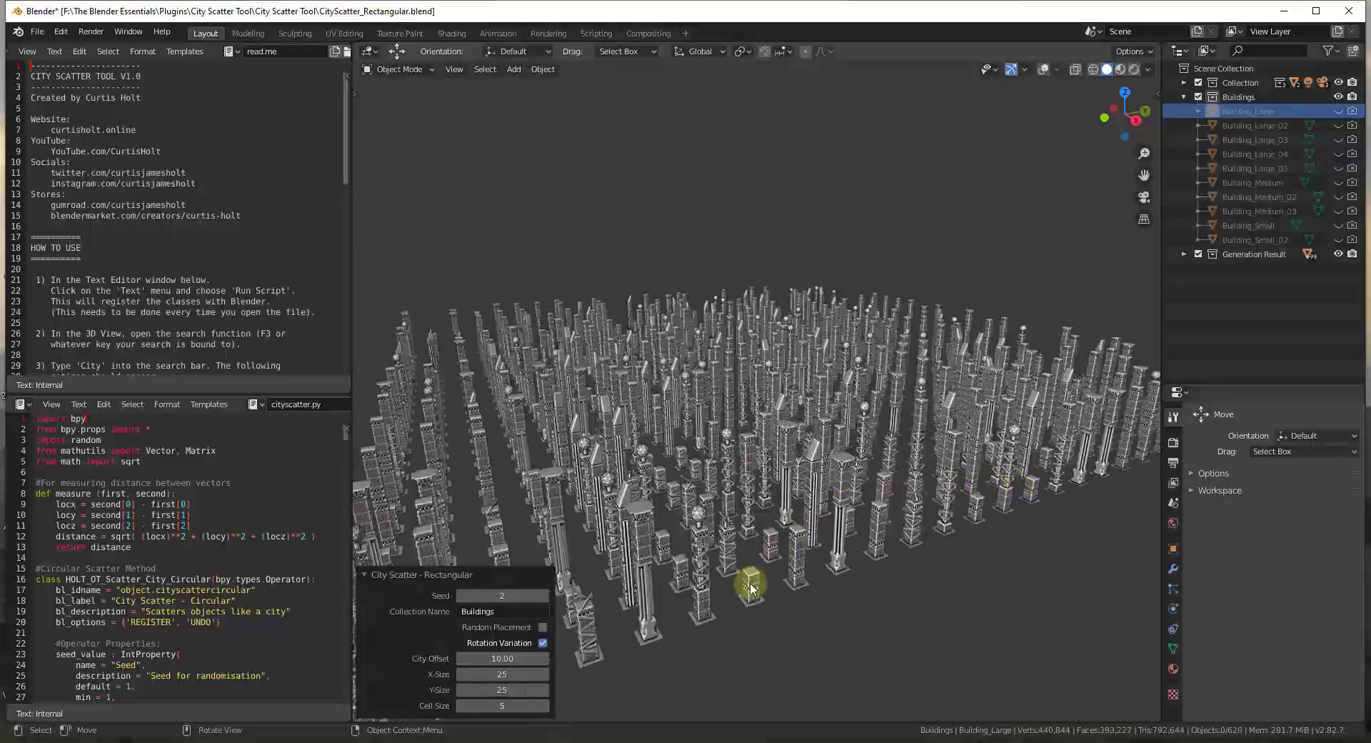
middle_drag(749, 578, 727, 444)
scroll(529, 407, up, 4)
scroll(595, 405, down, 4)
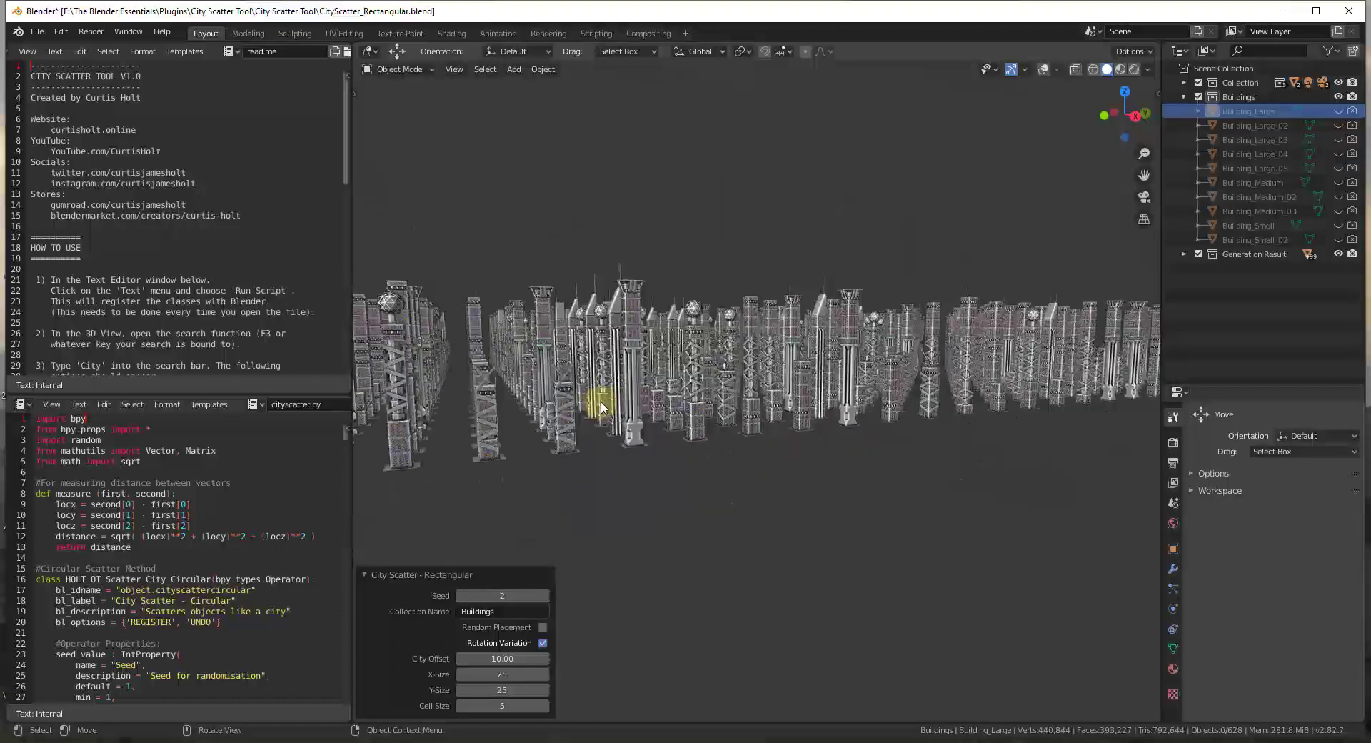
middle_drag(716, 380, 710, 379)
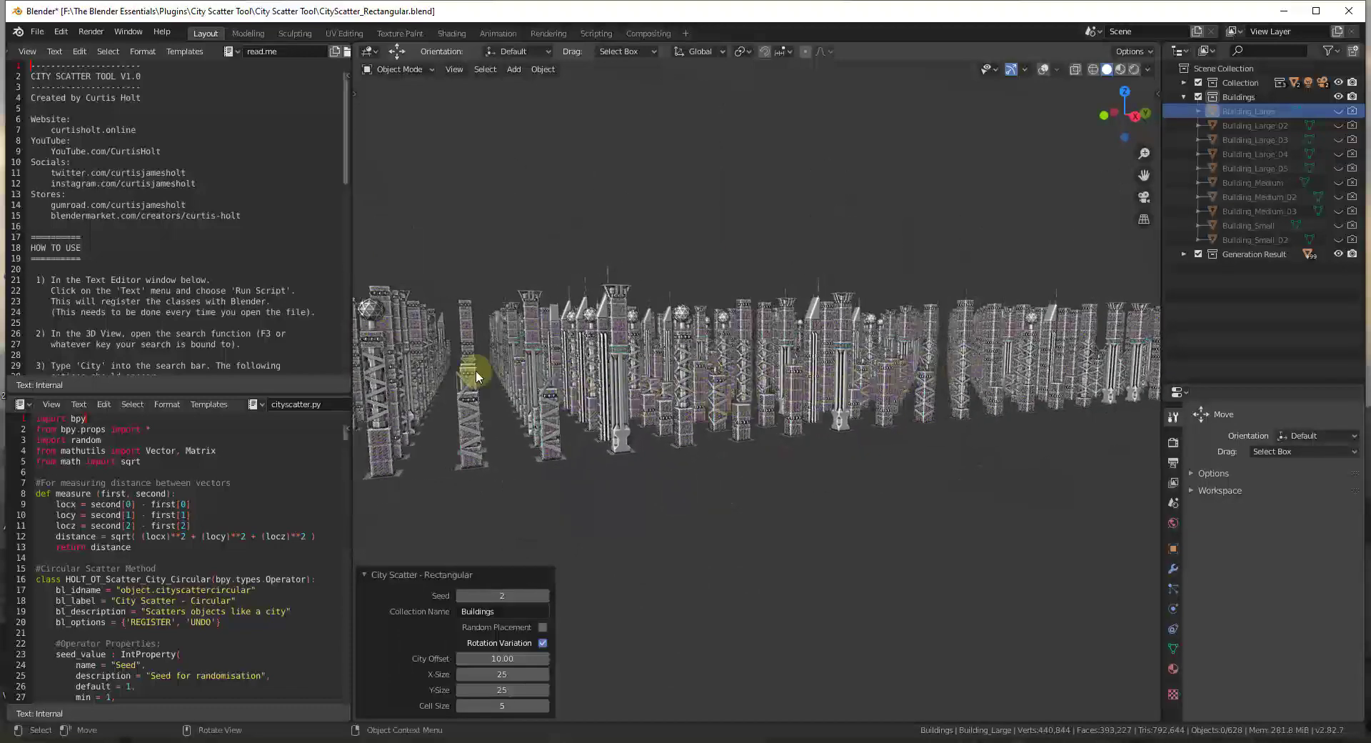
middle_drag(392, 379, 733, 518)
middle_drag(718, 512, 576, 458)
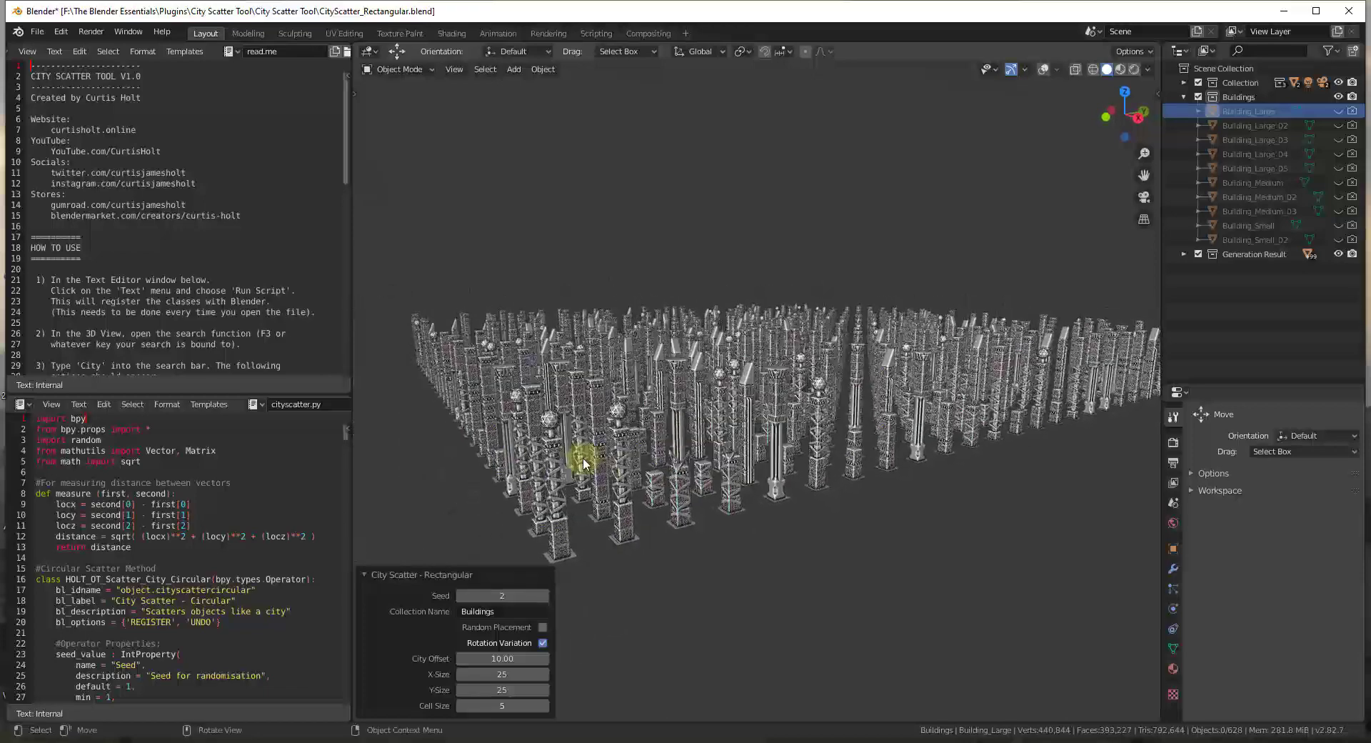
scroll(754, 463, up, 3)
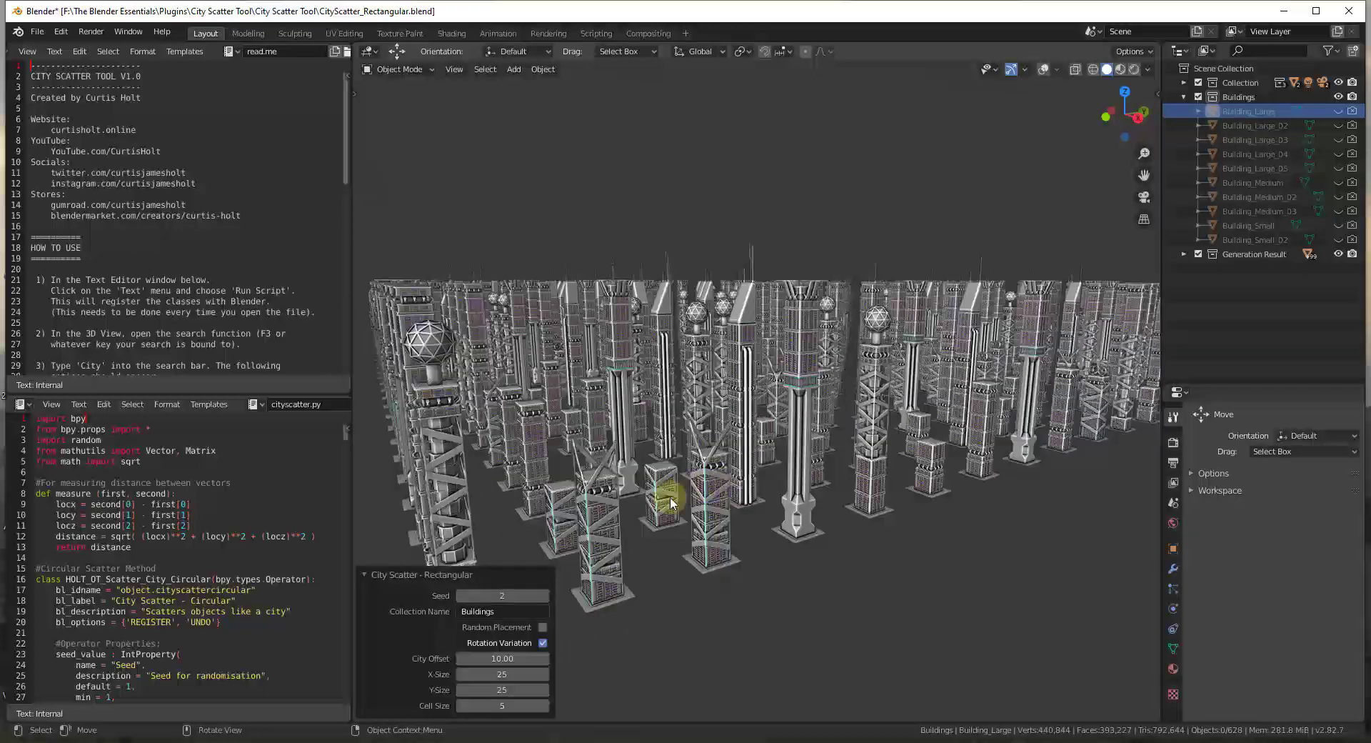
- Enable Random Placement and lower the cell size from 5 to 3, viewing from a low side angle
click(543, 629)
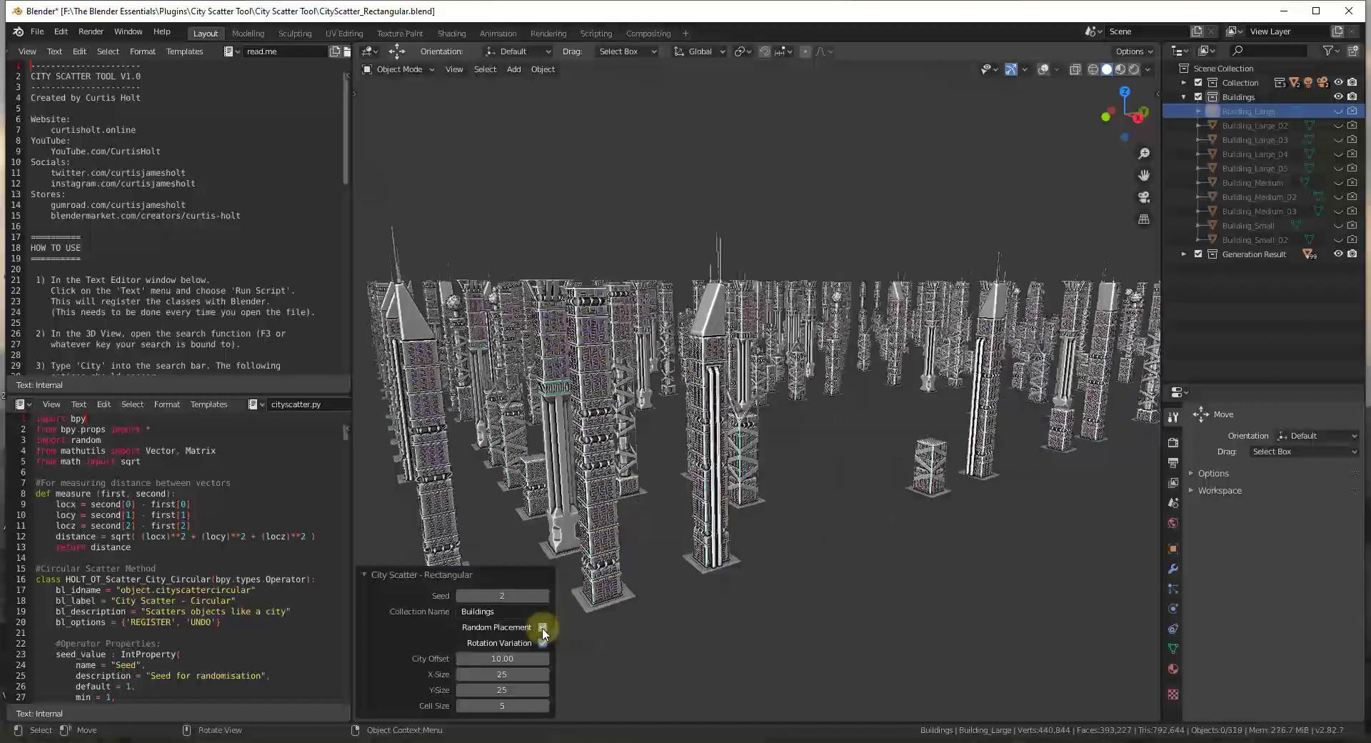
scroll(687, 555, down, 3)
middle_drag(738, 496, 685, 464)
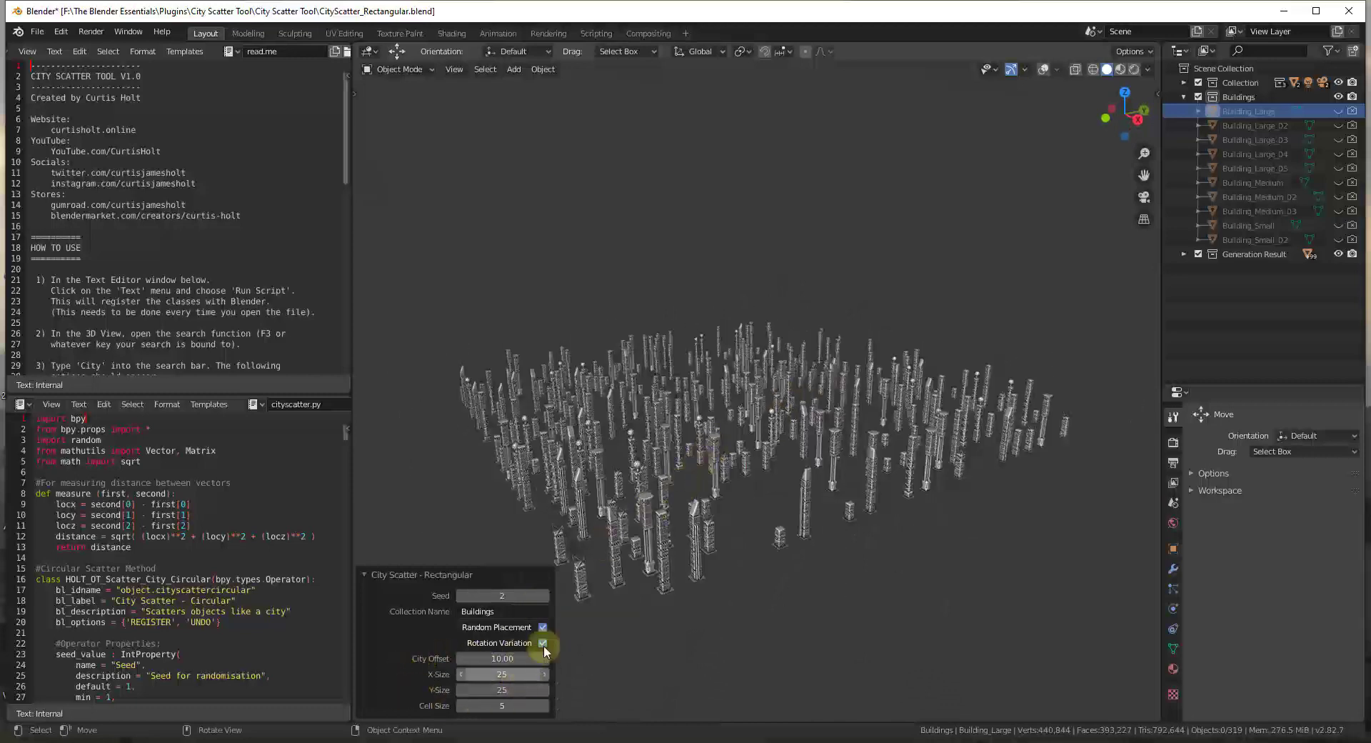
click(458, 705)
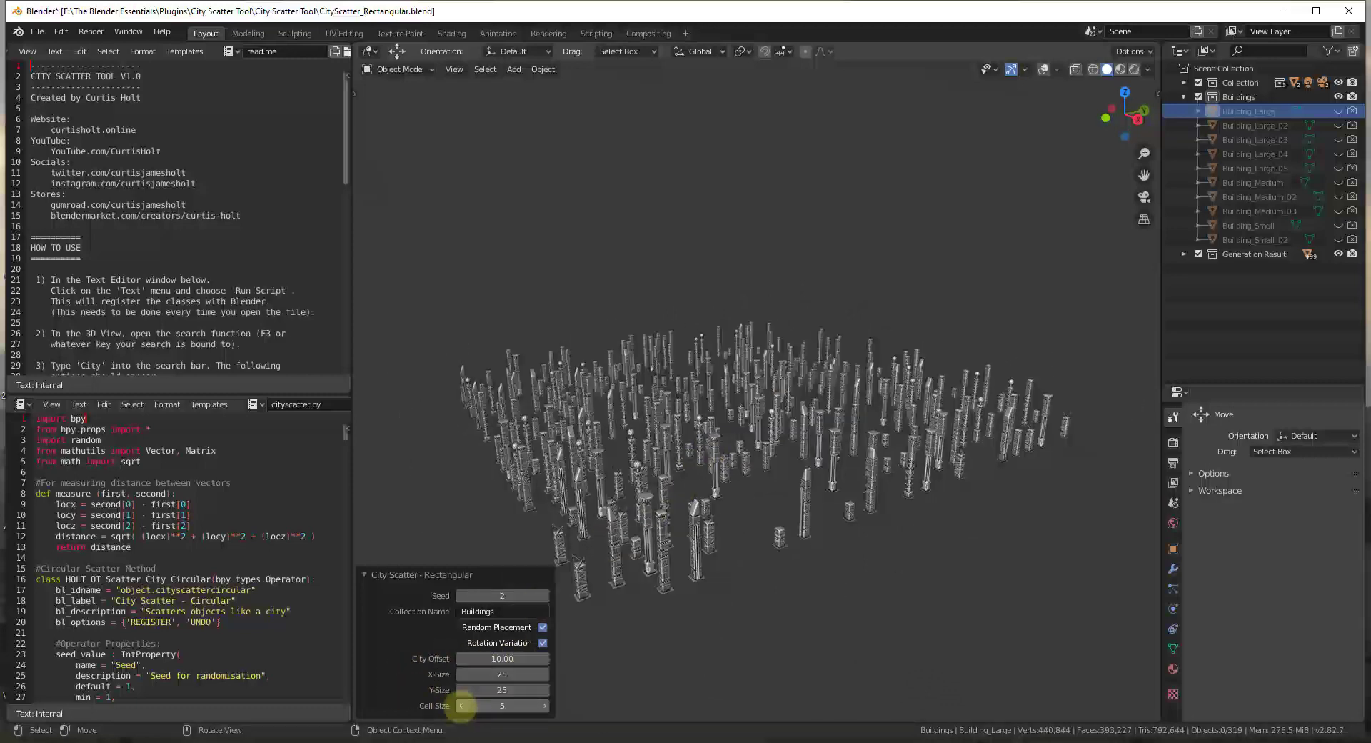
click(461, 706)
scroll(521, 443, up, 6)
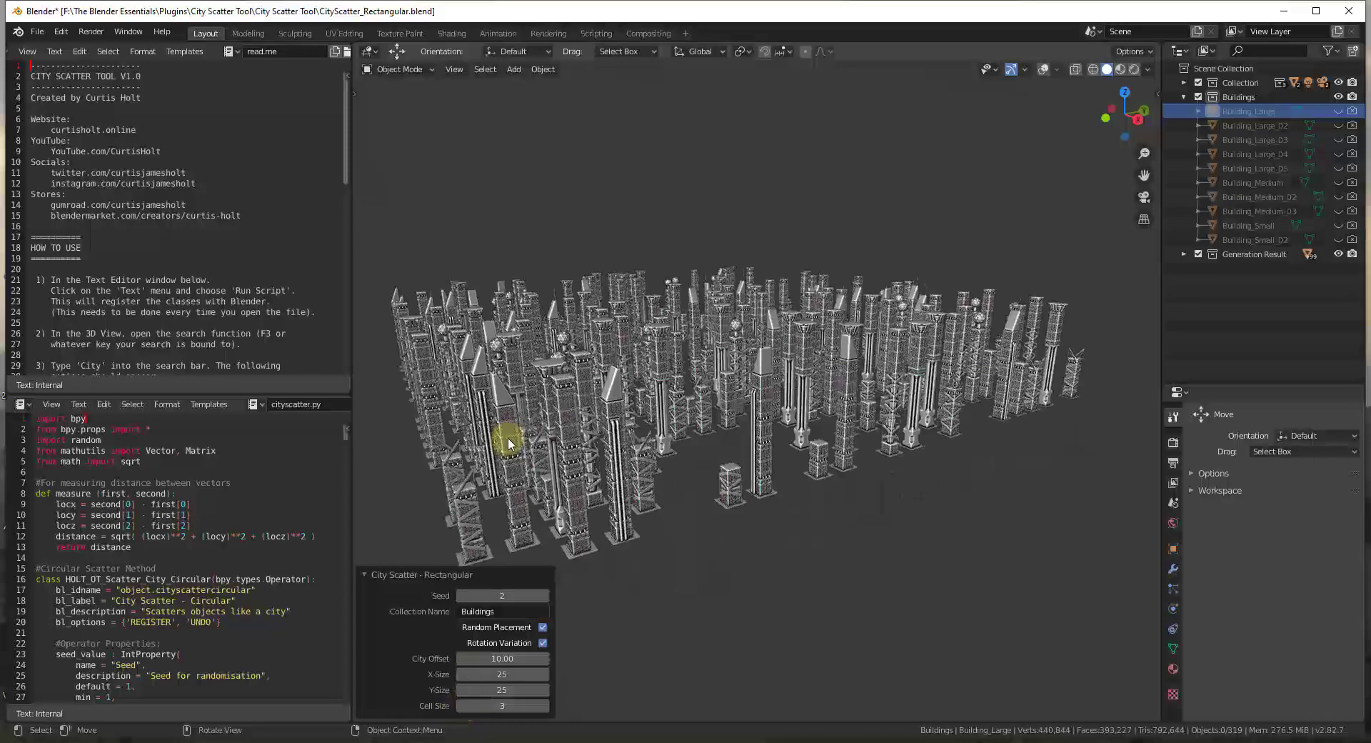
middle_drag(581, 407, 579, 357)
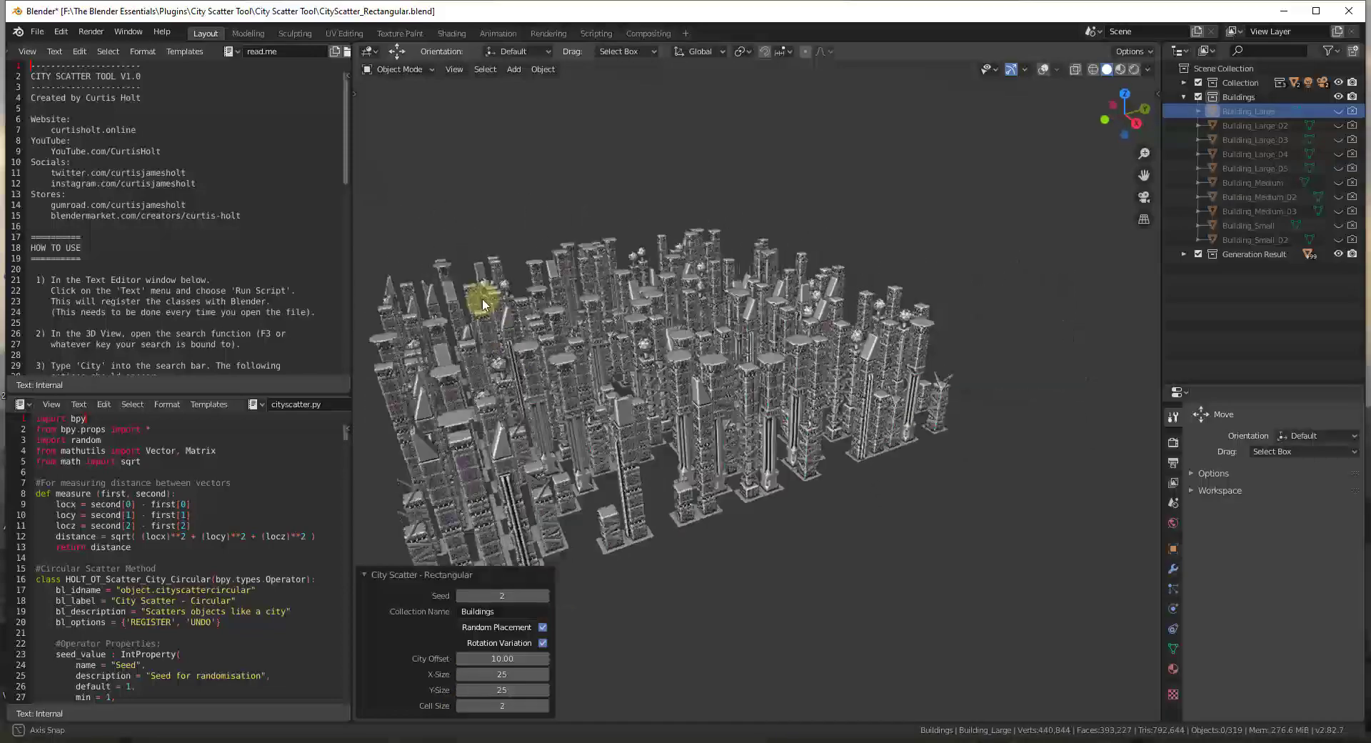
middle_drag(482, 298, 702, 682)
scroll(841, 309, down, 2)
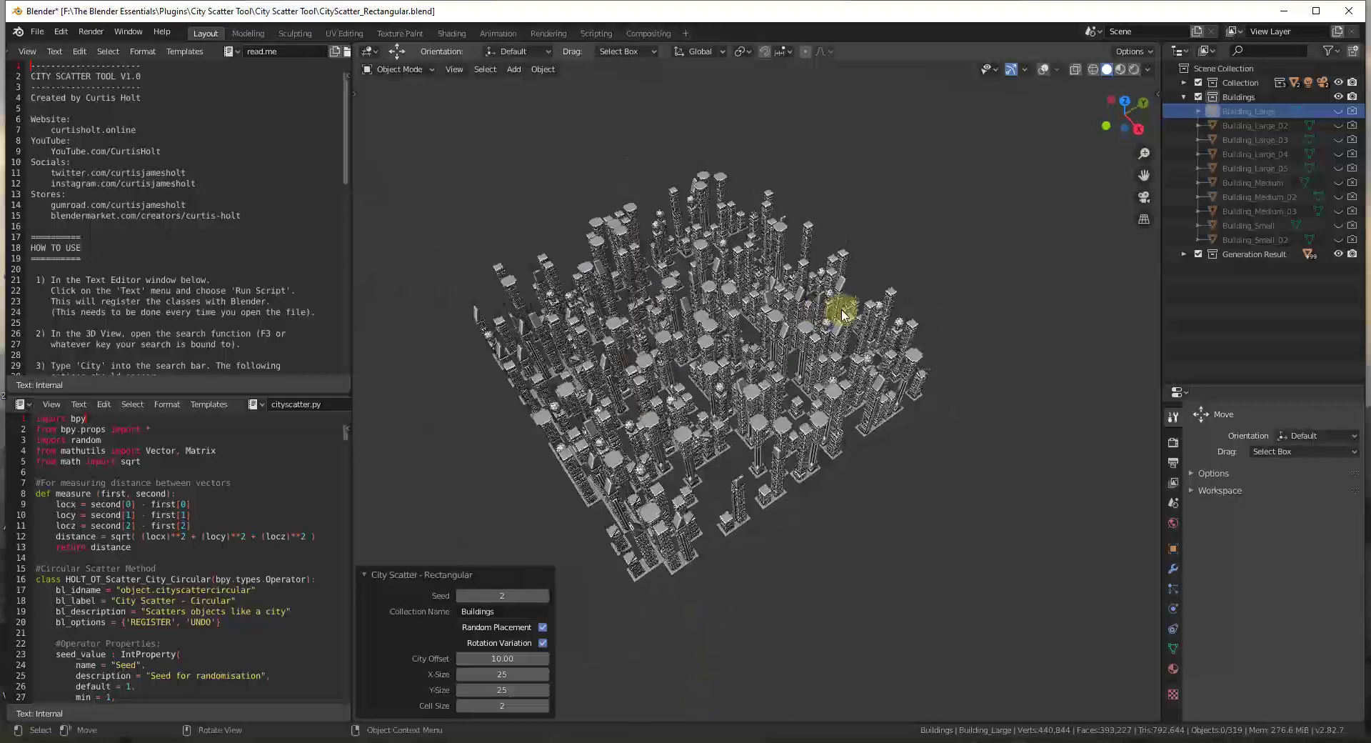
scroll(733, 320, up, 1)
scroll(743, 320, up, 2)
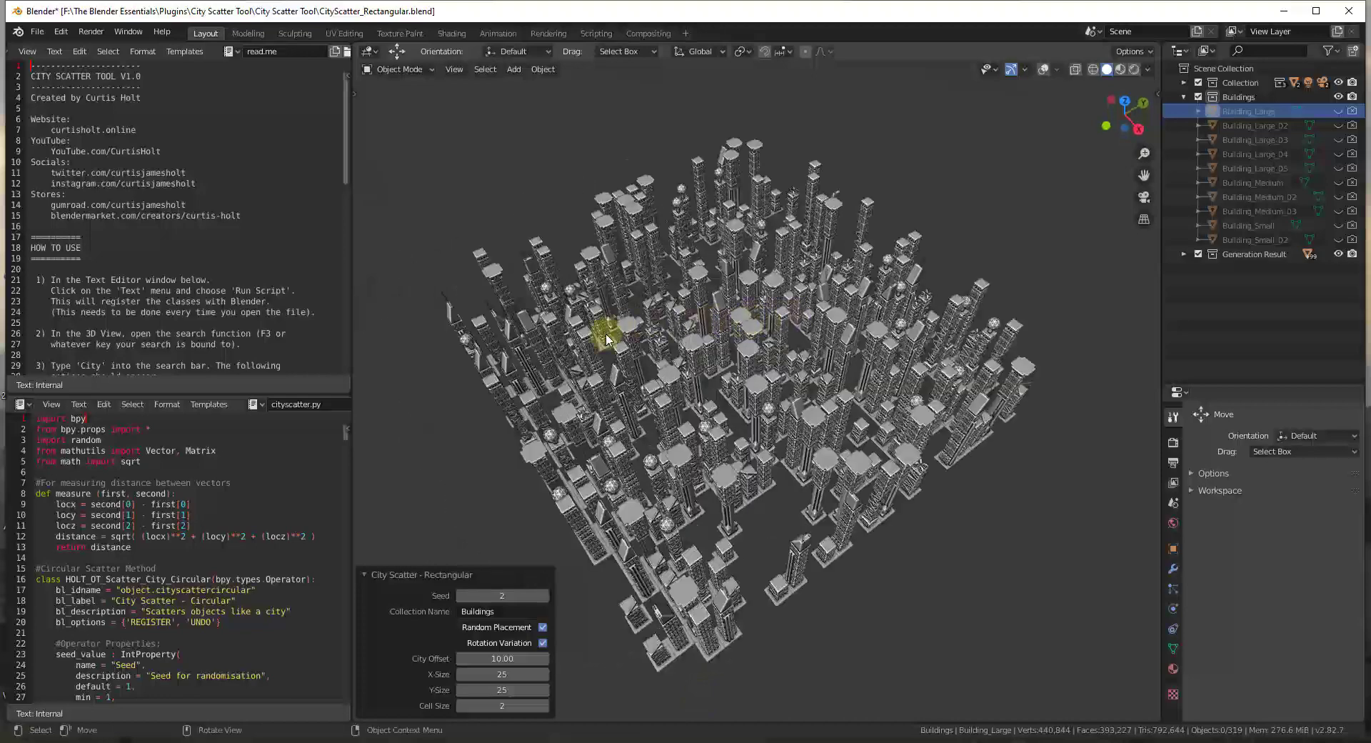
- Keep Random Placement and Rotation Variation on, raise seed to 4, and view in Material Preview
click(546, 627)
click(545, 627)
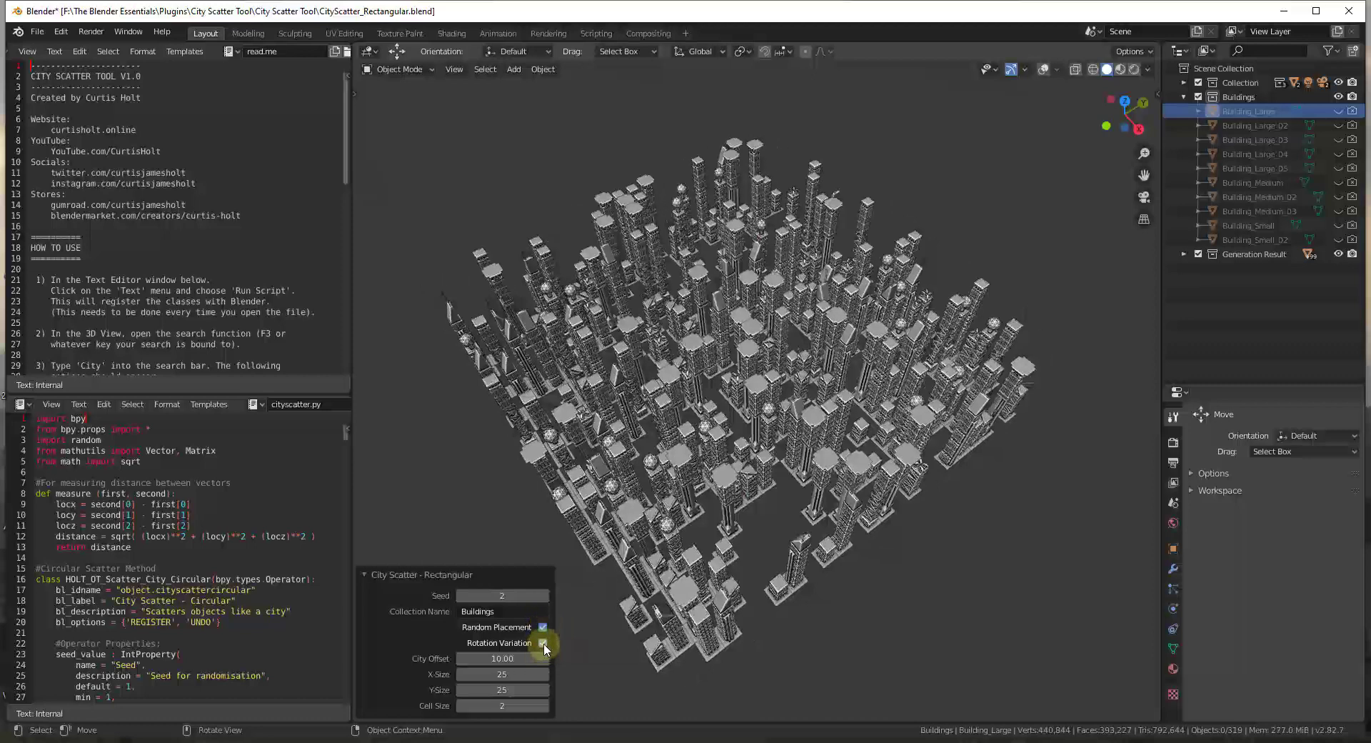
click(543, 643)
click(543, 643)
click(546, 596)
click(545, 595)
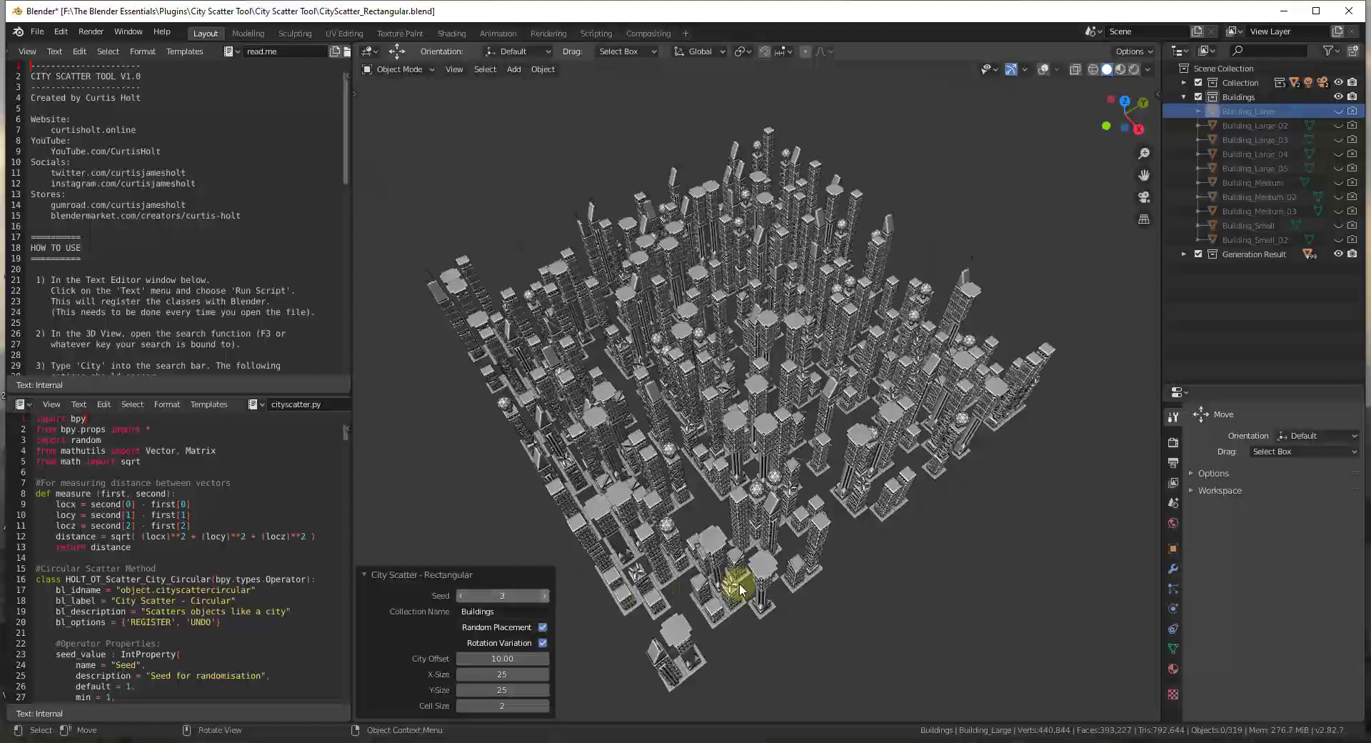
middle_drag(780, 545, 753, 362)
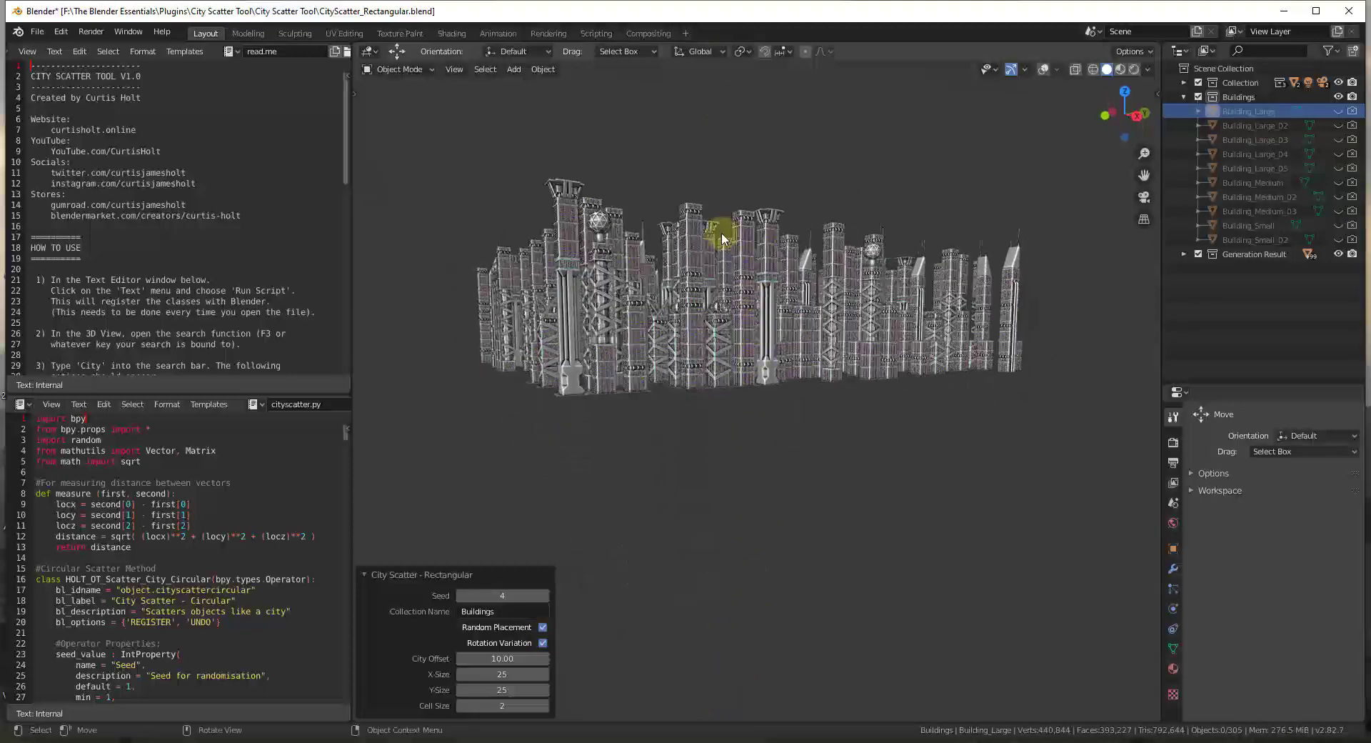
click(1120, 70)
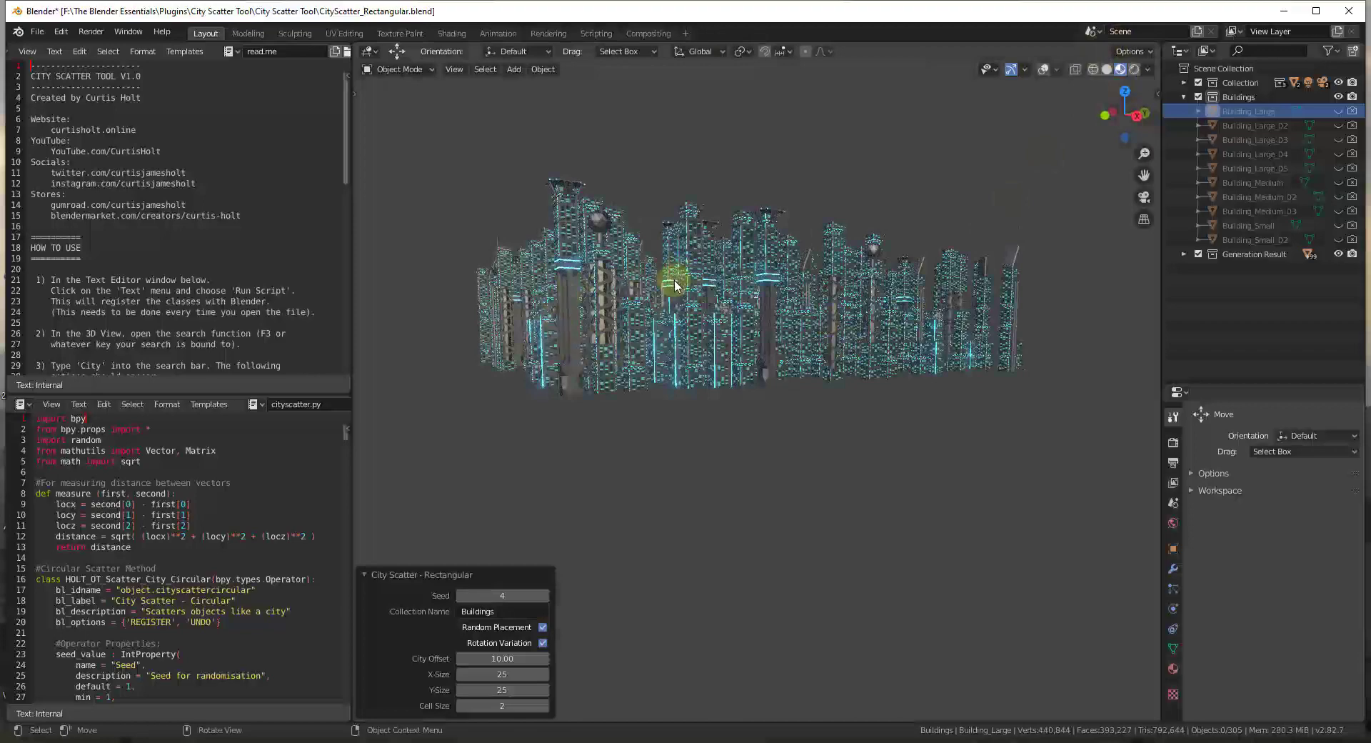
- Zoom and orbit around the neon towers, then switch back to Solid shading
scroll(665, 299, up, 8)
middle_drag(714, 452, 677, 310)
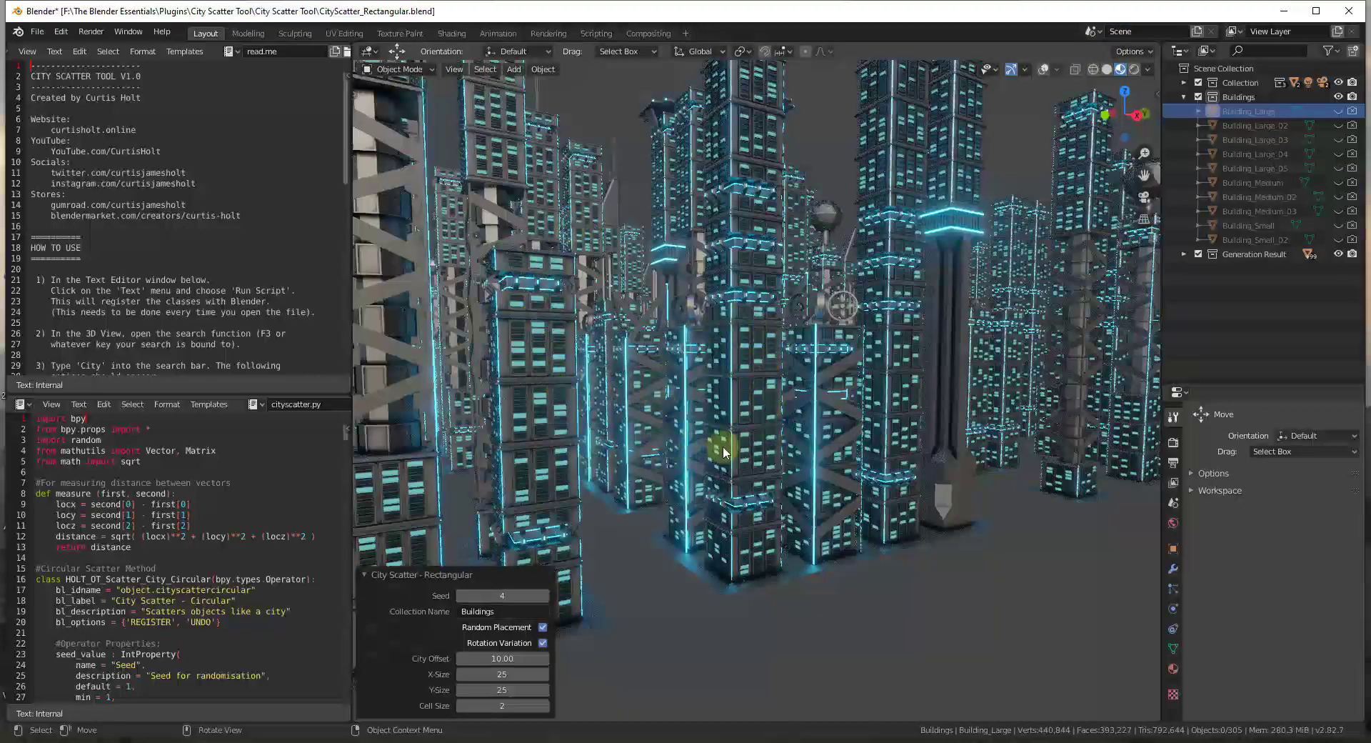
scroll(722, 447, down, 8)
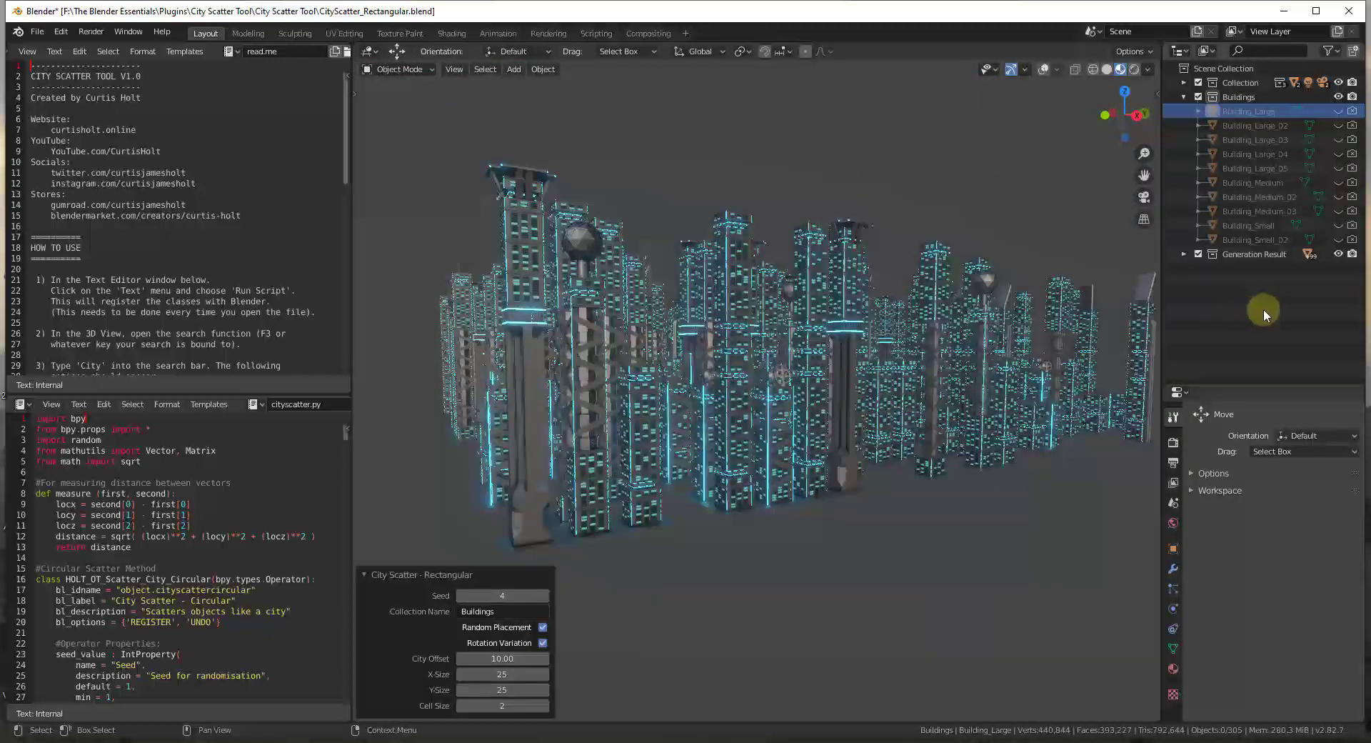
mouse_move(705, 404)
middle_down()
mouse_move(925, 393)
mouse_move(864, 446)
mouse_move(867, 436)
middle_up()
click(1106, 69)
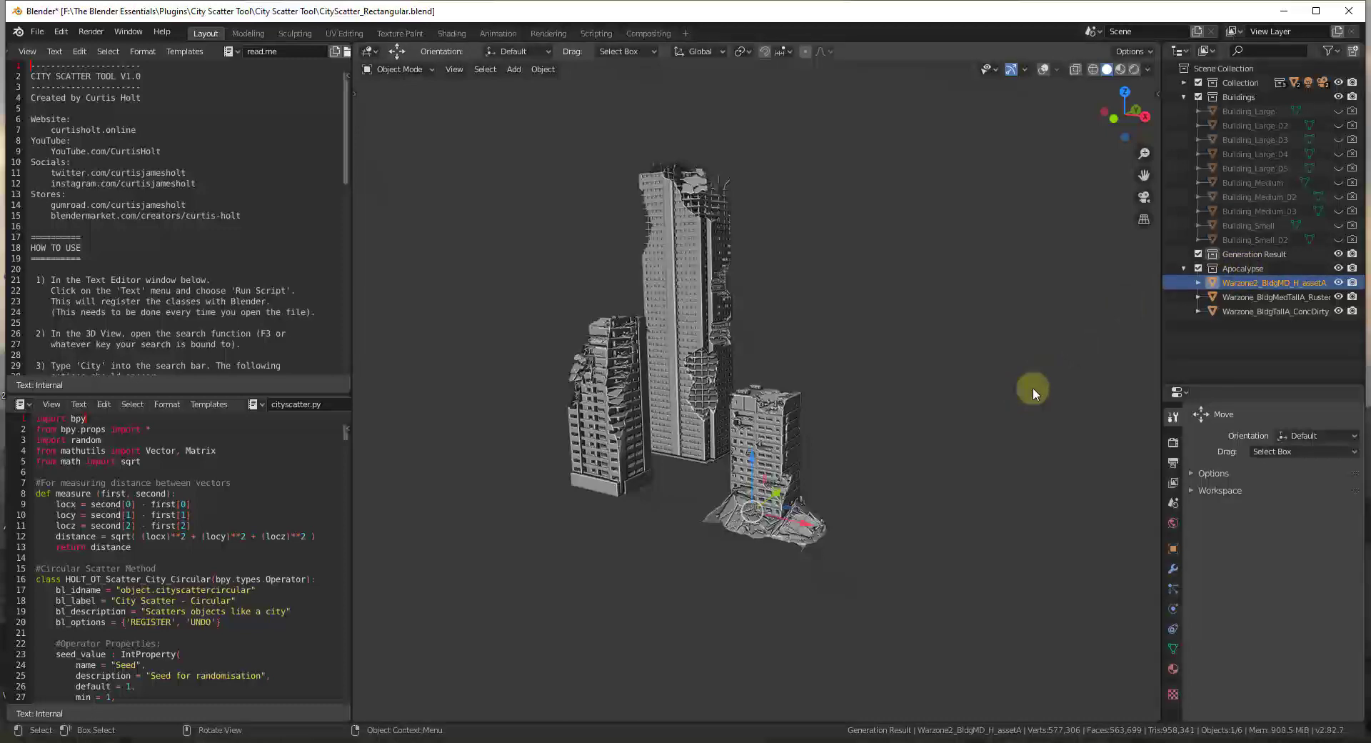
- Collapse Buildings, run City Scatter - Rectangular from 'city' search, and set Collection Name to Apocalypse
click(1184, 97)
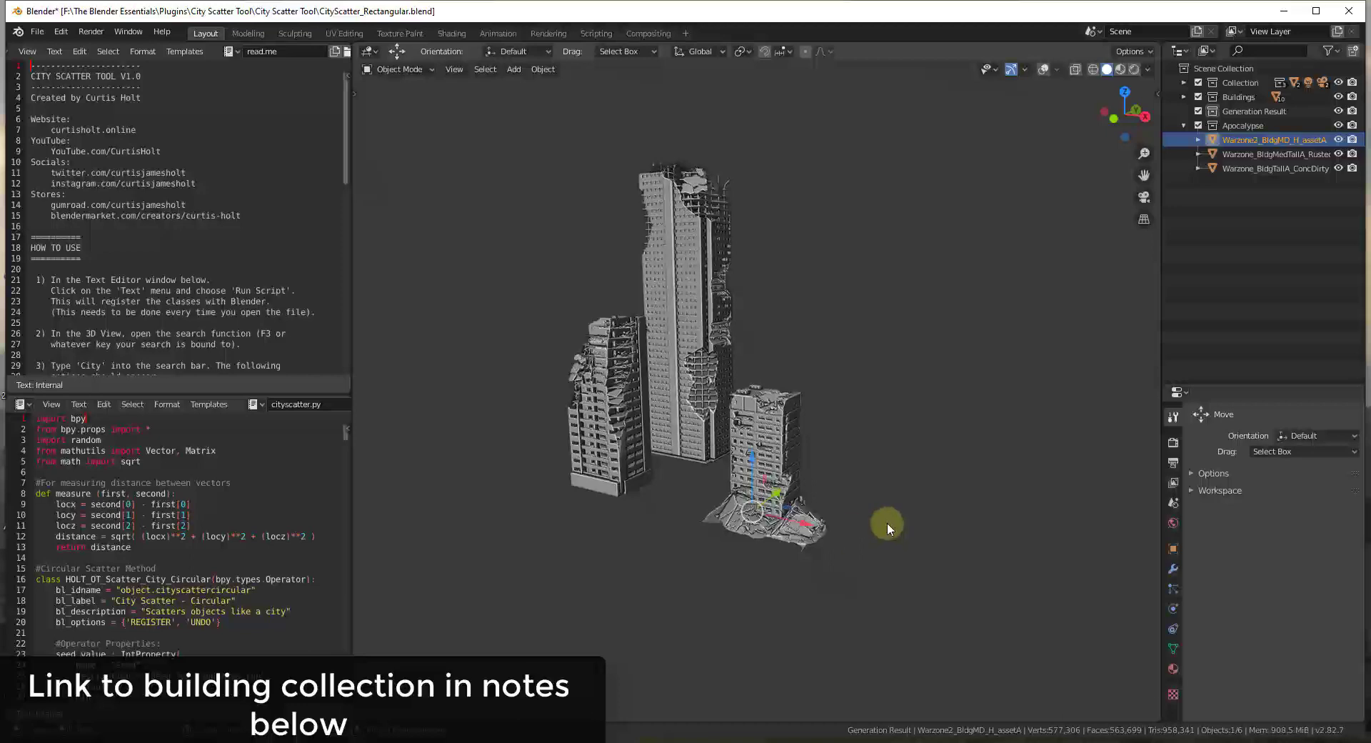
key(F3)
text(city)
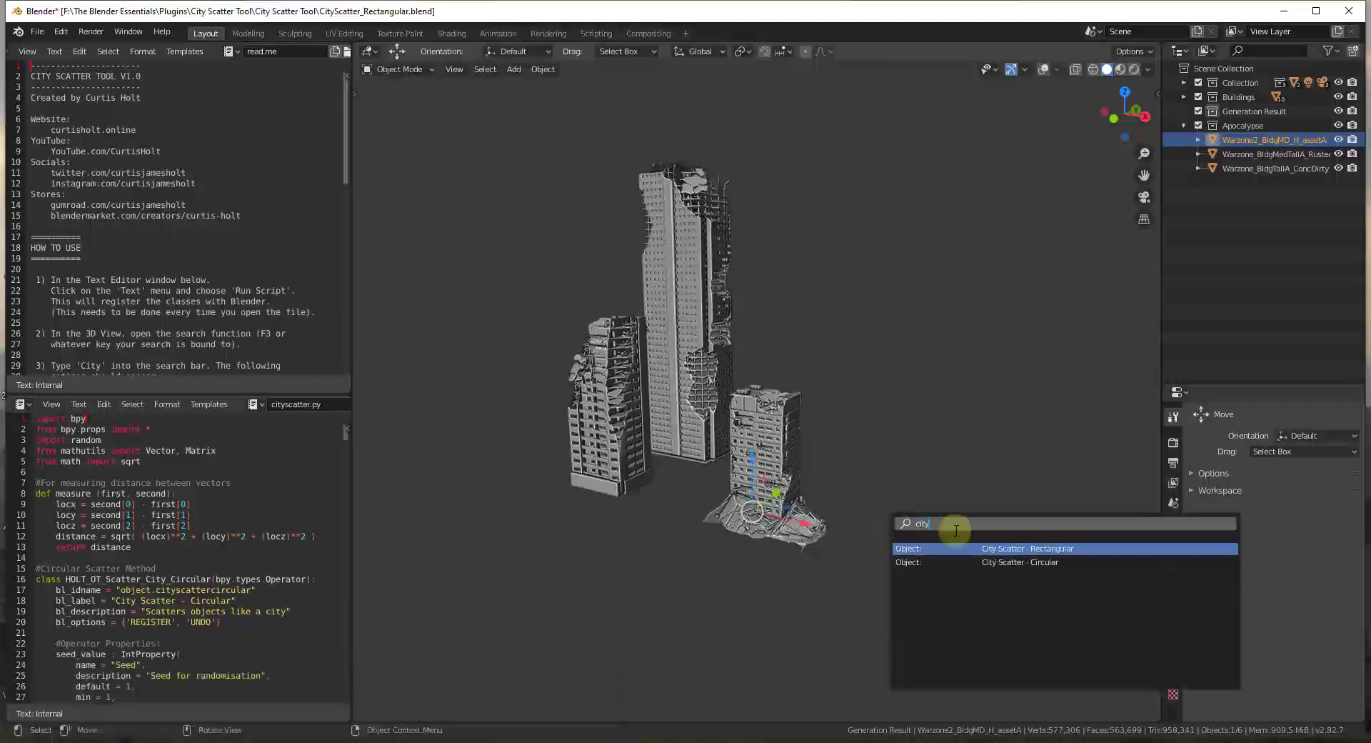
click(993, 547)
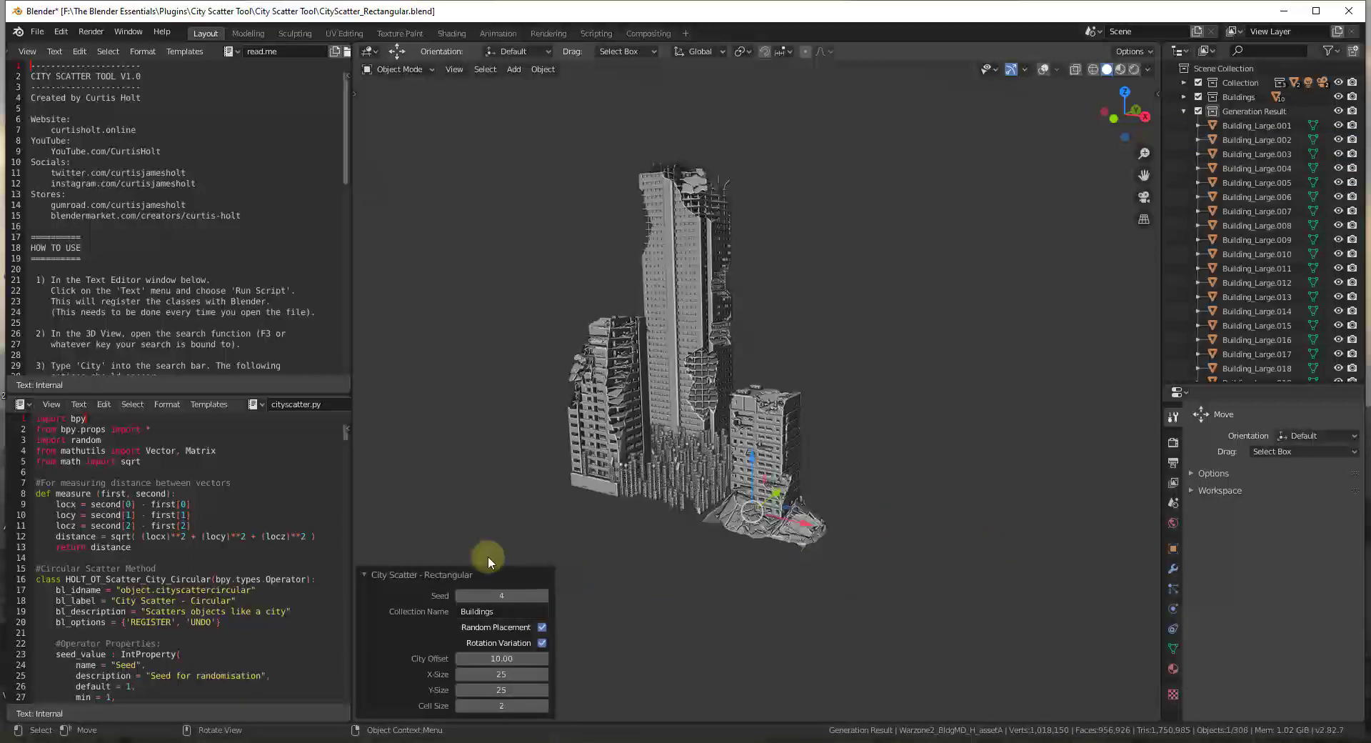
click(492, 612)
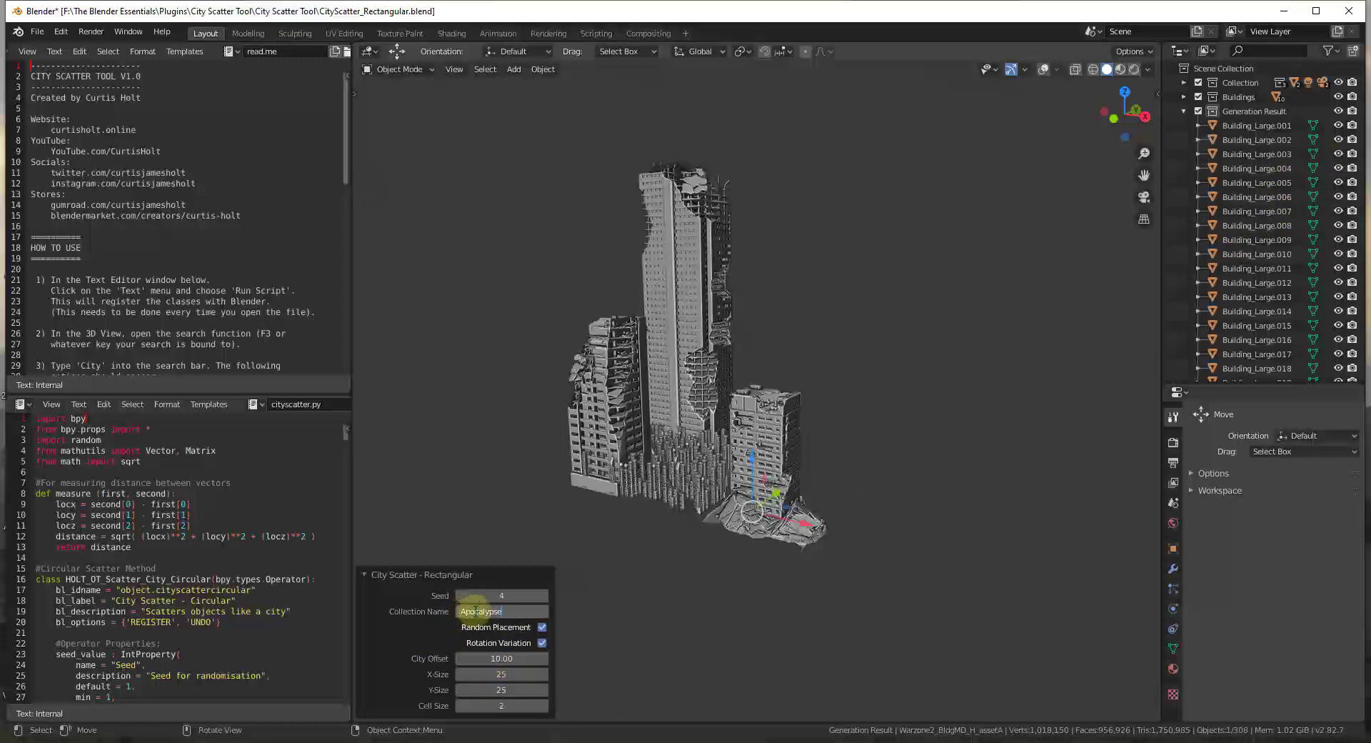
- Set X-Size 10, Y-Size 10 and Cell Size 1, keeping seed 4
drag(478, 681, 504, 675)
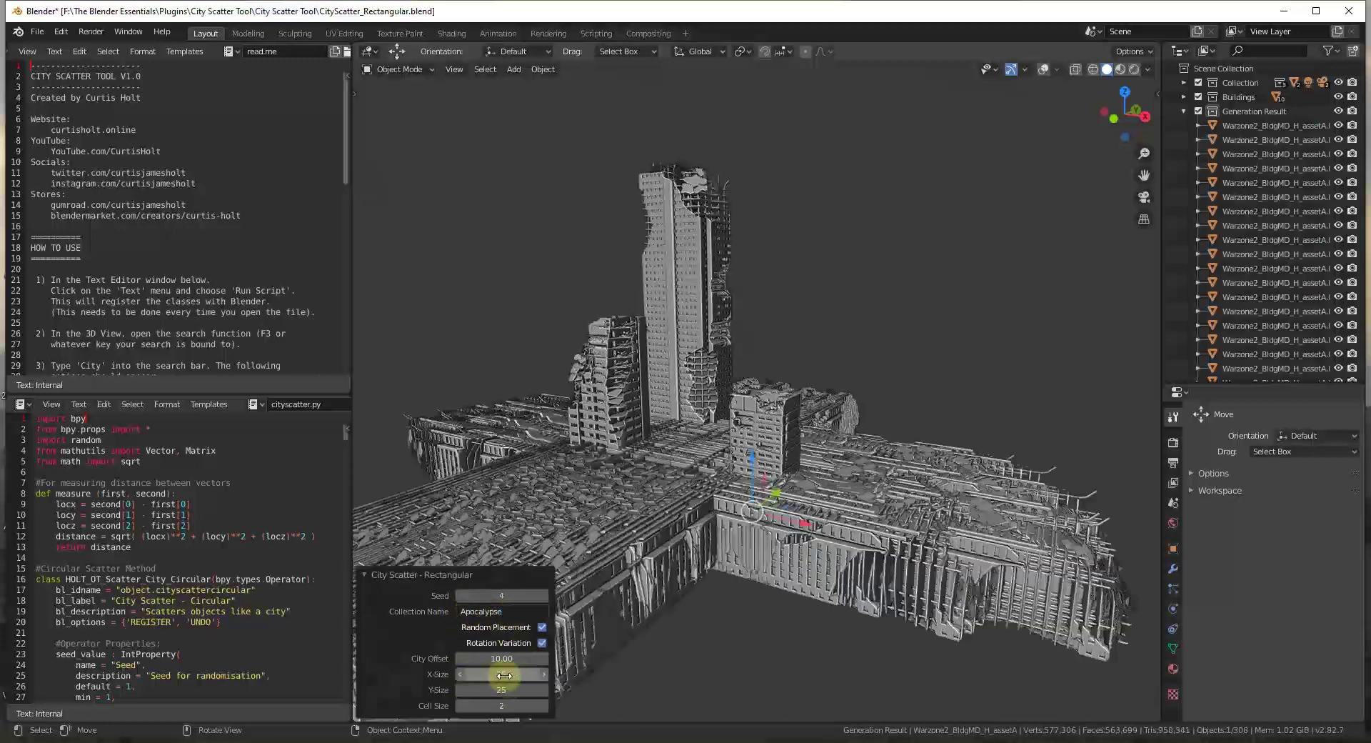
click(523, 671)
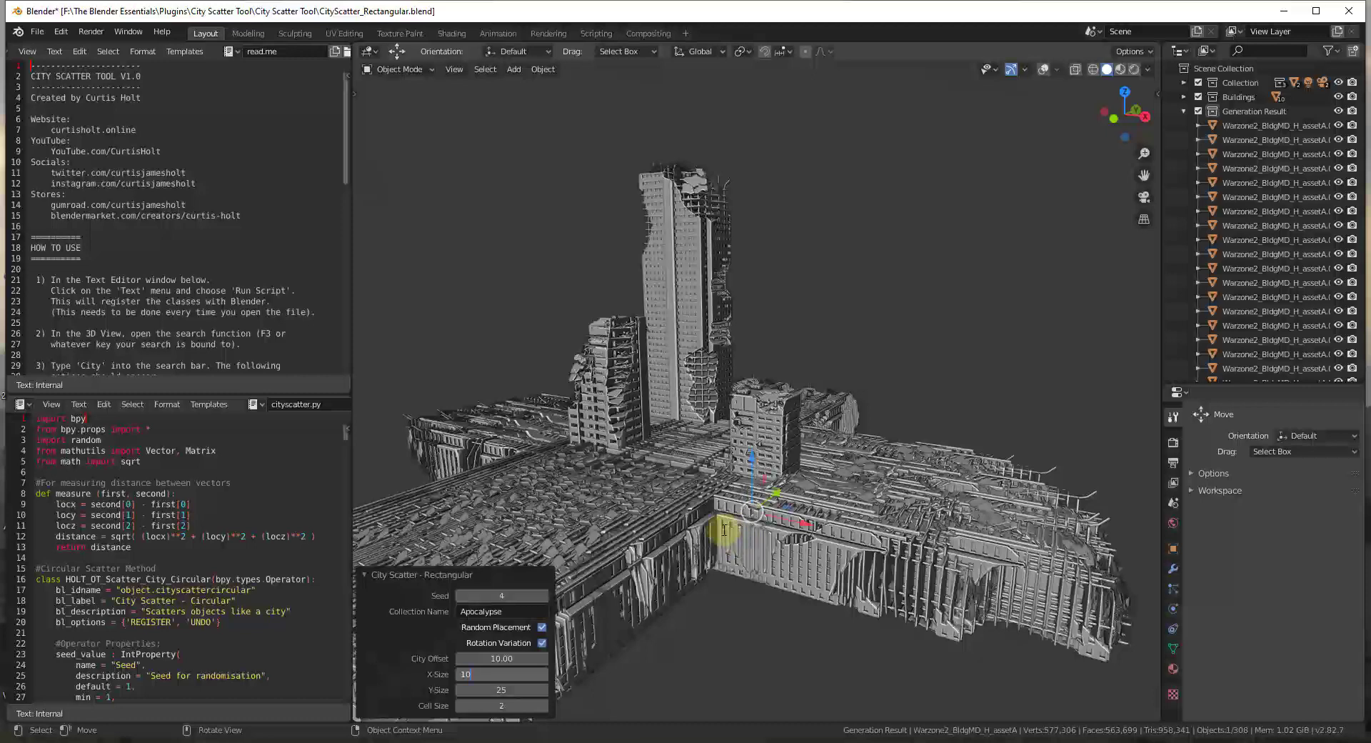
text(10)
key(Tab)
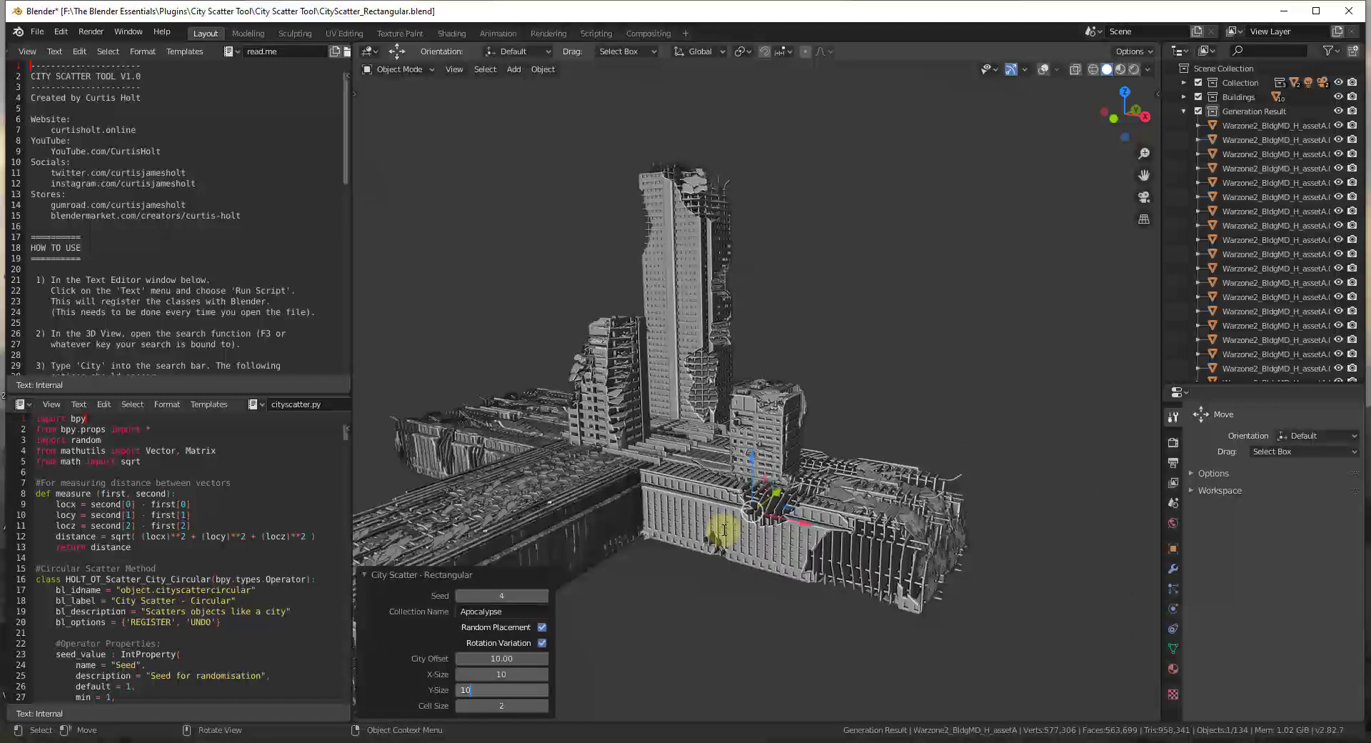
key(Tab)
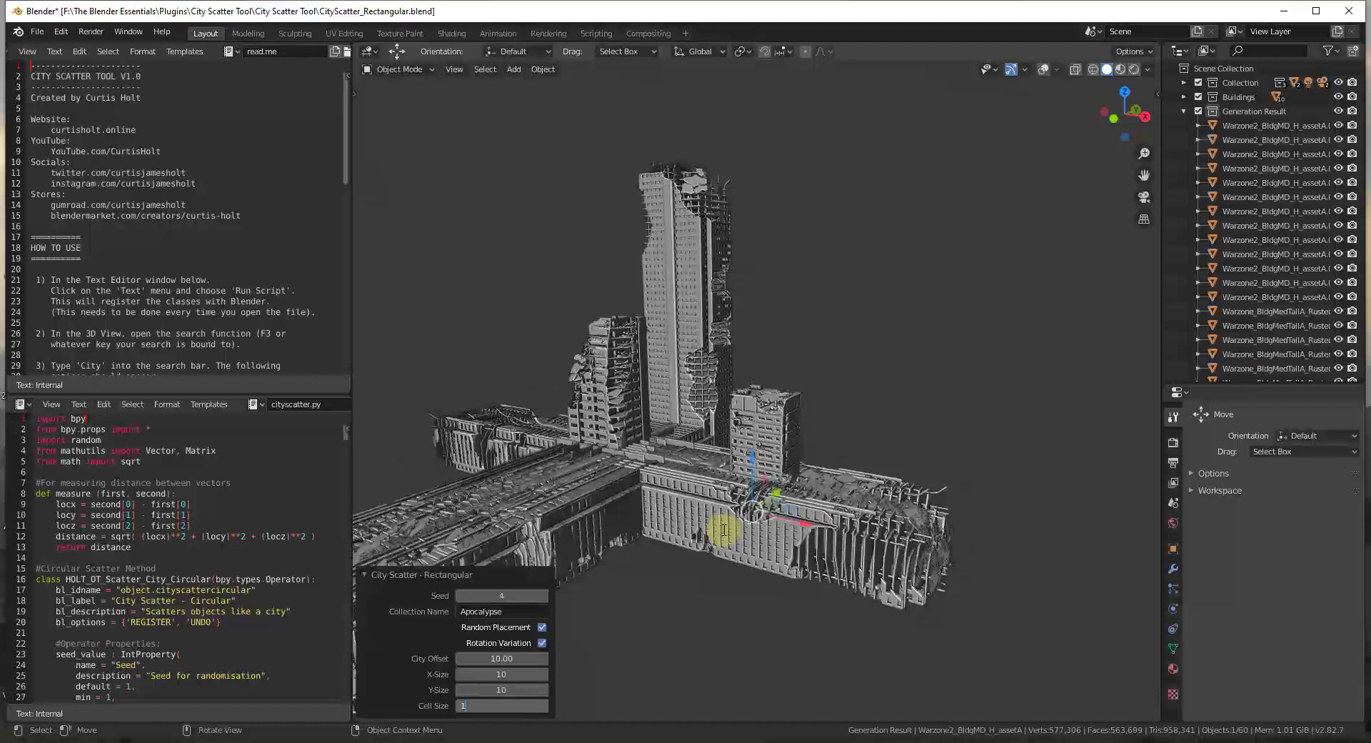
text(1)
key(Tab)
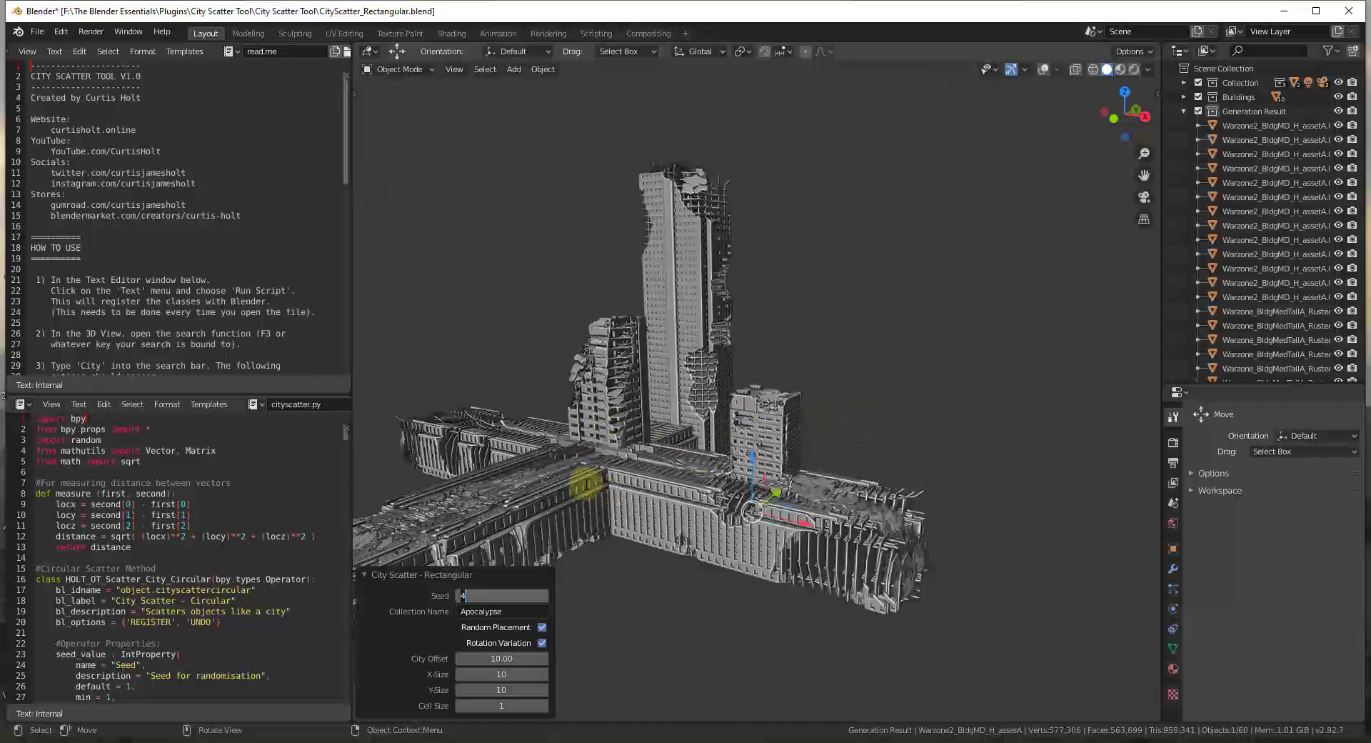
click(635, 549)
- Zoom around the ruins, close the scatter settings, and select one generated city piece
scroll(623, 520, up, 3)
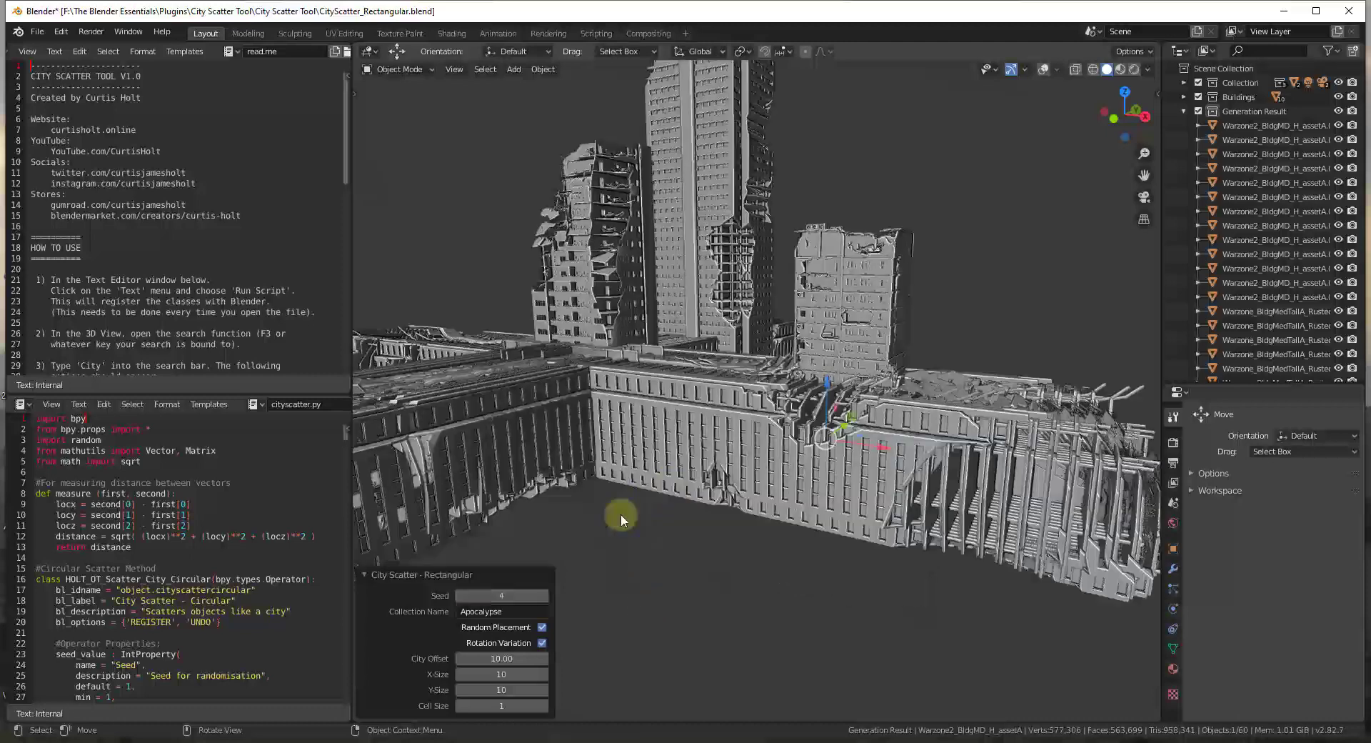
scroll(778, 389, down, 3)
scroll(718, 470, down, 1)
scroll(750, 264, up, 1)
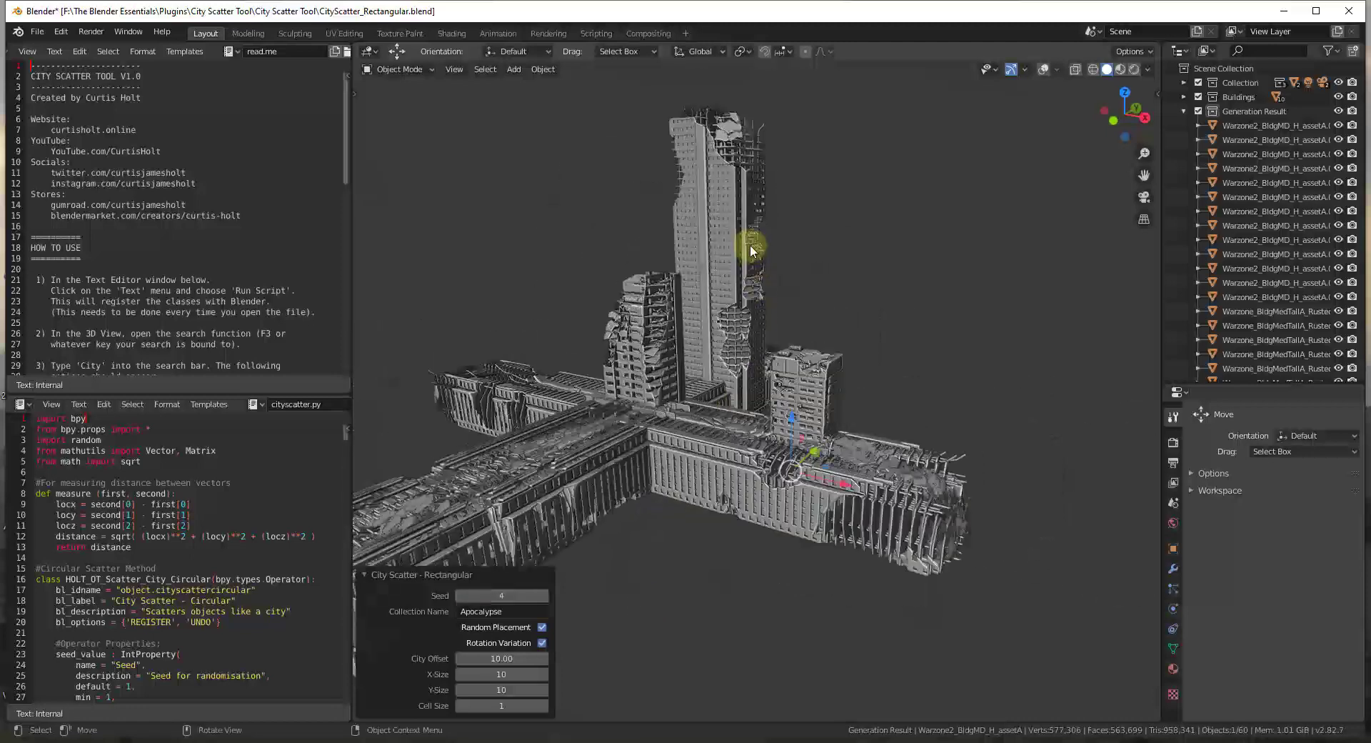
click(816, 400)
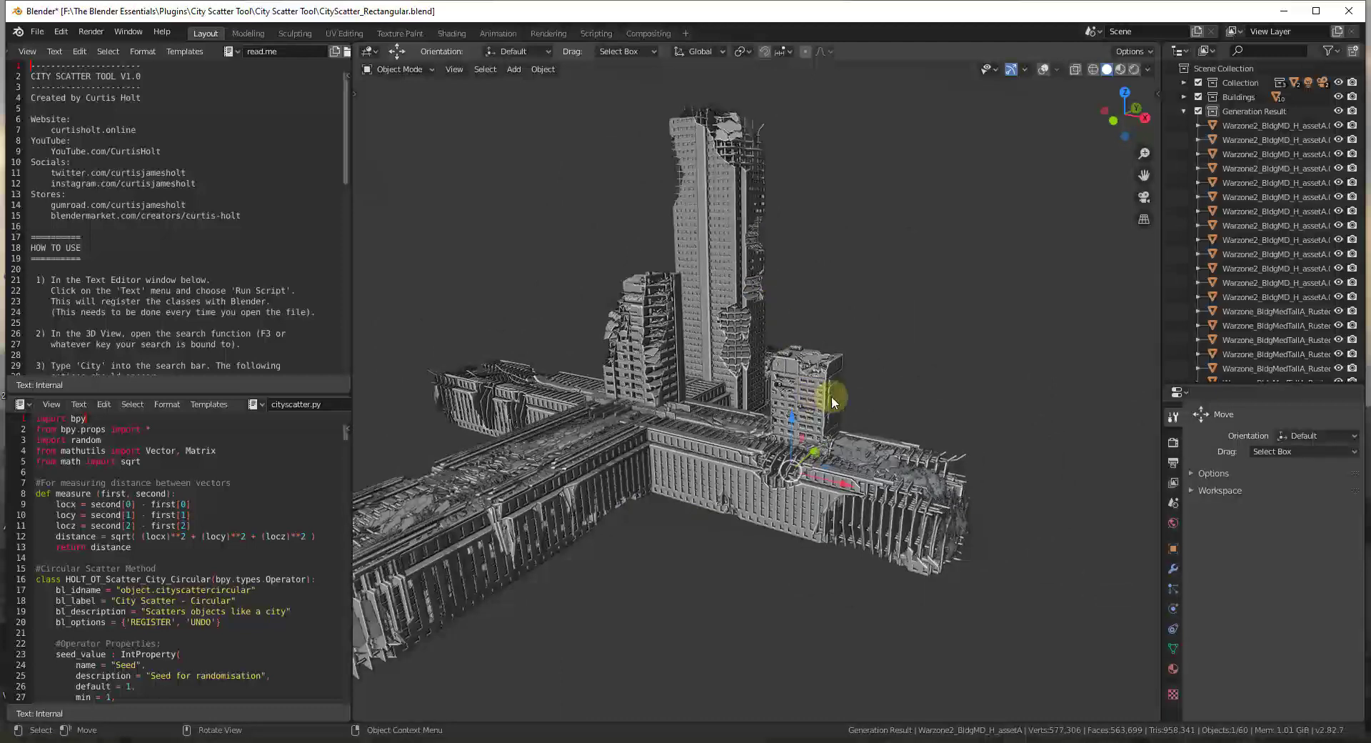
click(1010, 305)
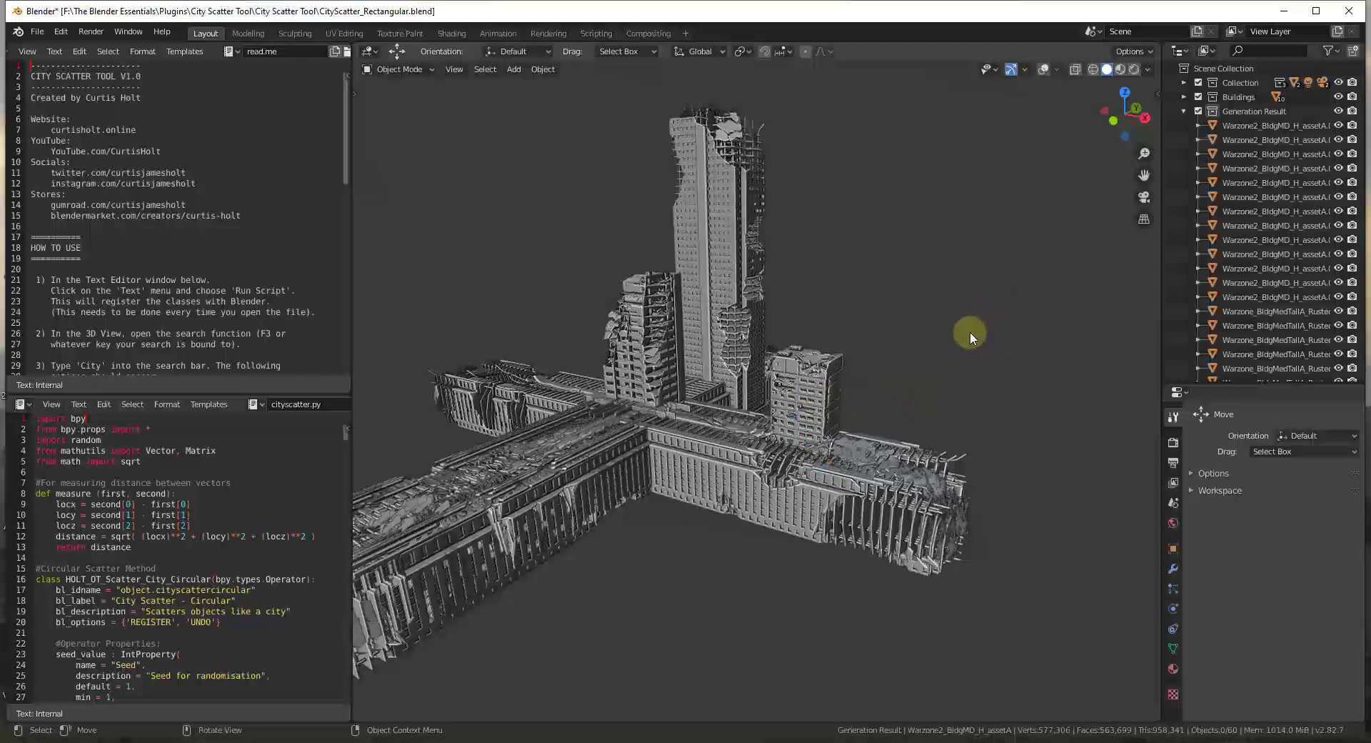
click(839, 446)
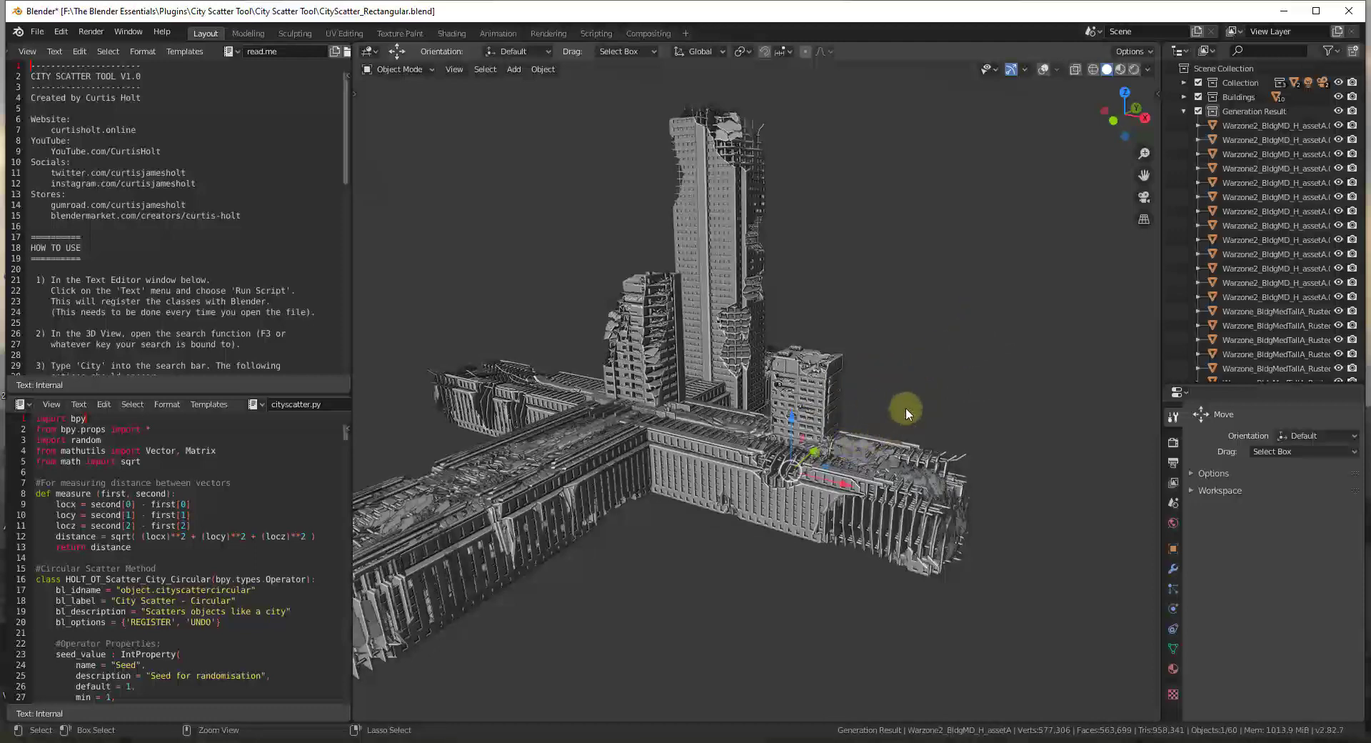
- Remove the generated ruined city and apply rotation and scale to the first Apocalypse building
key(ctrl+z)
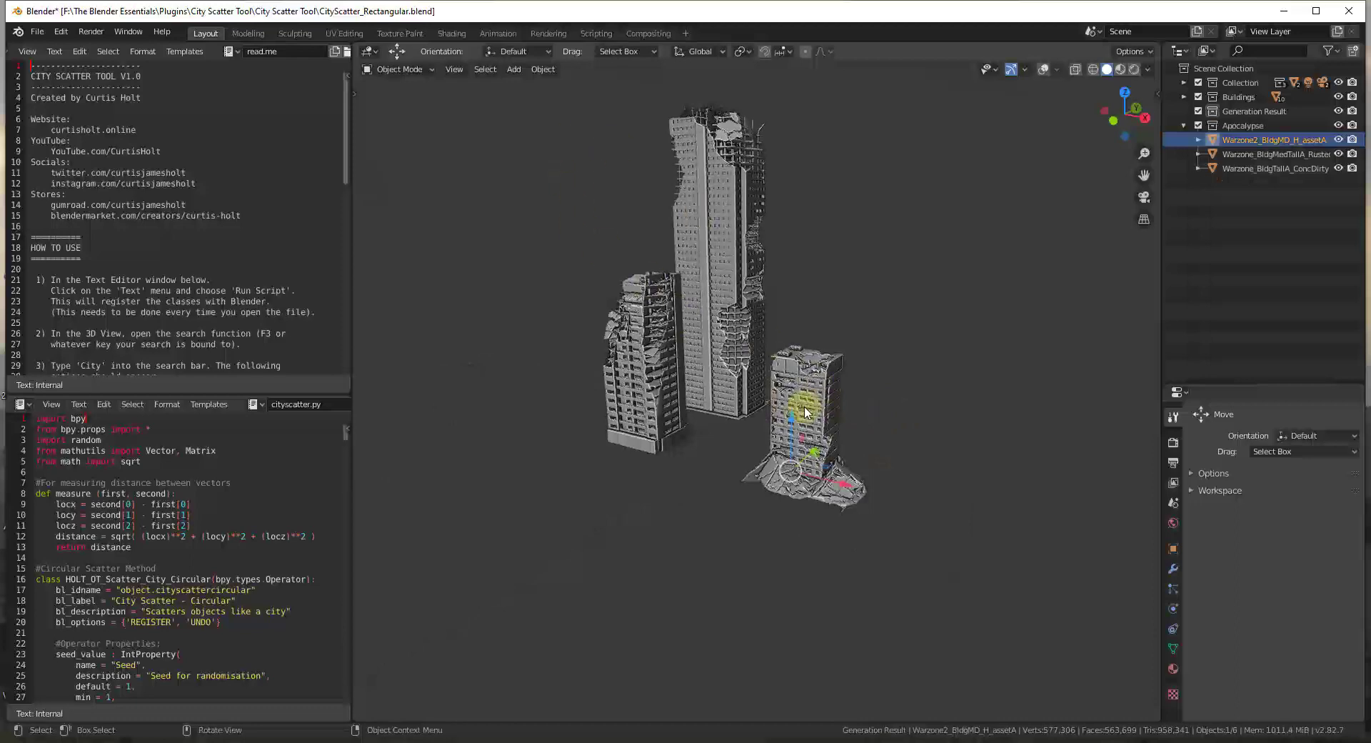
click(544, 70)
mouse_move(562, 142)
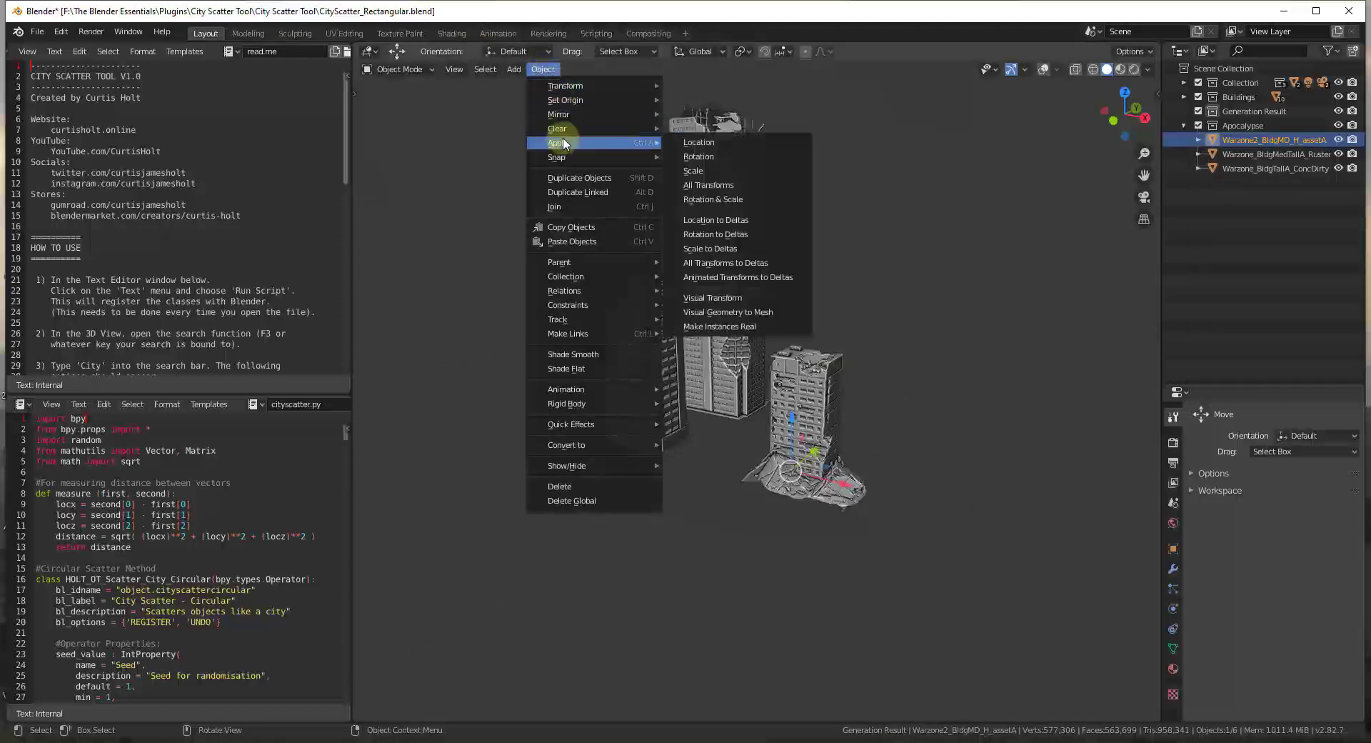
click(714, 200)
- Apply rotation and scale to the tall ruined building
click(727, 243)
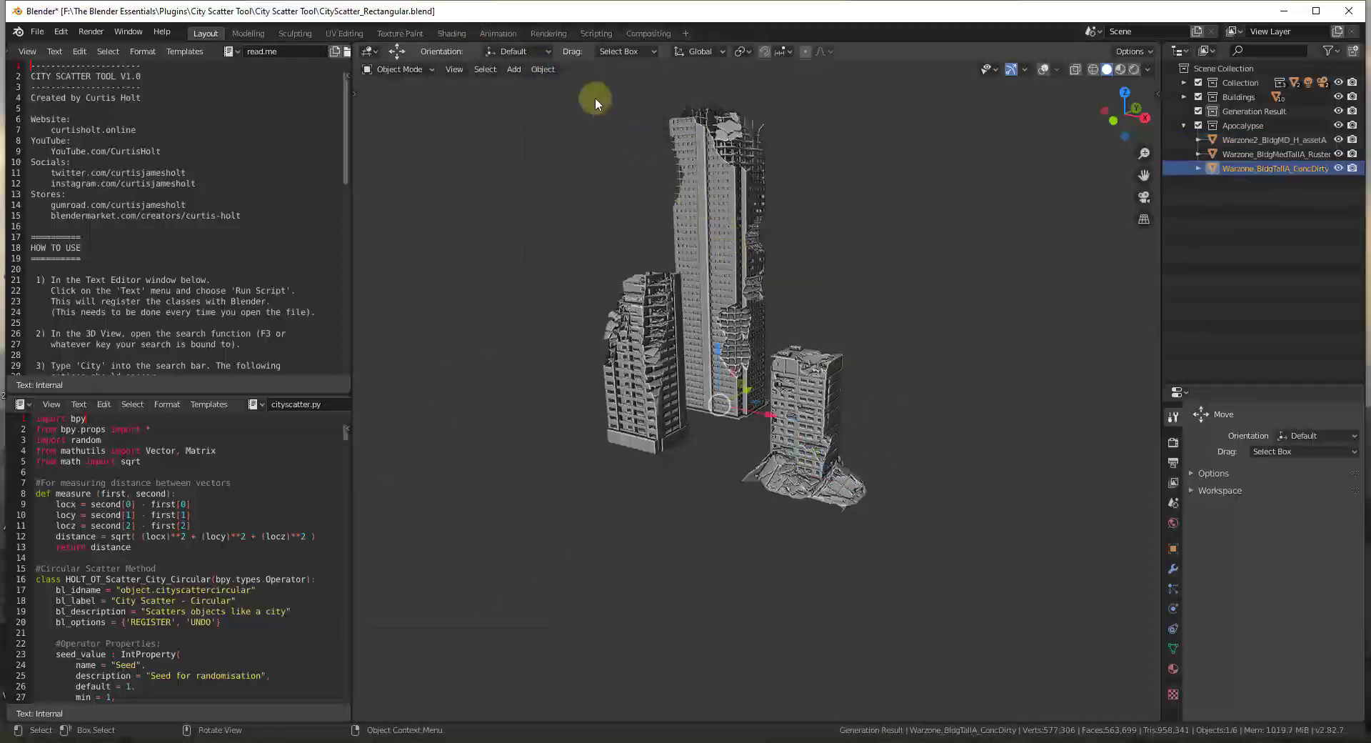
click(543, 70)
mouse_move(584, 146)
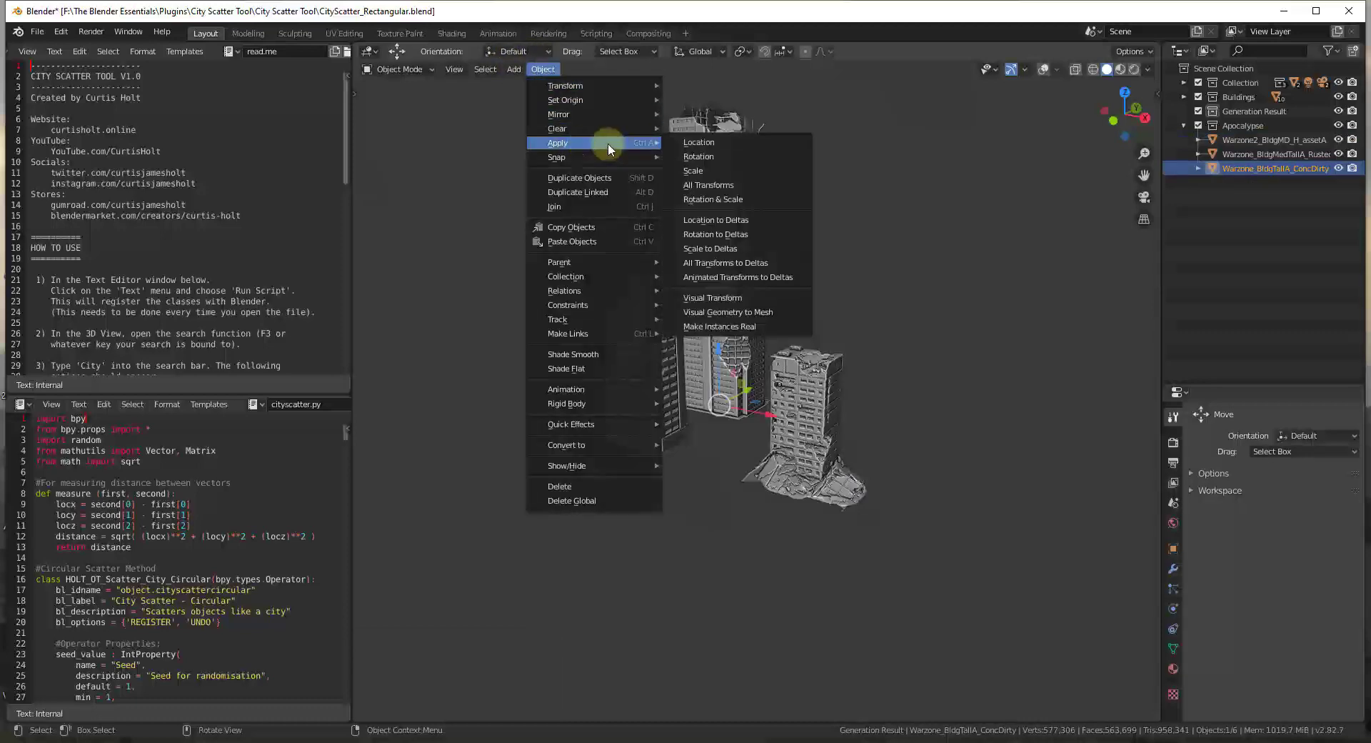
click(714, 199)
- Apply rotation and scale to the rusted medium-tall building, then deselect everything
click(648, 391)
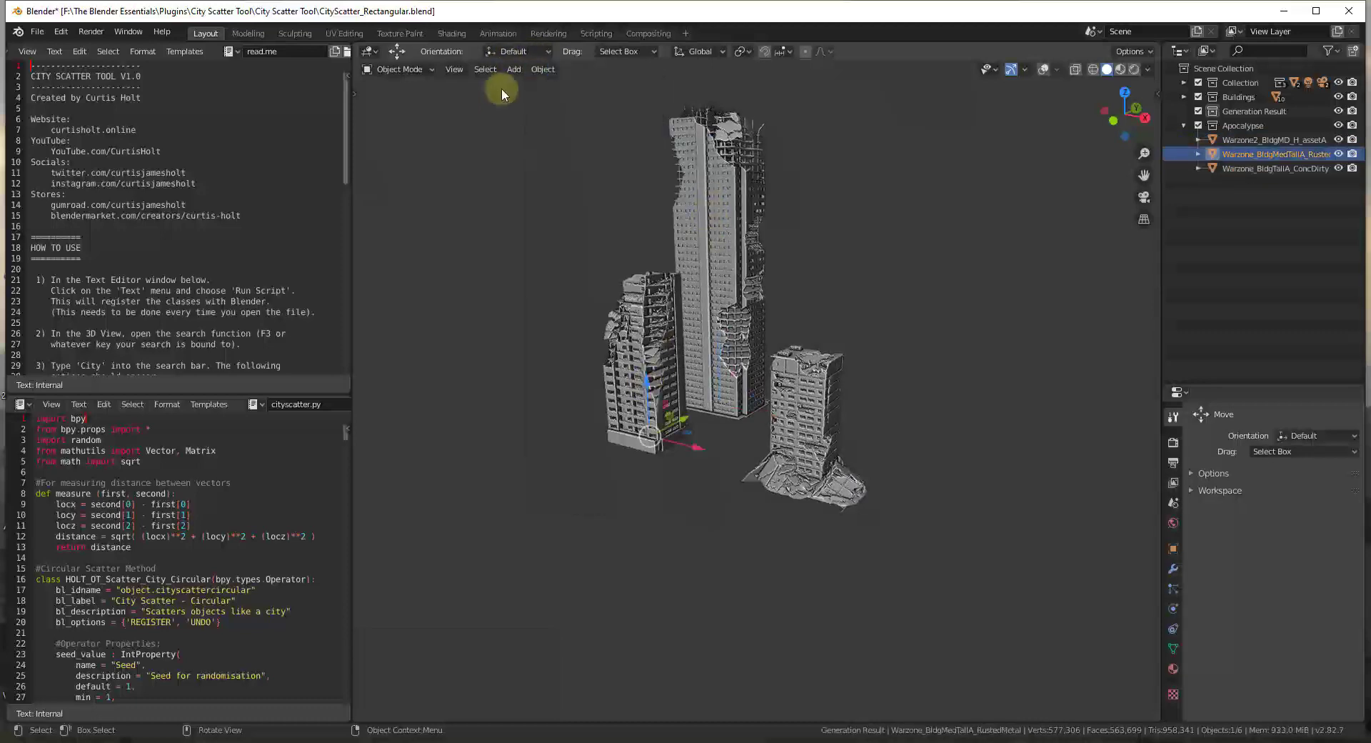
click(542, 68)
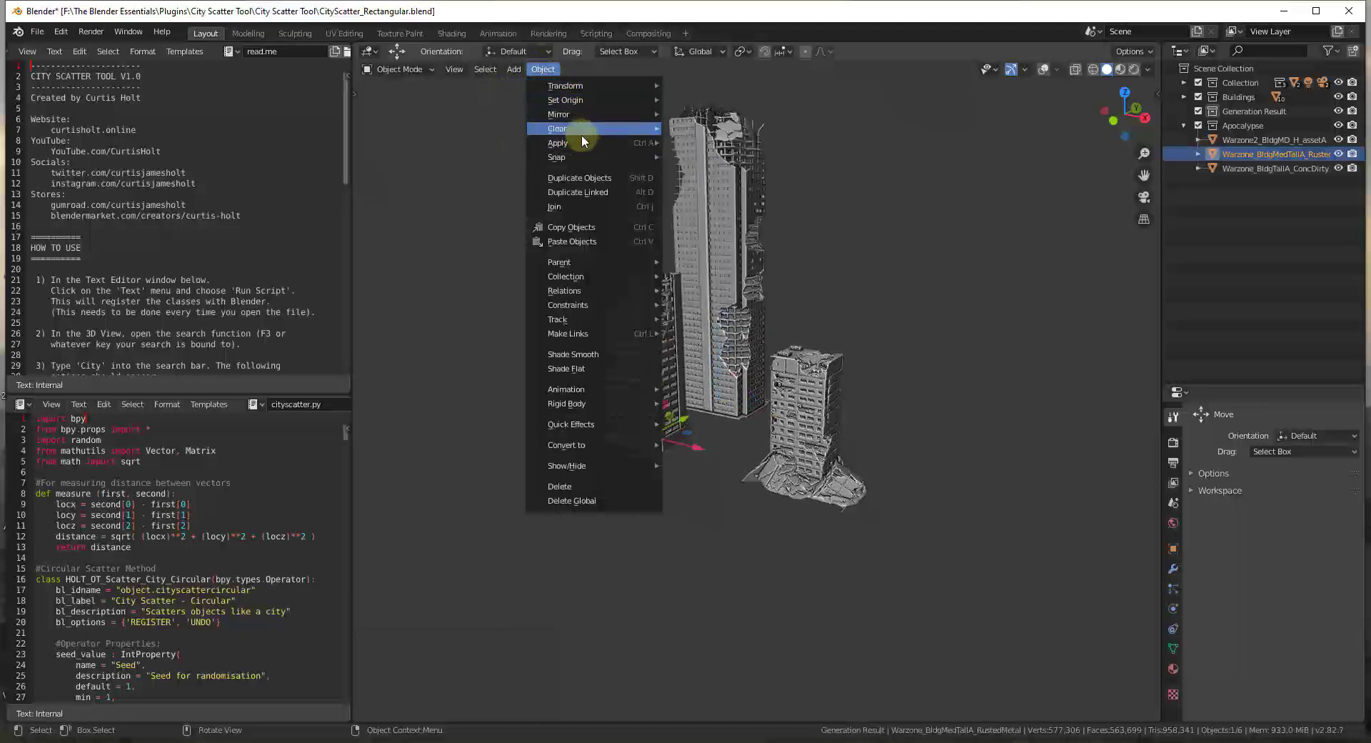
mouse_move(581, 143)
click(714, 200)
click(901, 421)
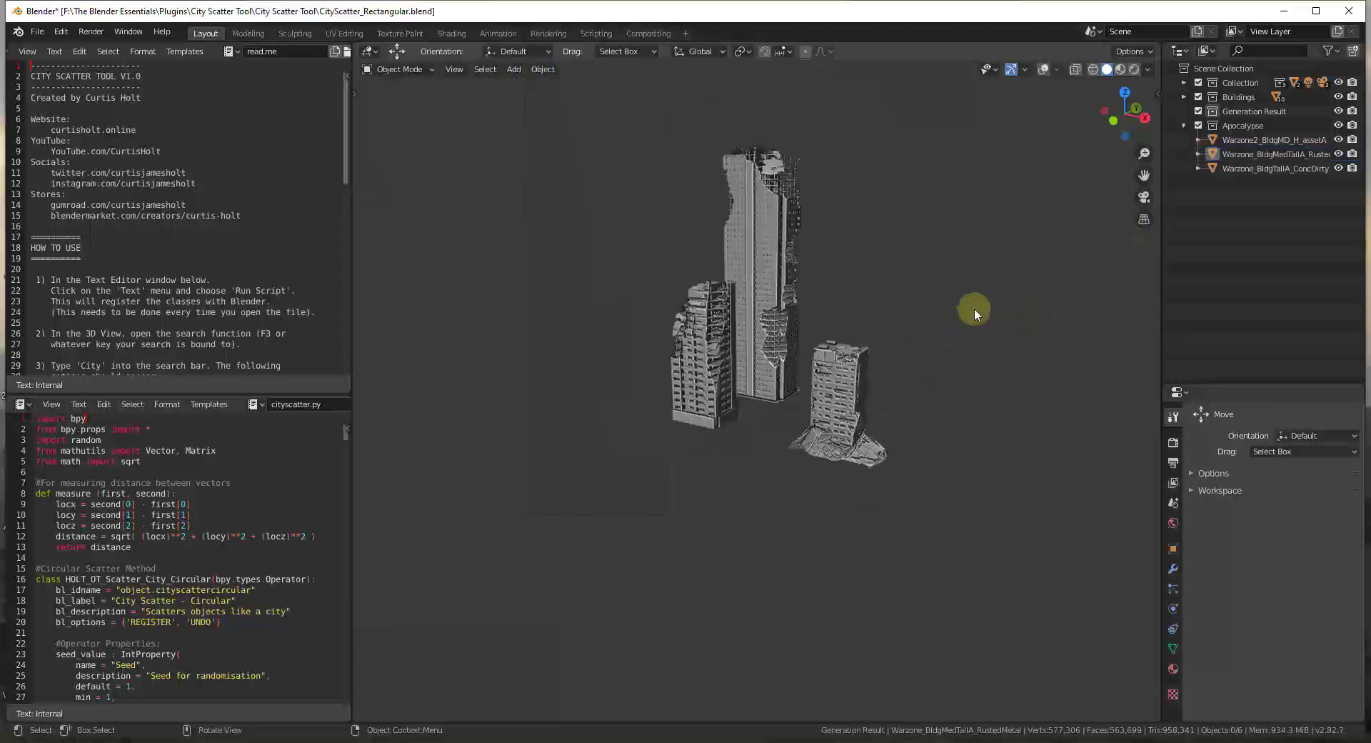
- Rerun City Scatter - Rectangular and raise its Cell Size from 1 up to 25
key(F3)
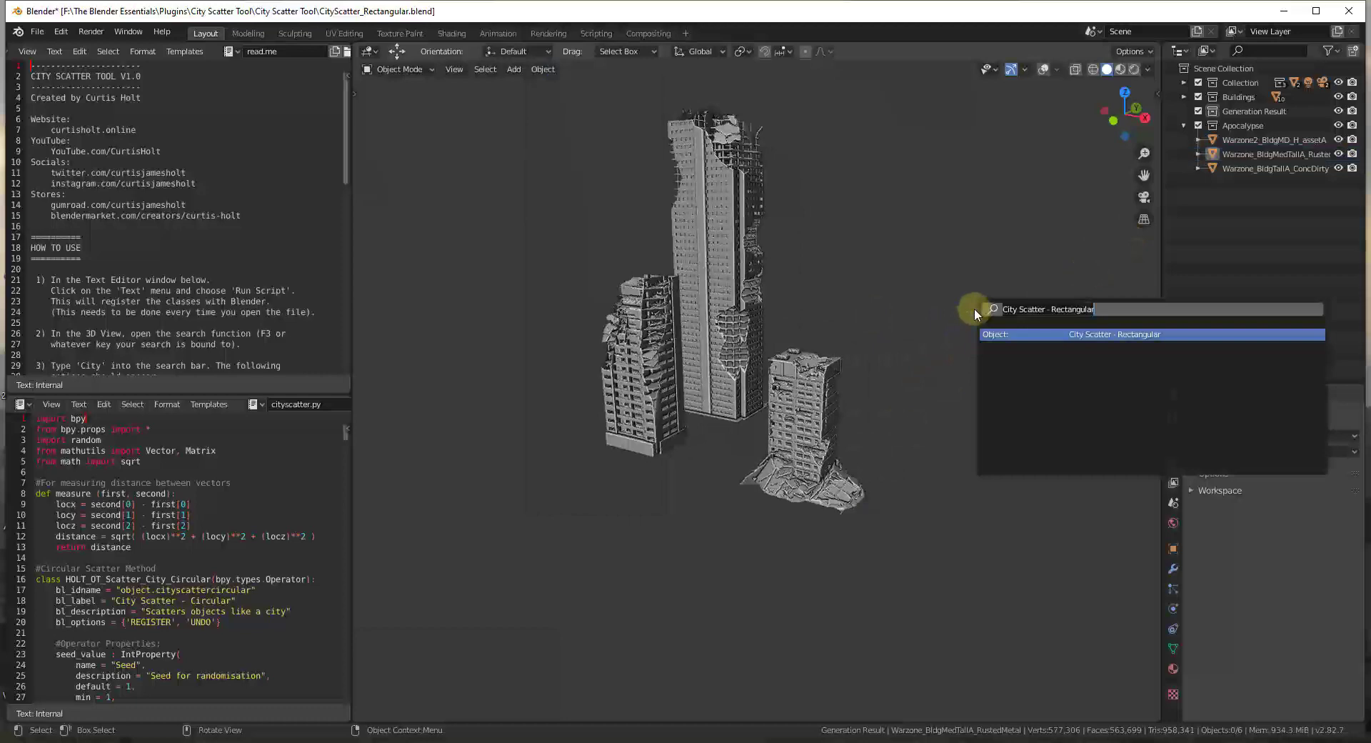
click(1071, 334)
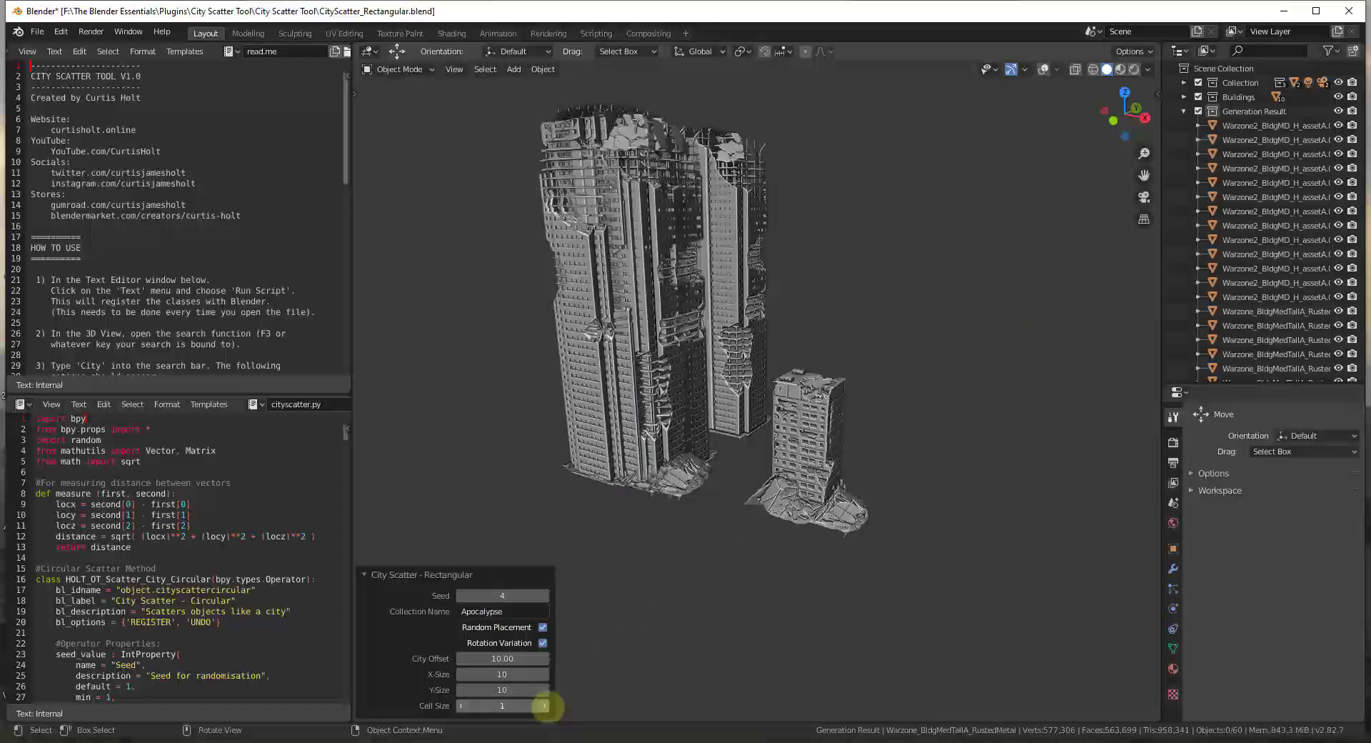
click(545, 706)
click(545, 706)
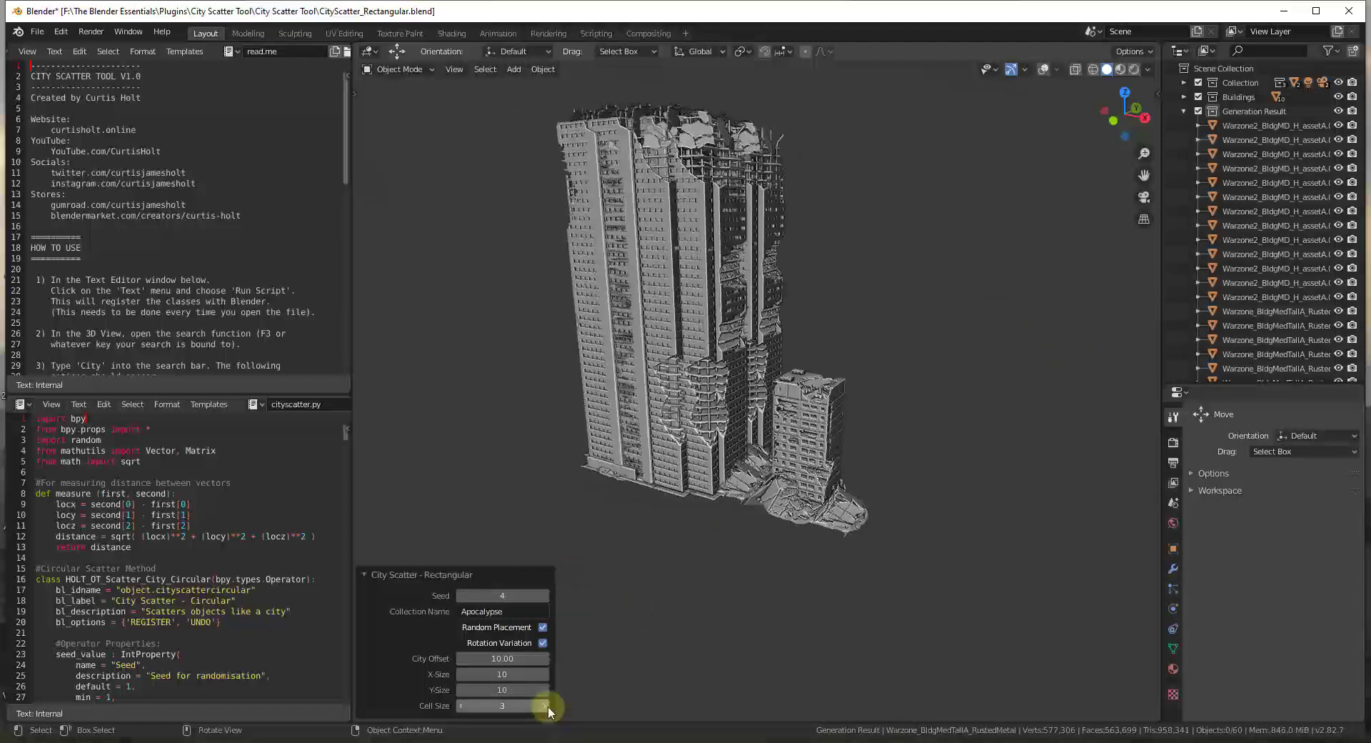
click(545, 706)
click(547, 705)
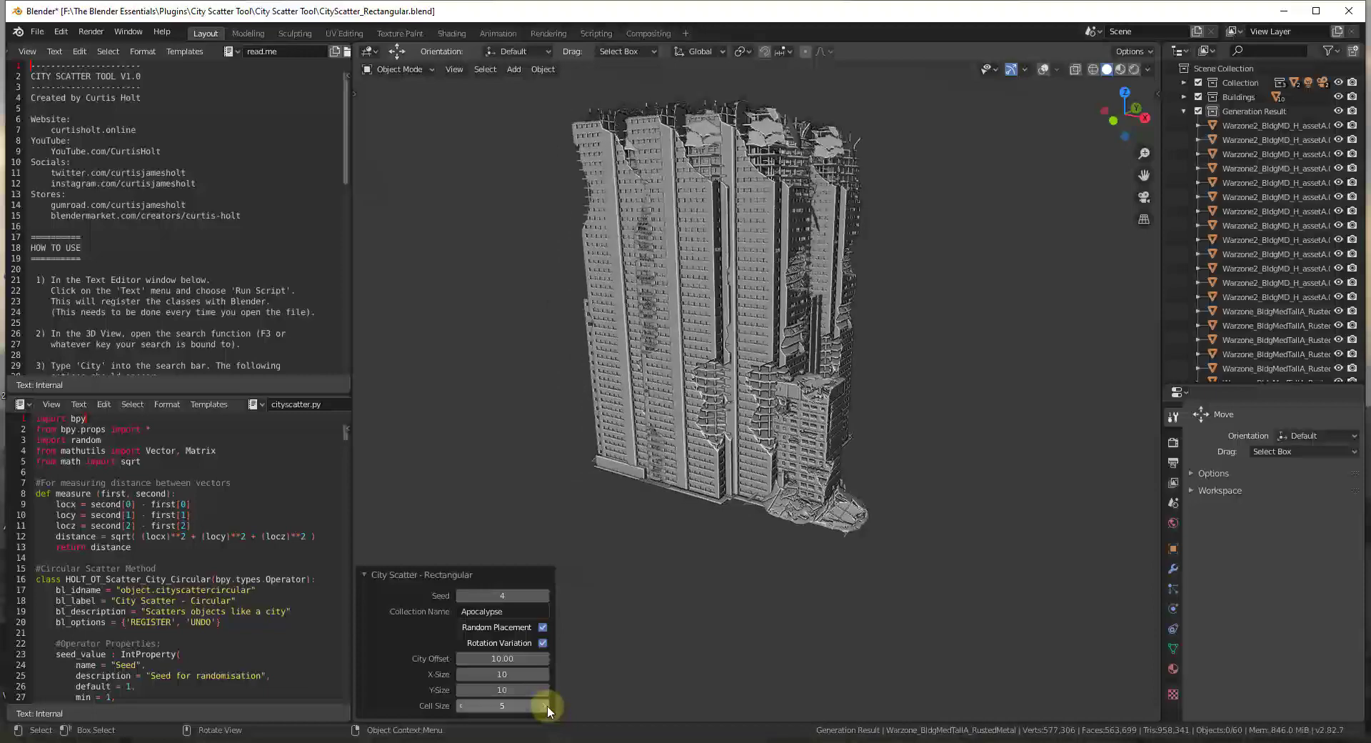
drag(520, 706, 547, 706)
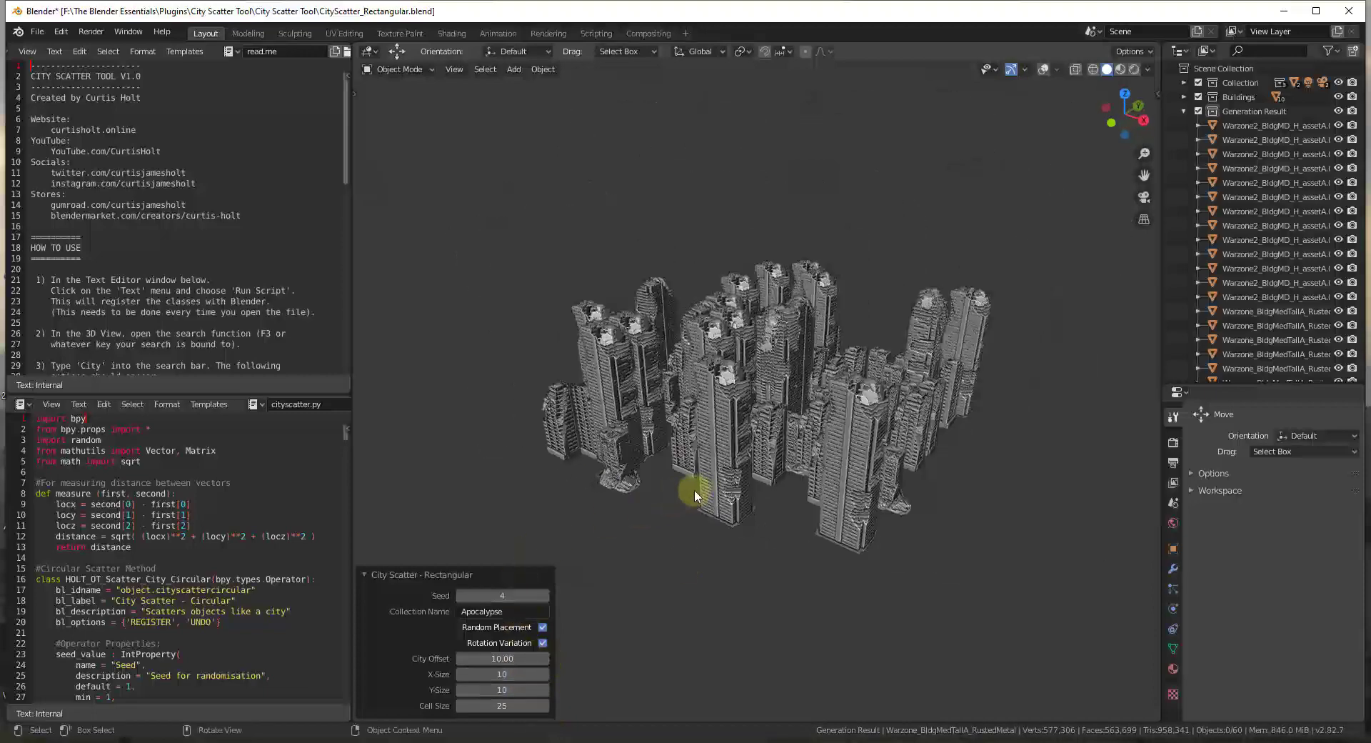
middle_drag(689, 490, 797, 398)
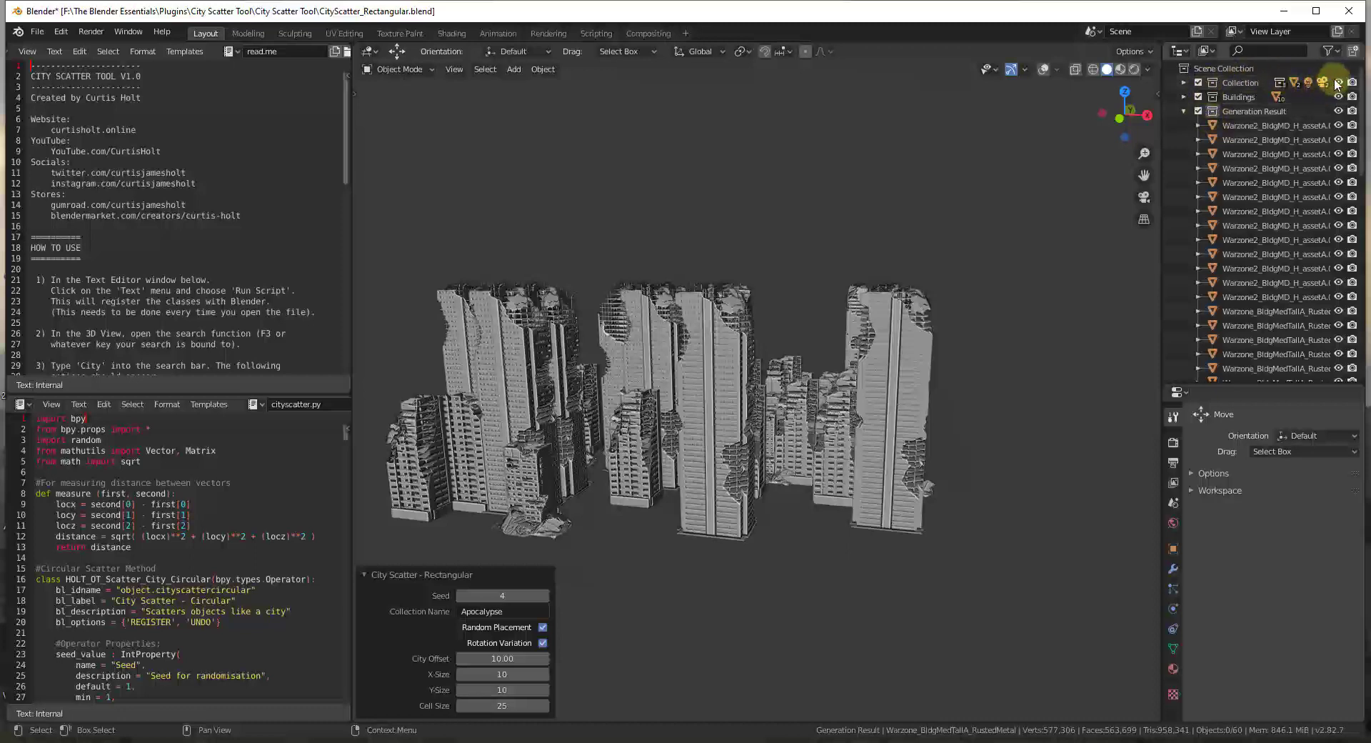
- Collapse the Generation Result collection and hide the Apocalypse source buildings
click(1184, 111)
click(1338, 125)
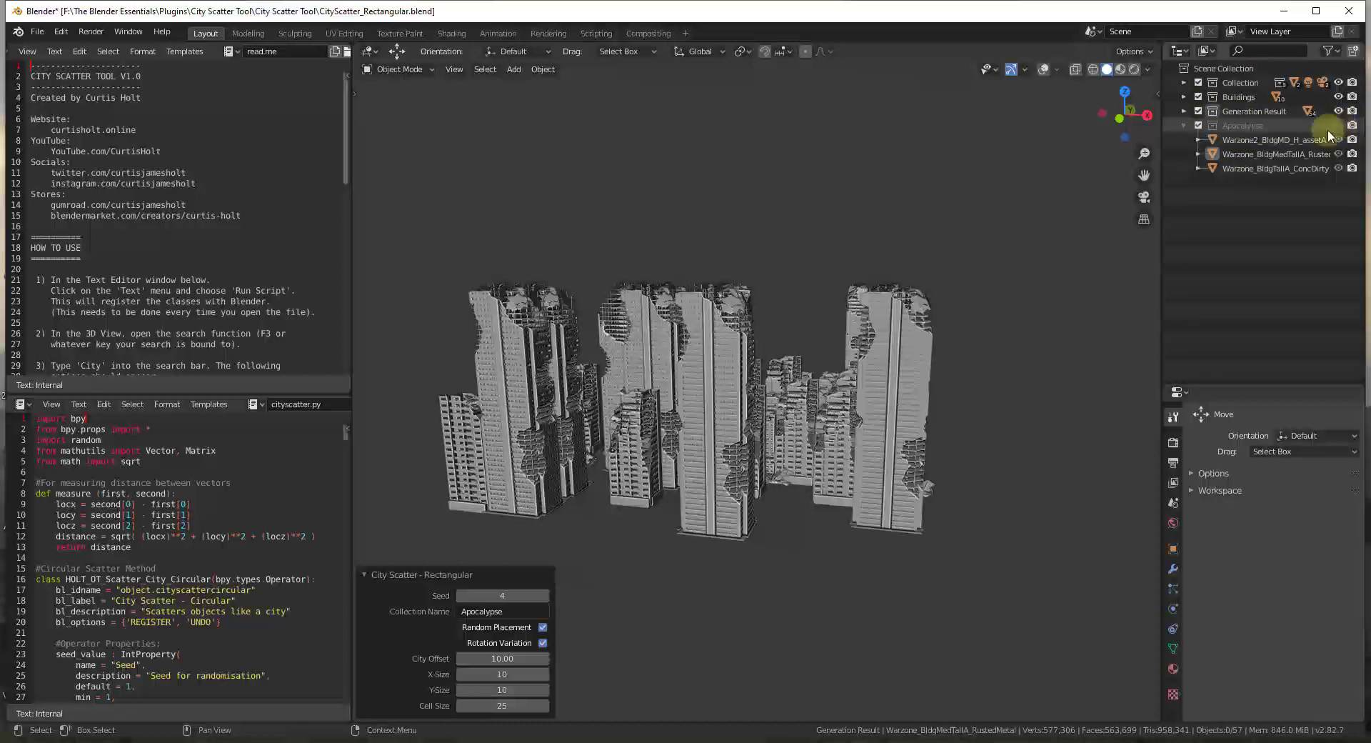
middle_drag(772, 564, 698, 450)
middle_drag(542, 421, 861, 406)
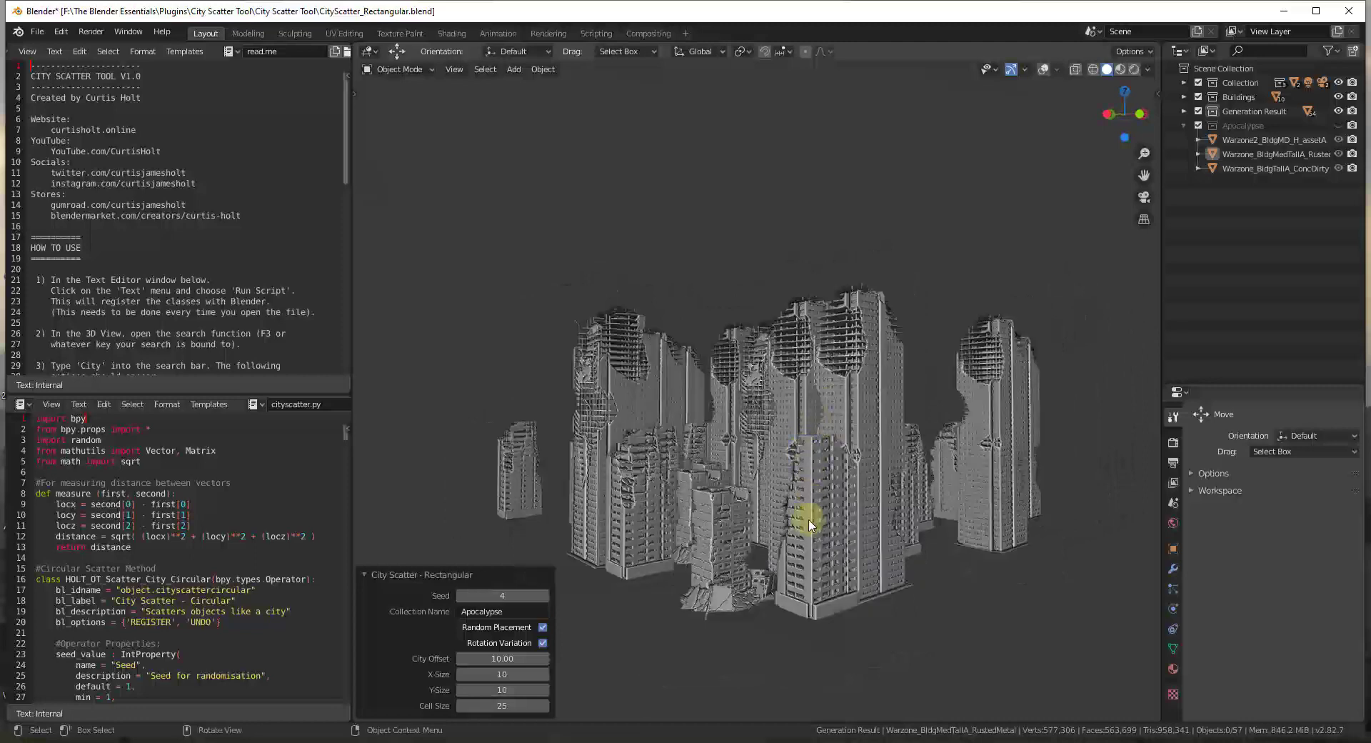
- Toggle Rotation Variation off and back on, and change the seed from 4 to 3
click(543, 642)
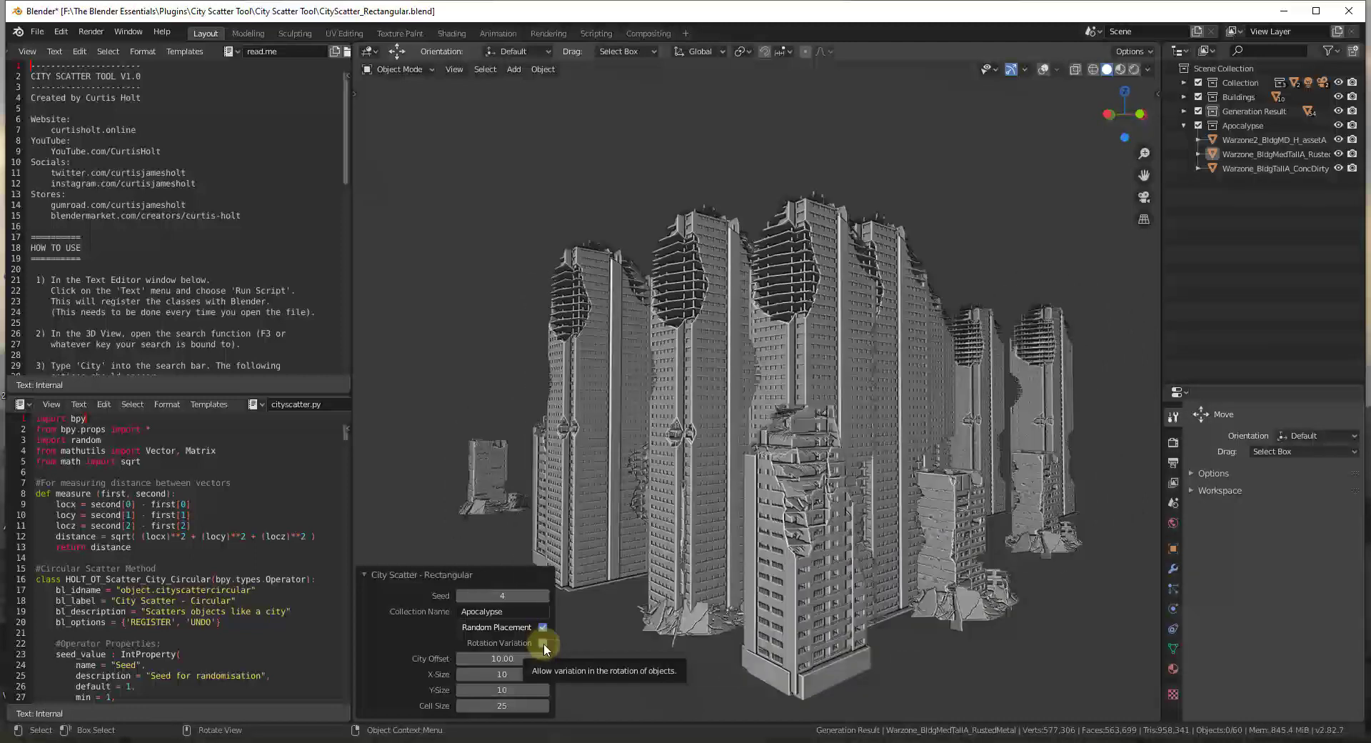
click(543, 643)
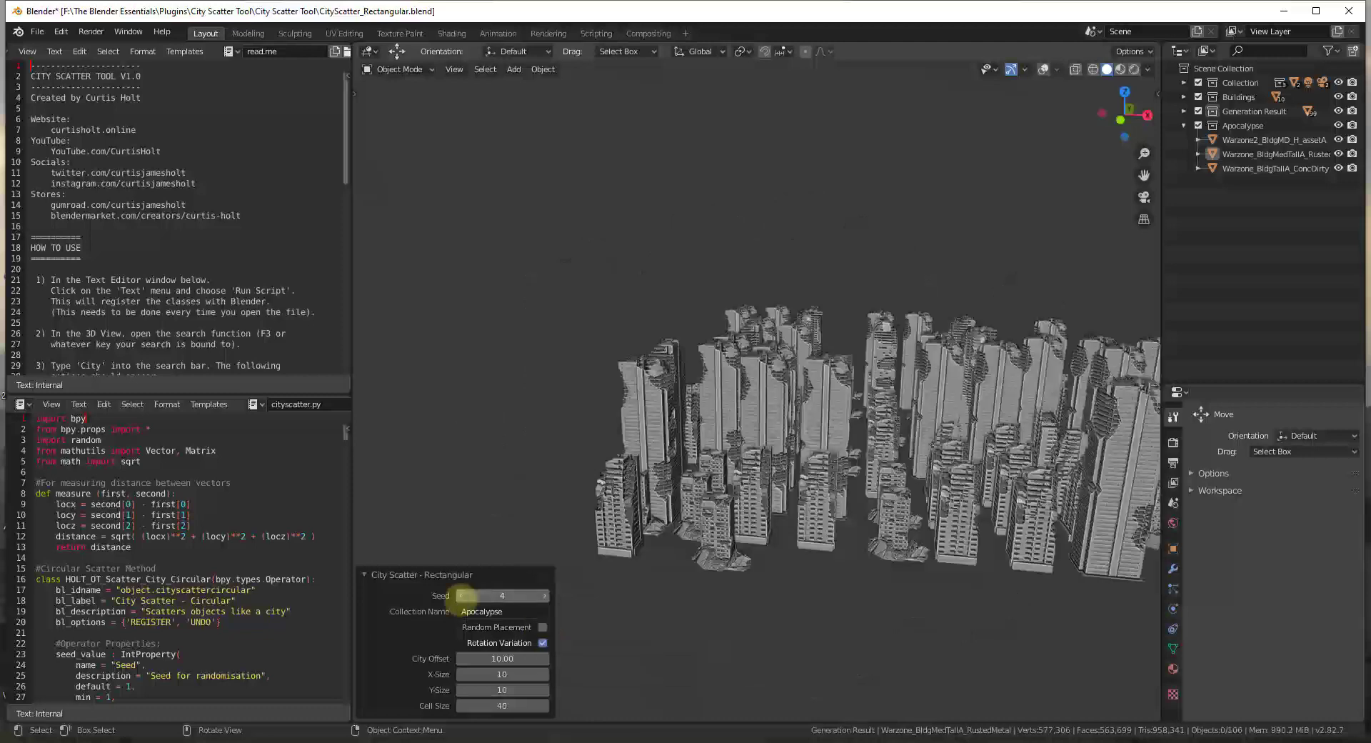
click(461, 595)
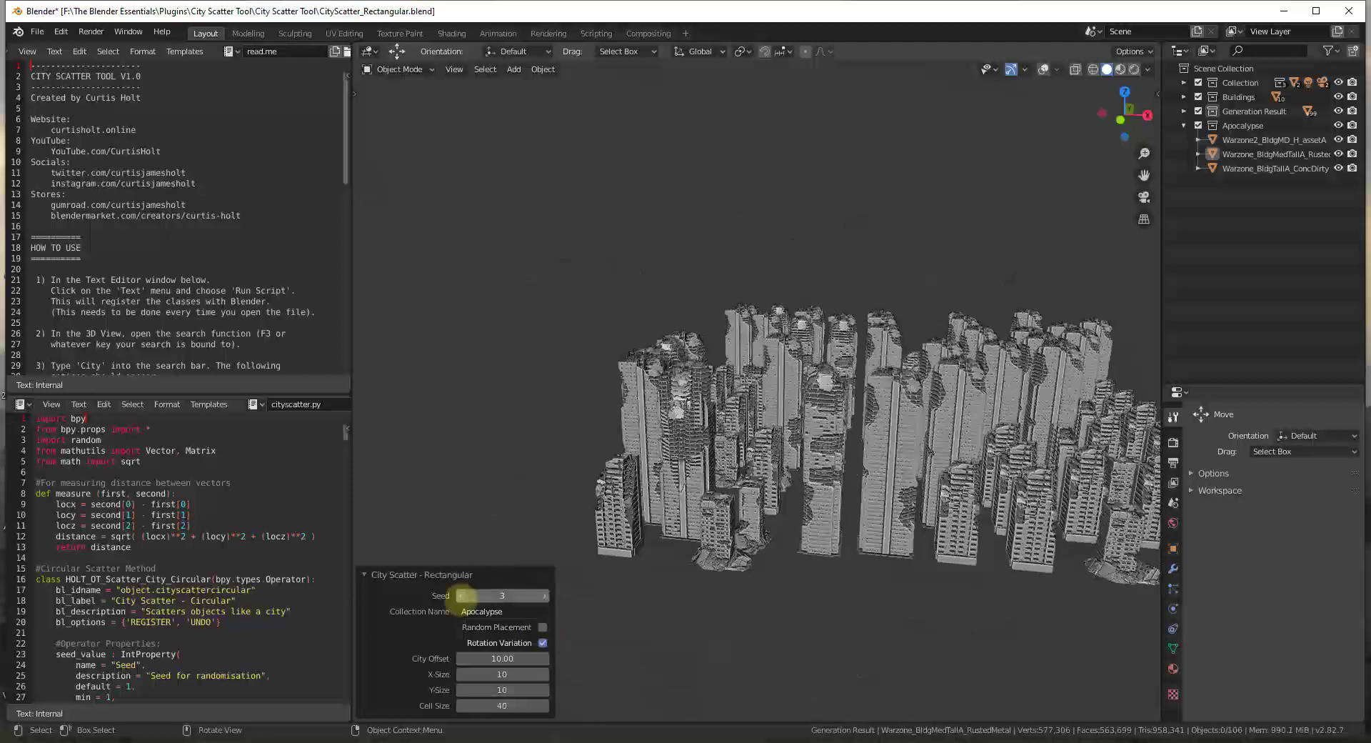
- Step the Seed through 2, 1, 2, 3, 4 and settle on 5, comparing arrangements
click(460, 595)
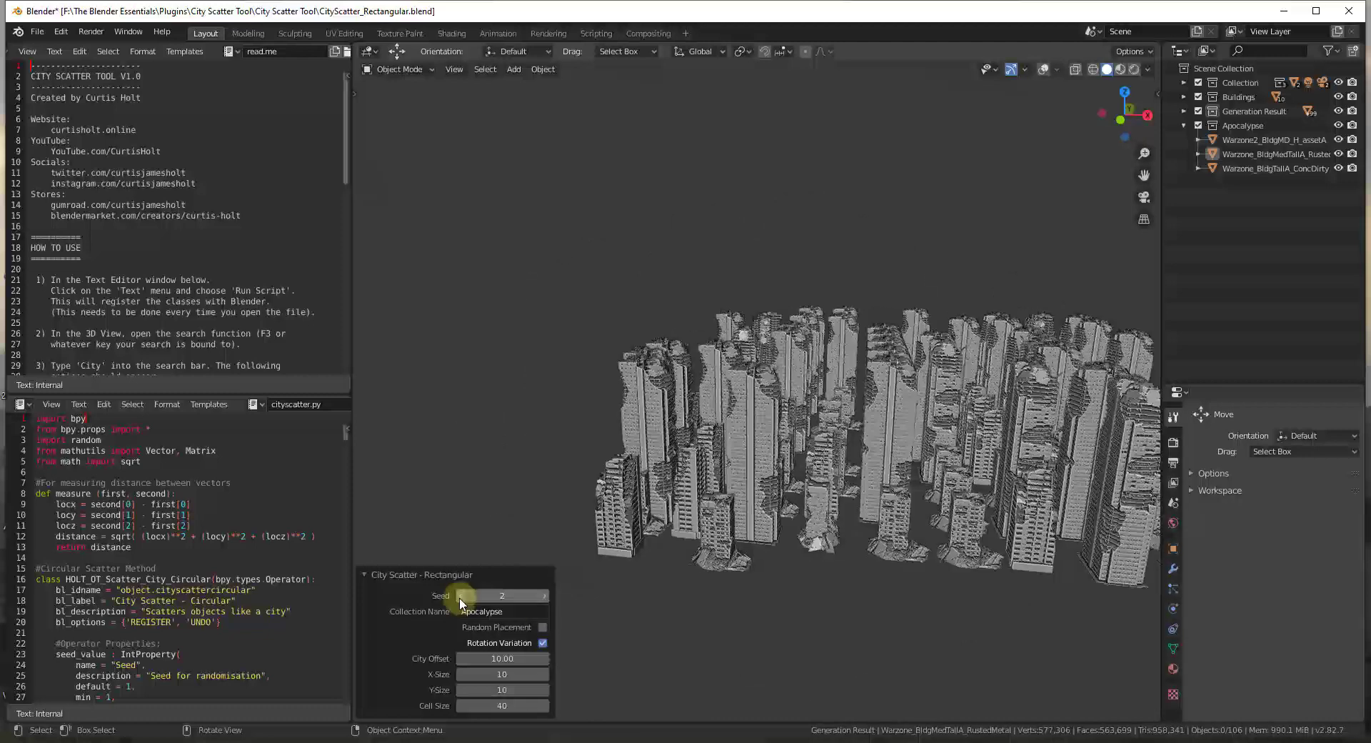
middle_drag(1062, 532, 831, 480)
scroll(857, 492, up, 1)
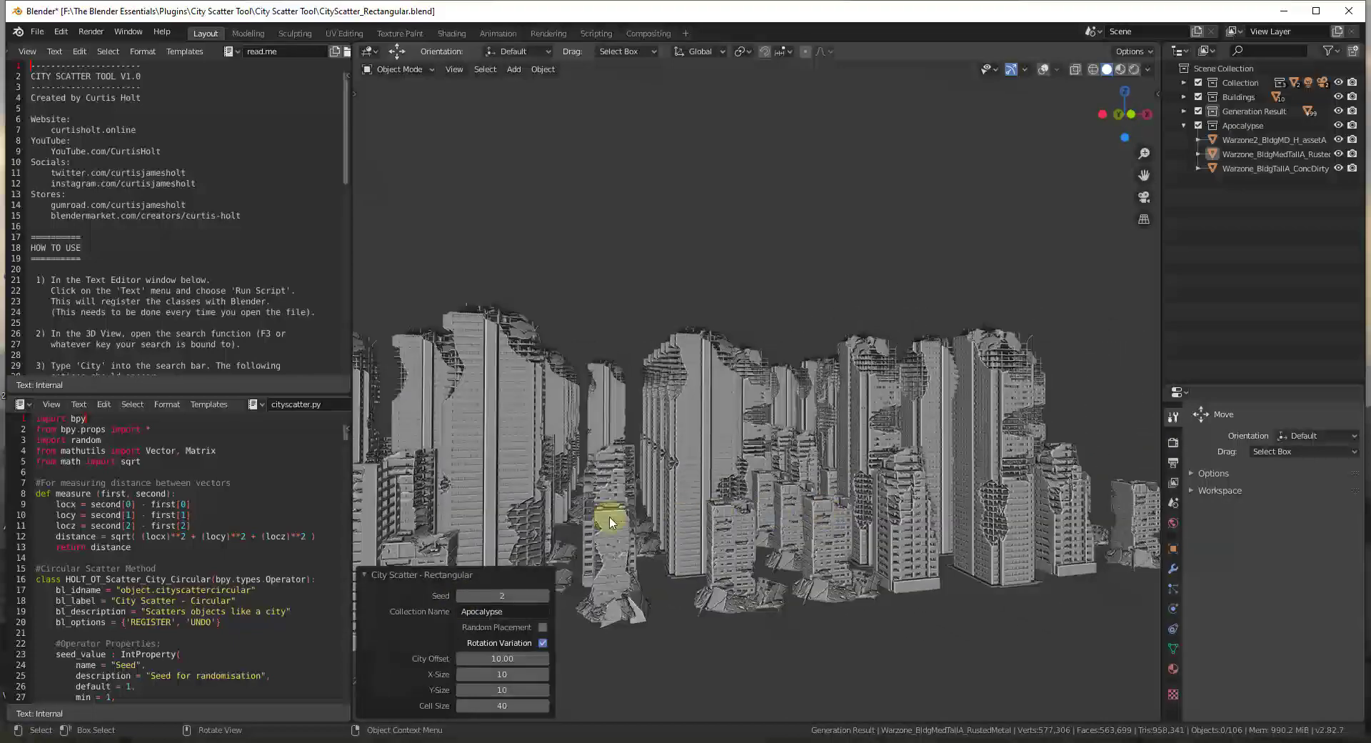
click(460, 595)
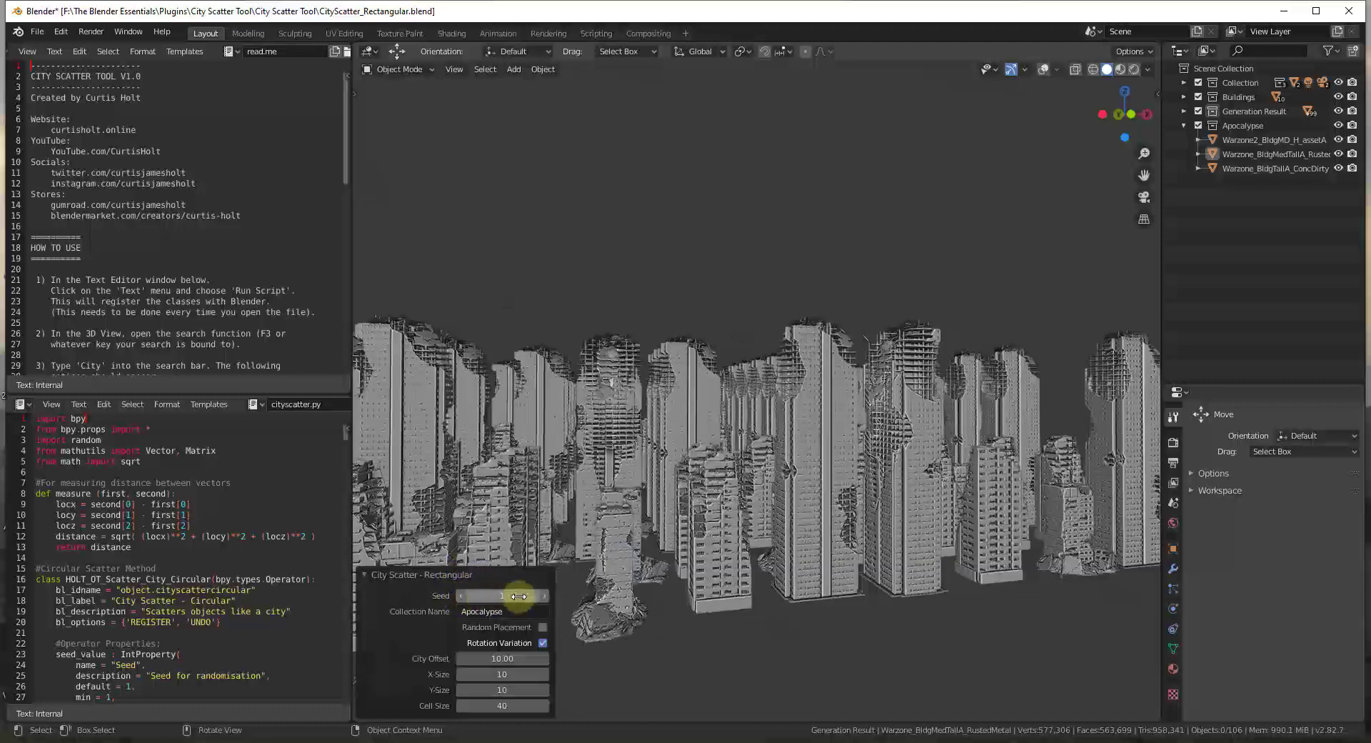
click(544, 595)
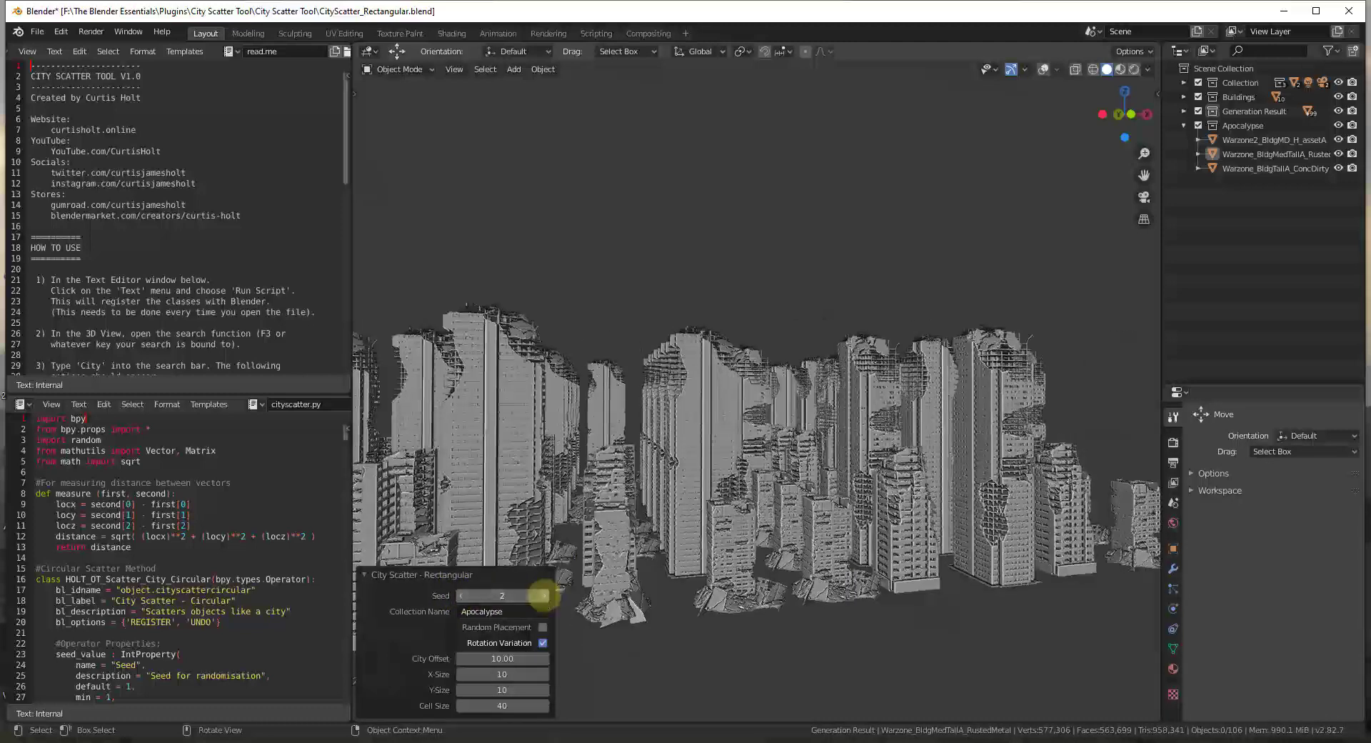
click(544, 595)
click(544, 595)
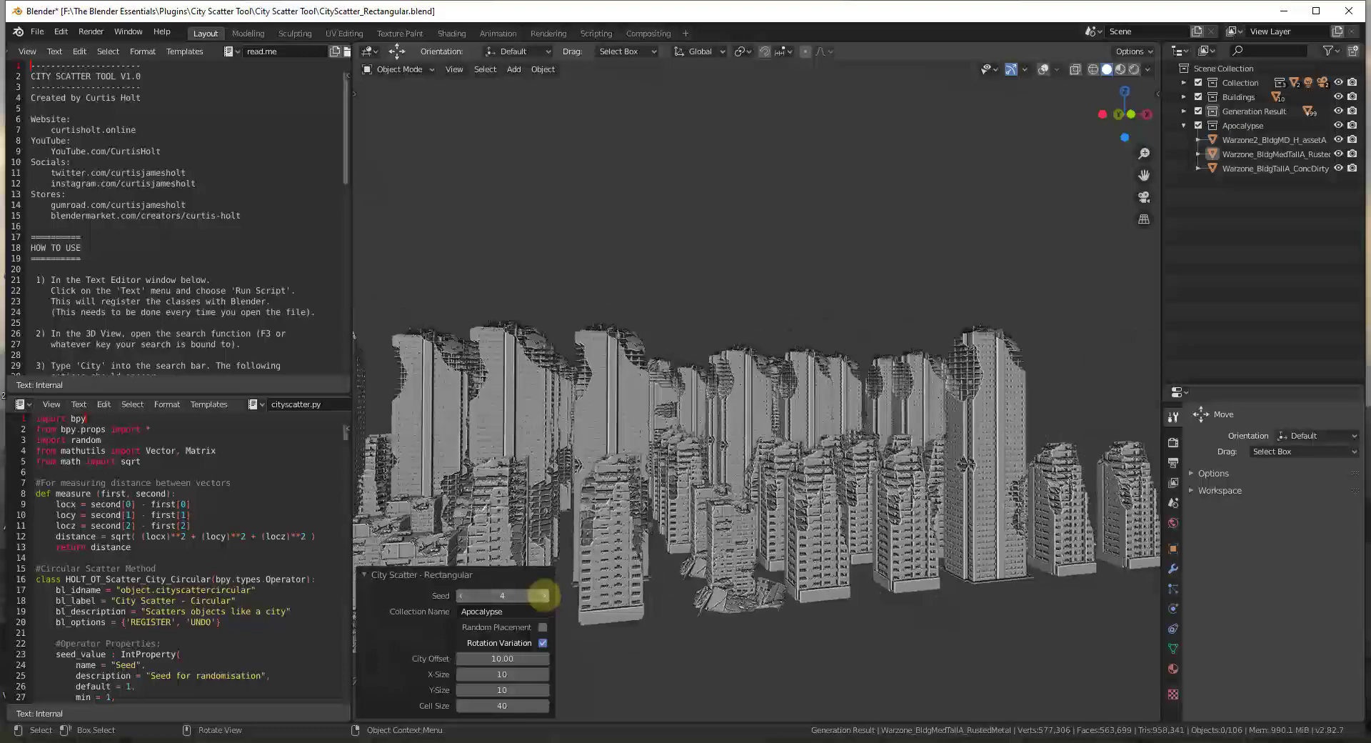
click(544, 595)
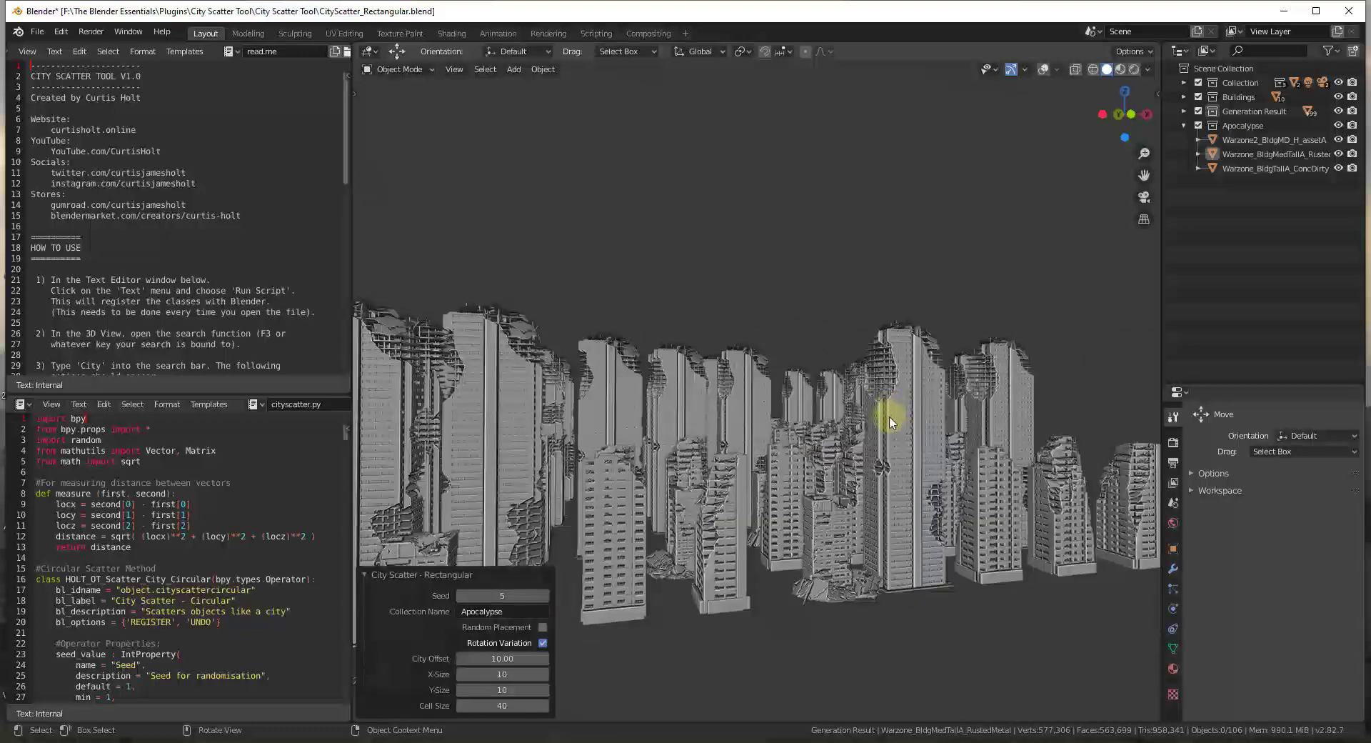
middle_drag(888, 474, 660, 558)
scroll(659, 559, down, 3)
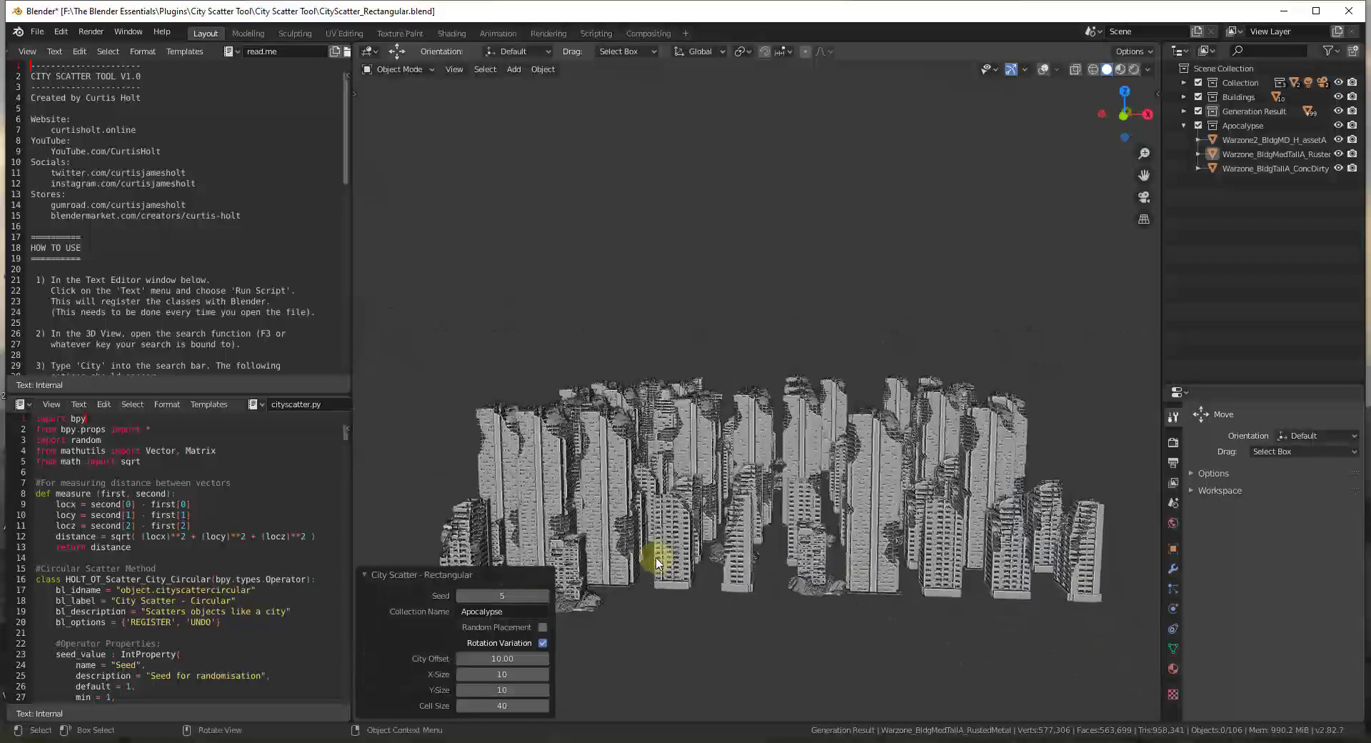
middle_drag(715, 444, 797, 503)
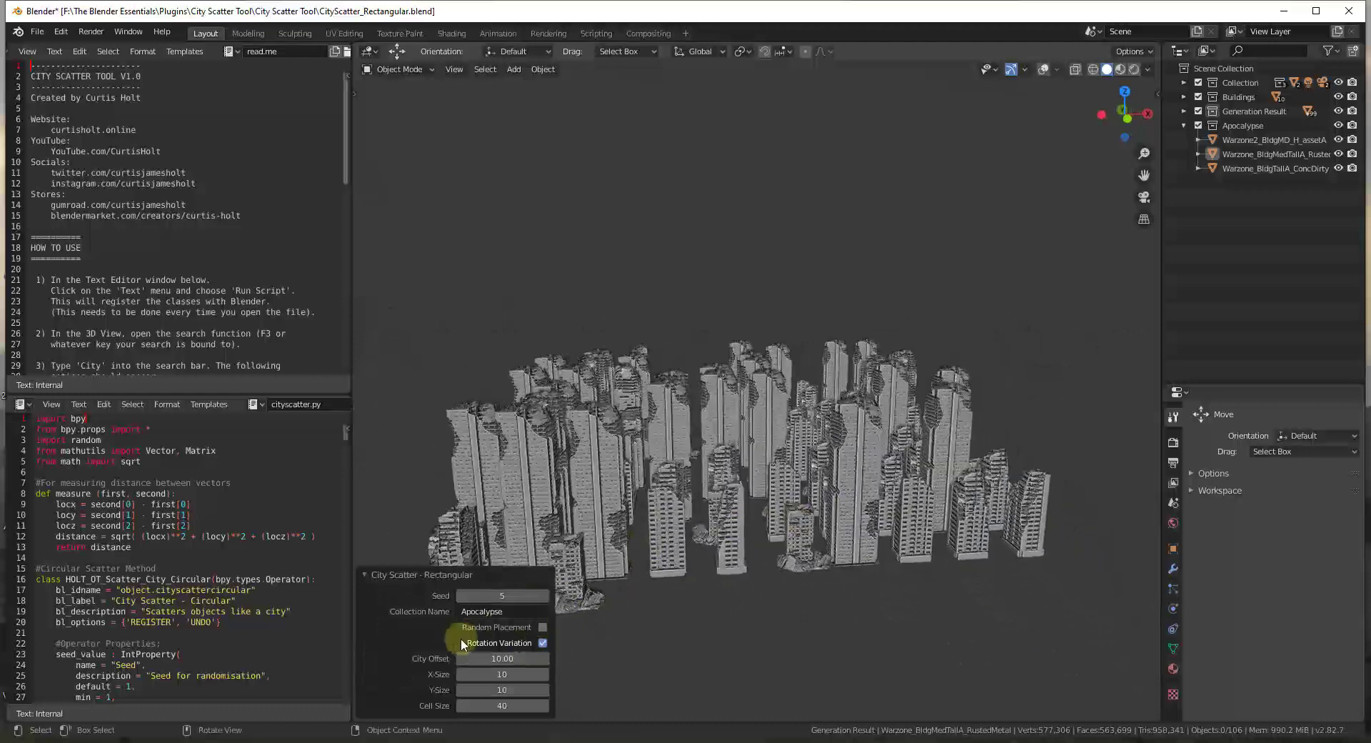
- Set the ruined city's X-Size and Y-Size to 5
click(484, 674)
key(Tab)
key(Return)
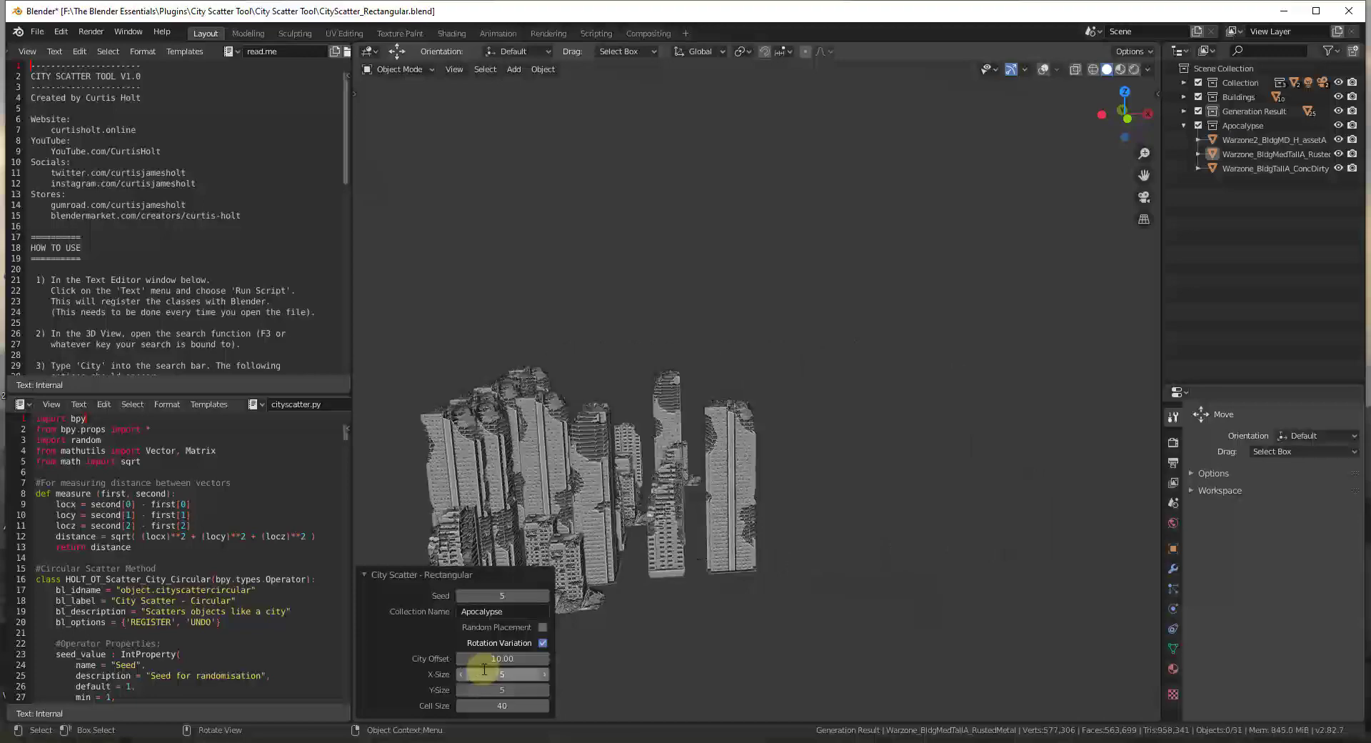
- Turn Random Placement back on for the 5×5 city
middle_drag(581, 553, 618, 489)
scroll(504, 468, up, 4)
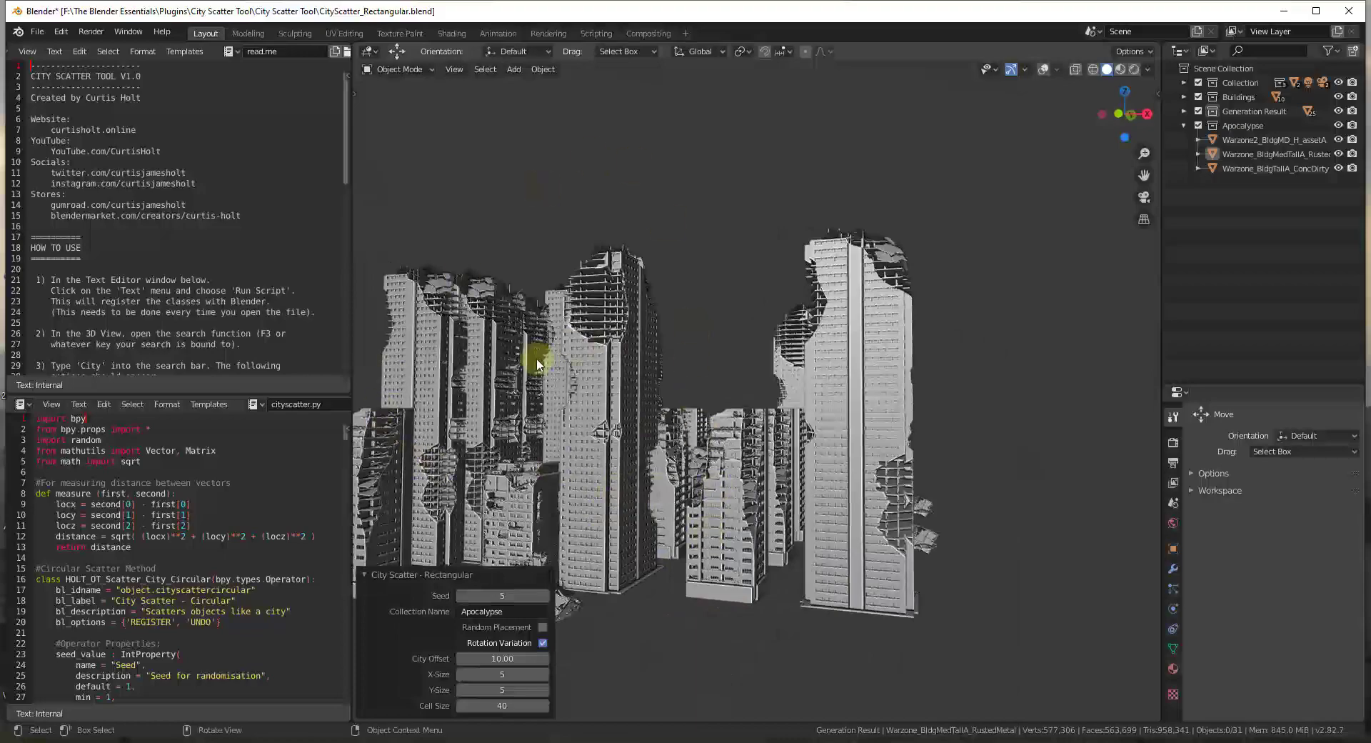
middle_drag(722, 553, 641, 343)
scroll(520, 238, down, 2)
middle_drag(521, 238, 539, 381)
click(541, 627)
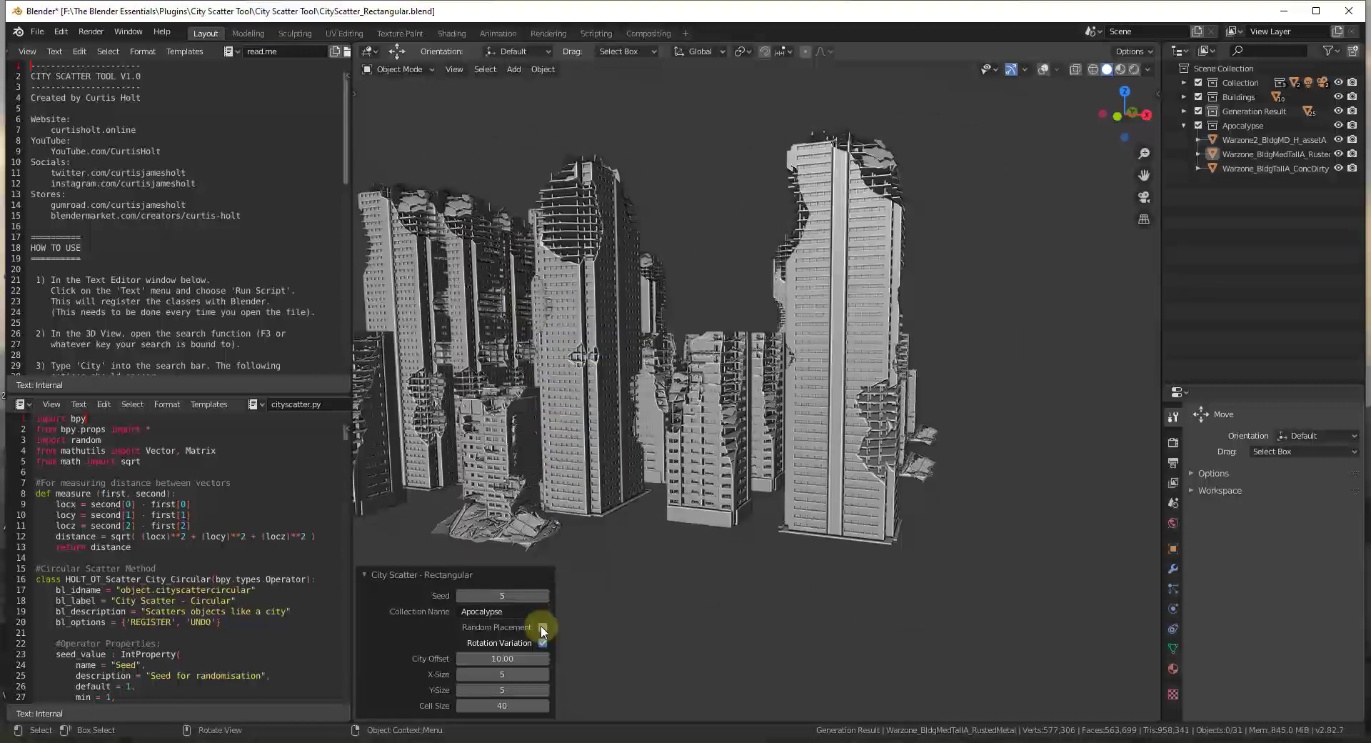
middle_drag(750, 322, 936, 380)
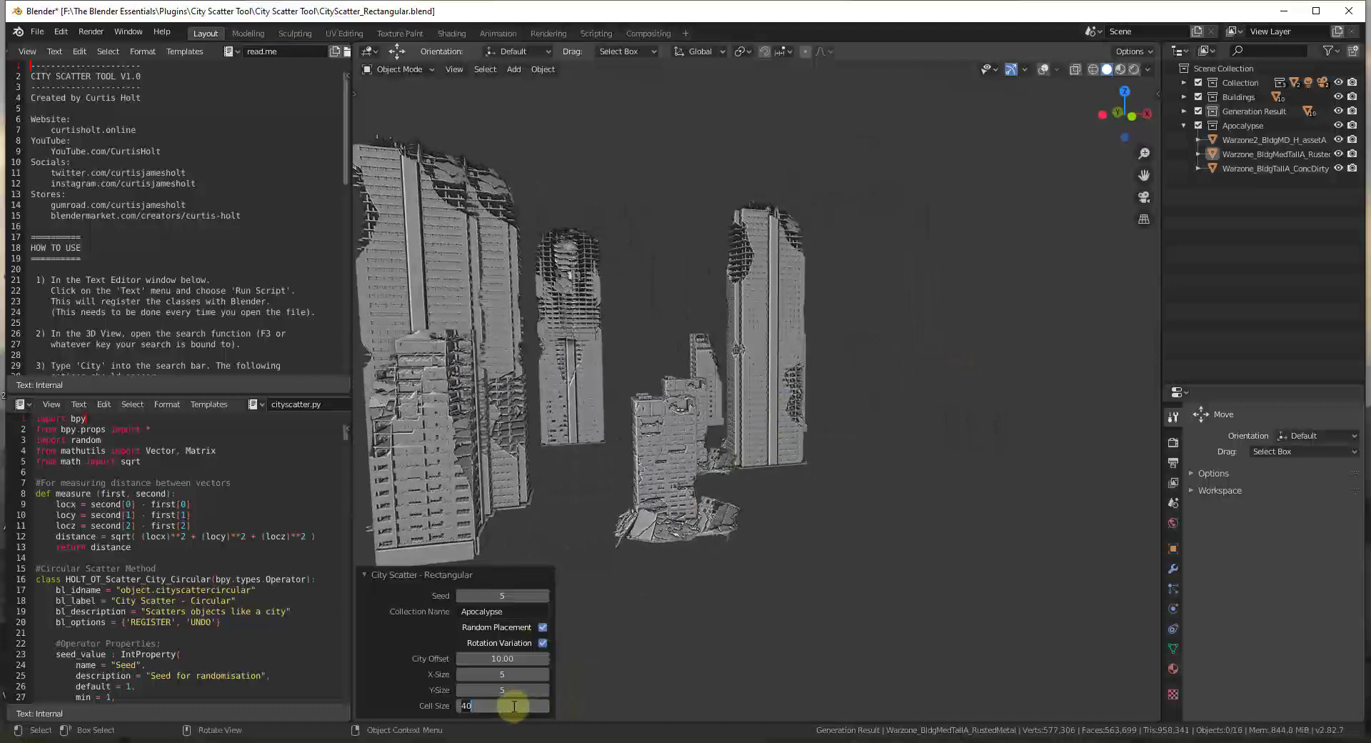
- Set Cell Size to 45, switch Random Placement off, and bring up the file browser
key(Return)
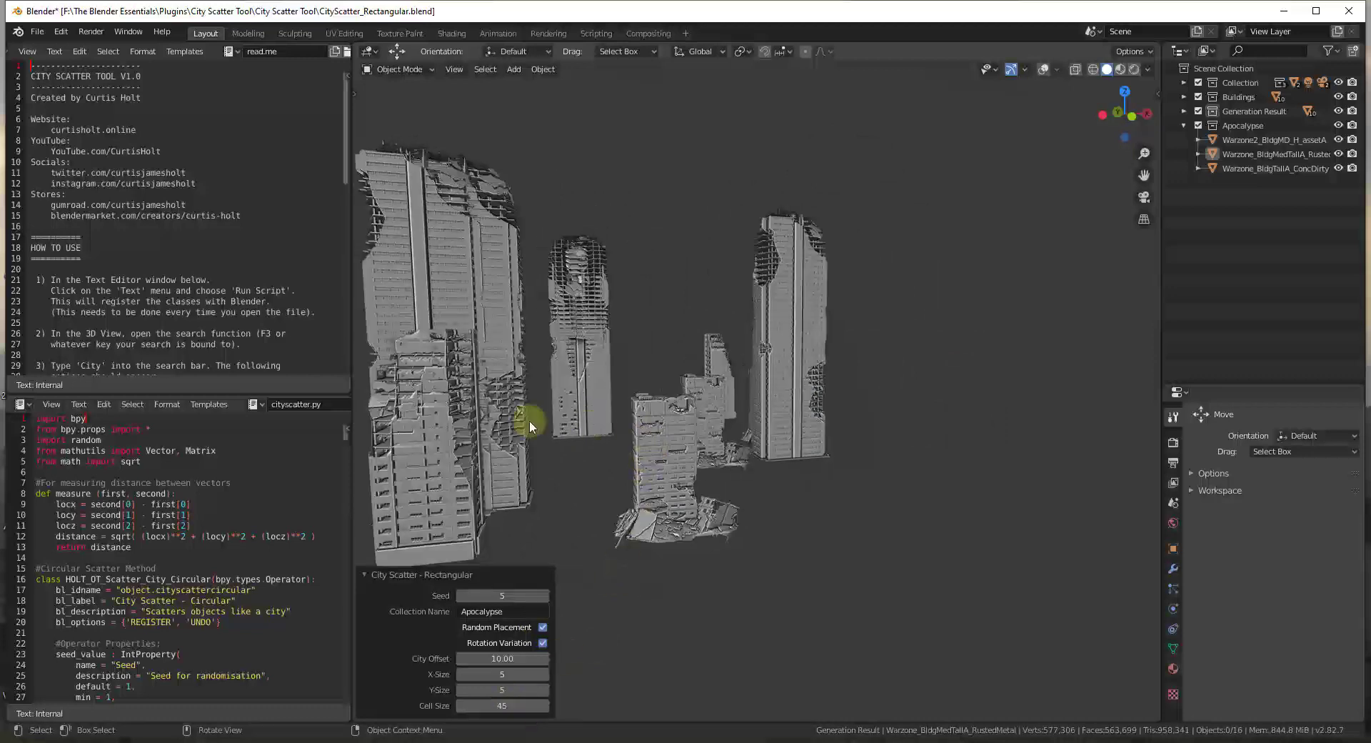
middle_drag(529, 426, 496, 434)
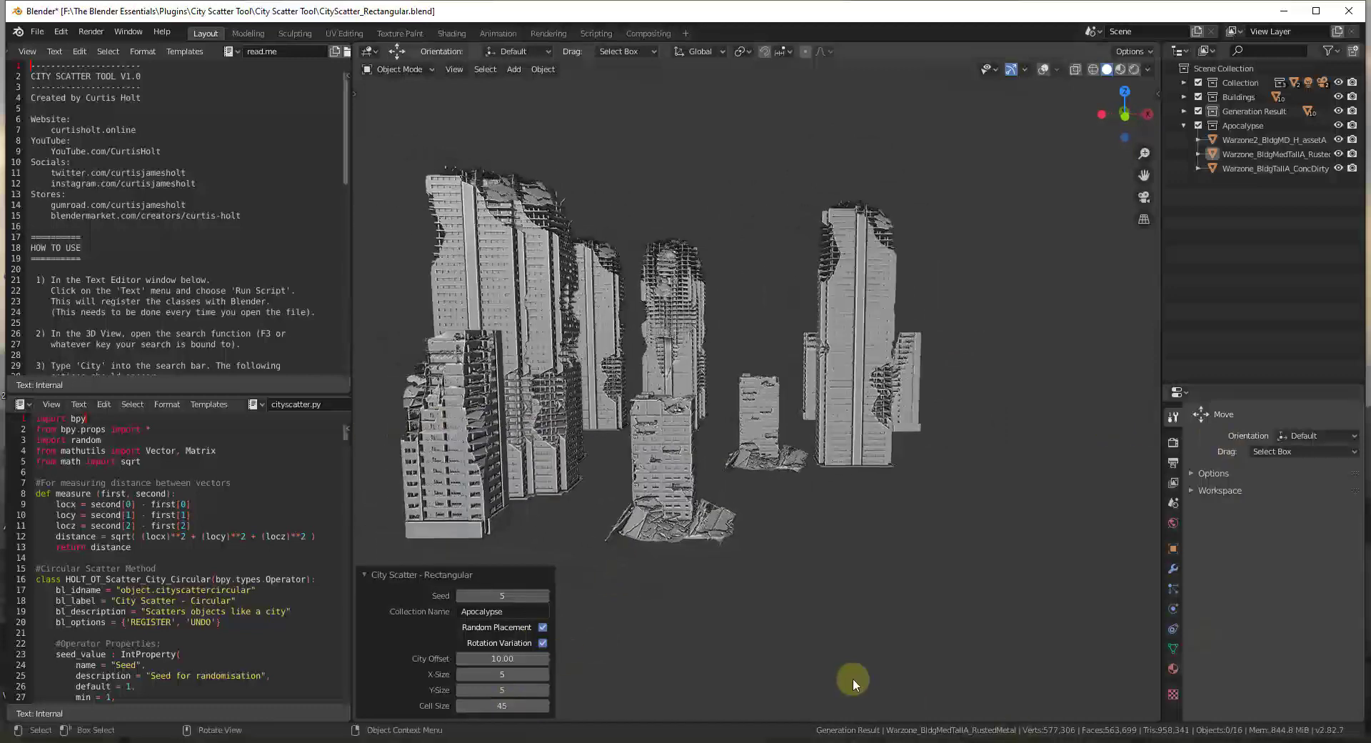
click(542, 628)
middle_drag(923, 543, 696, 556)
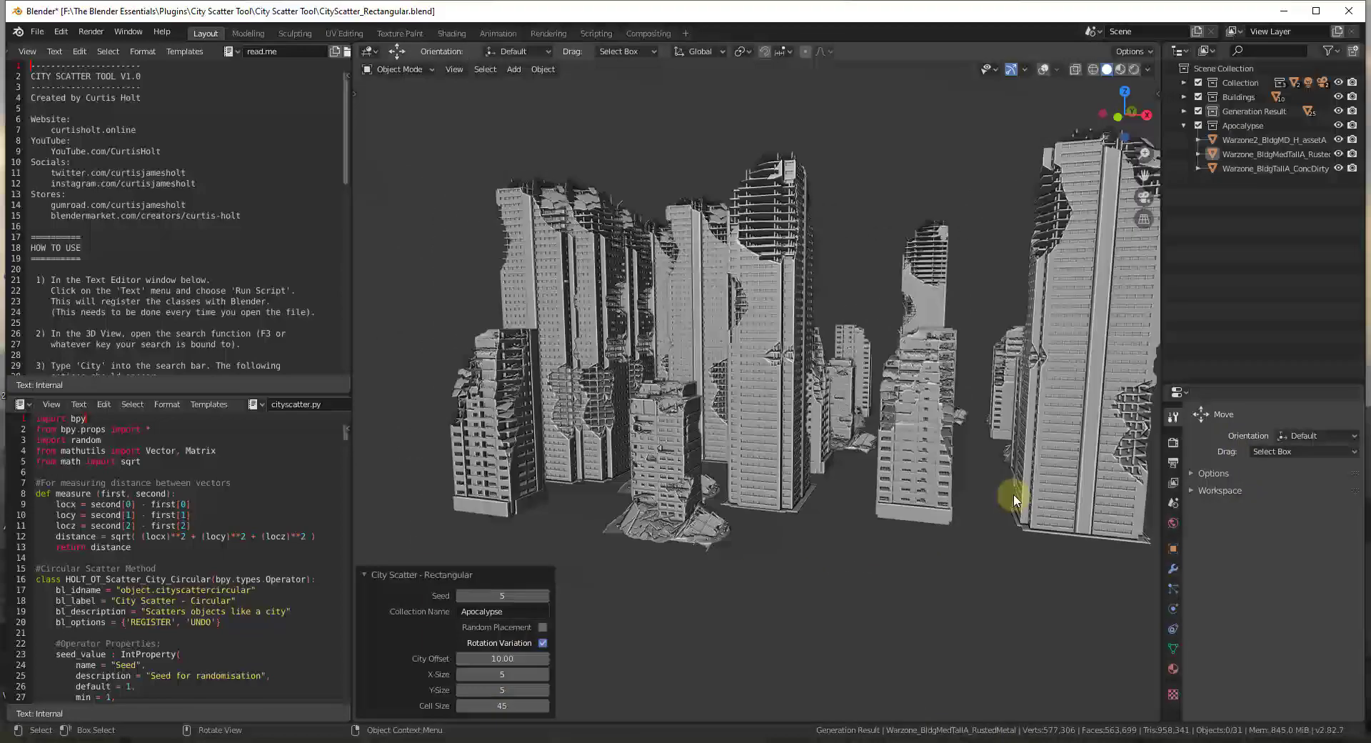
scroll(1013, 494, up, 2)
middle_drag(671, 420, 664, 410)
scroll(715, 415, down, 1)
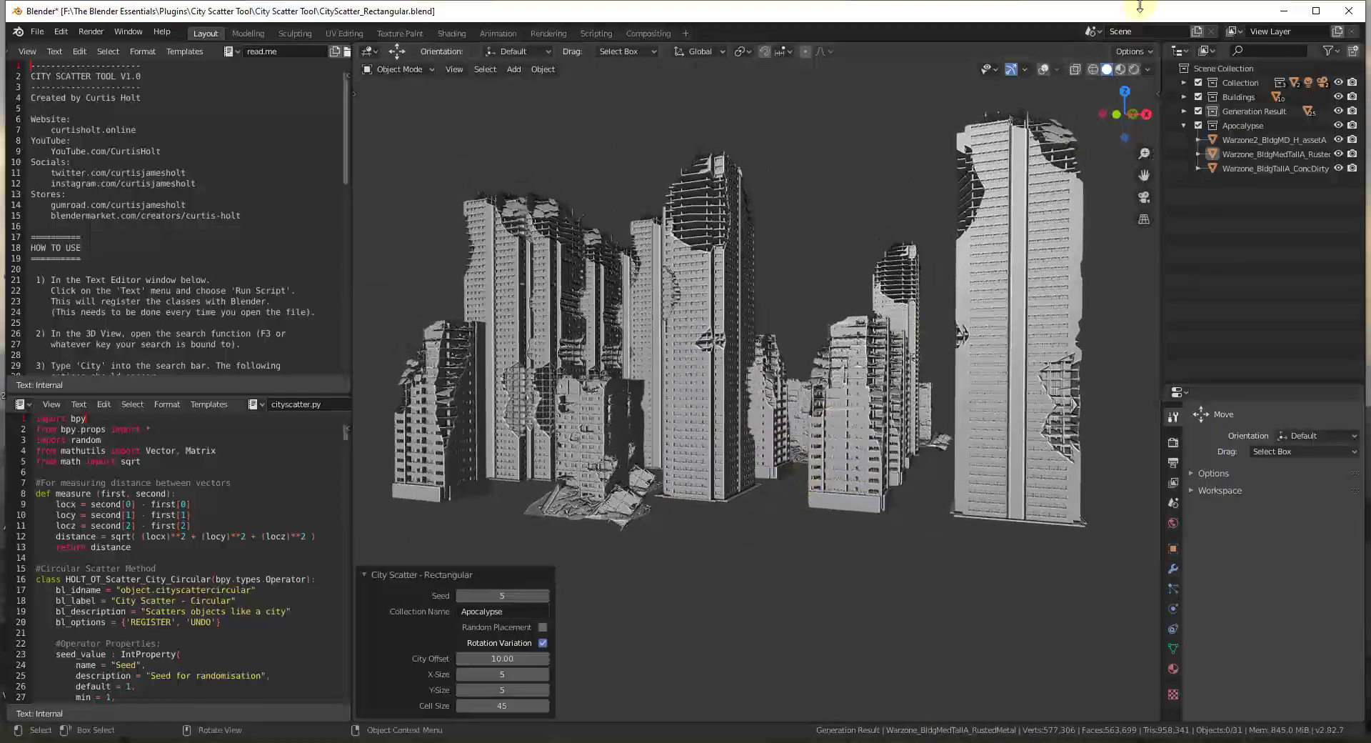
key(ctrl+o)
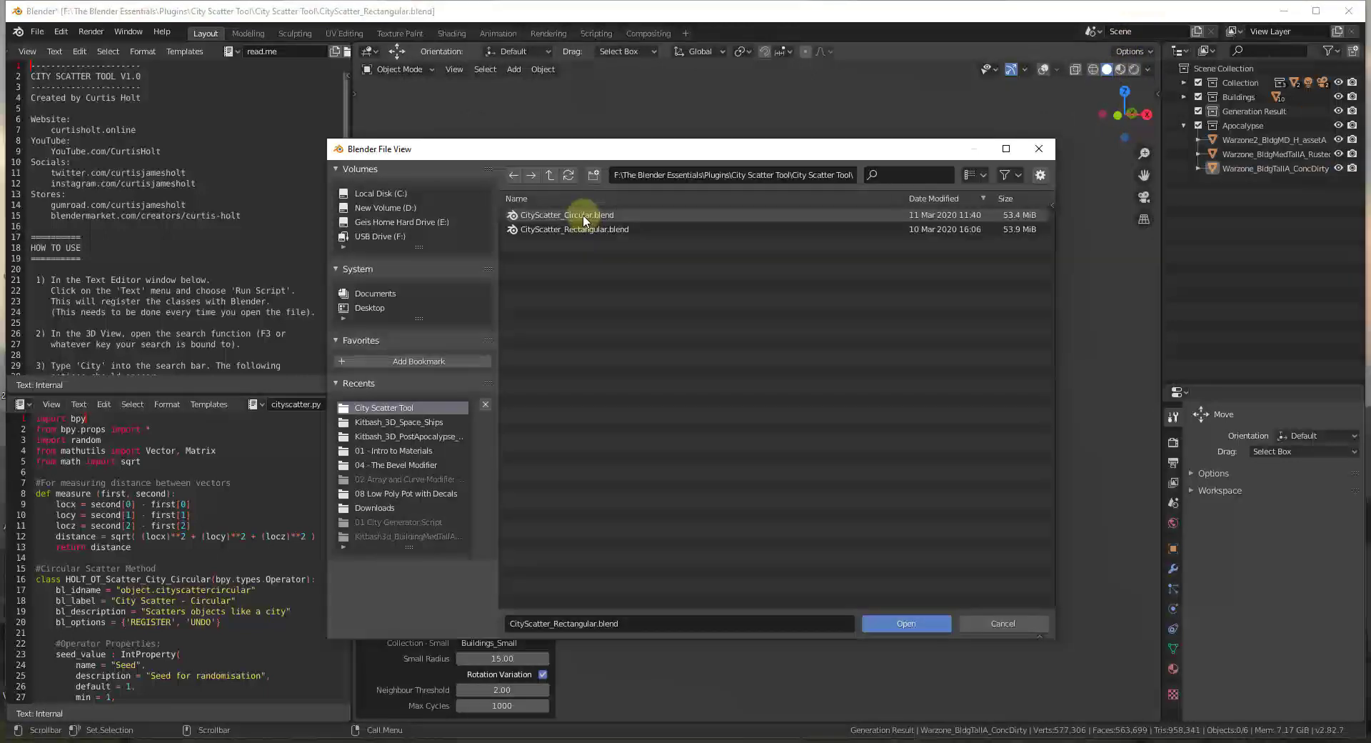
- Open CityScatter_Circular.blend, inspect the circular city, and show the Text menu for cityscatter.py
double_click(584, 215)
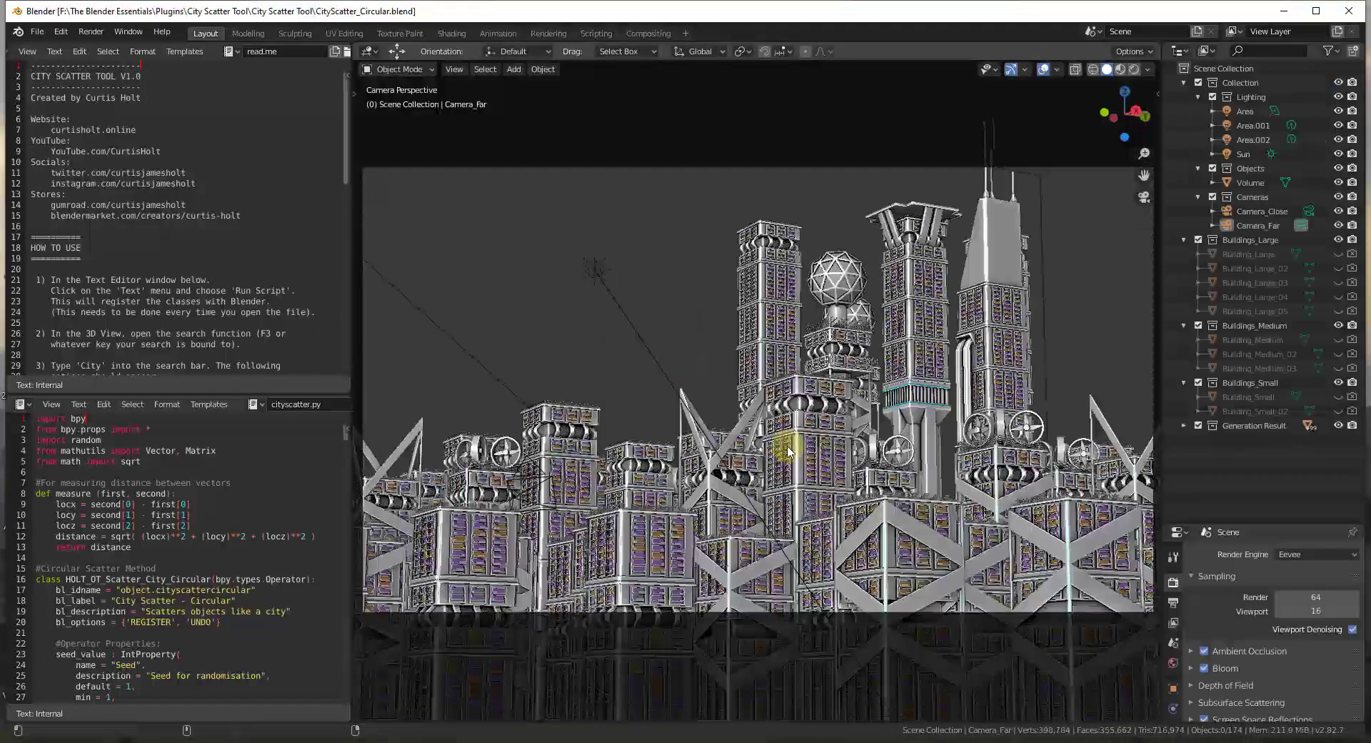
scroll(754, 435, down, 3)
middle_drag(754, 437, 800, 582)
middle_drag(800, 399, 809, 432)
scroll(854, 624, up, 3)
scroll(792, 386, down, 3)
scroll(889, 590, up, 2)
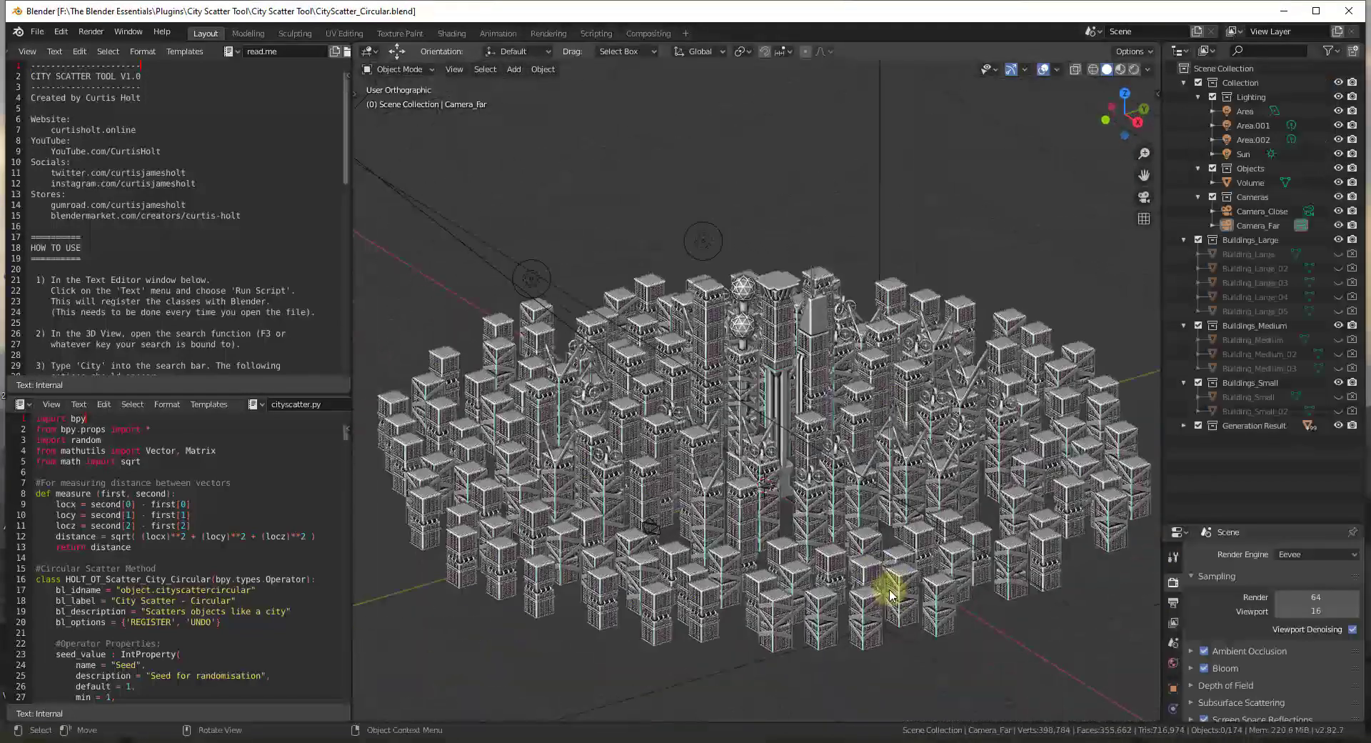
middle_drag(828, 531, 848, 474)
scroll(850, 464, up, 2)
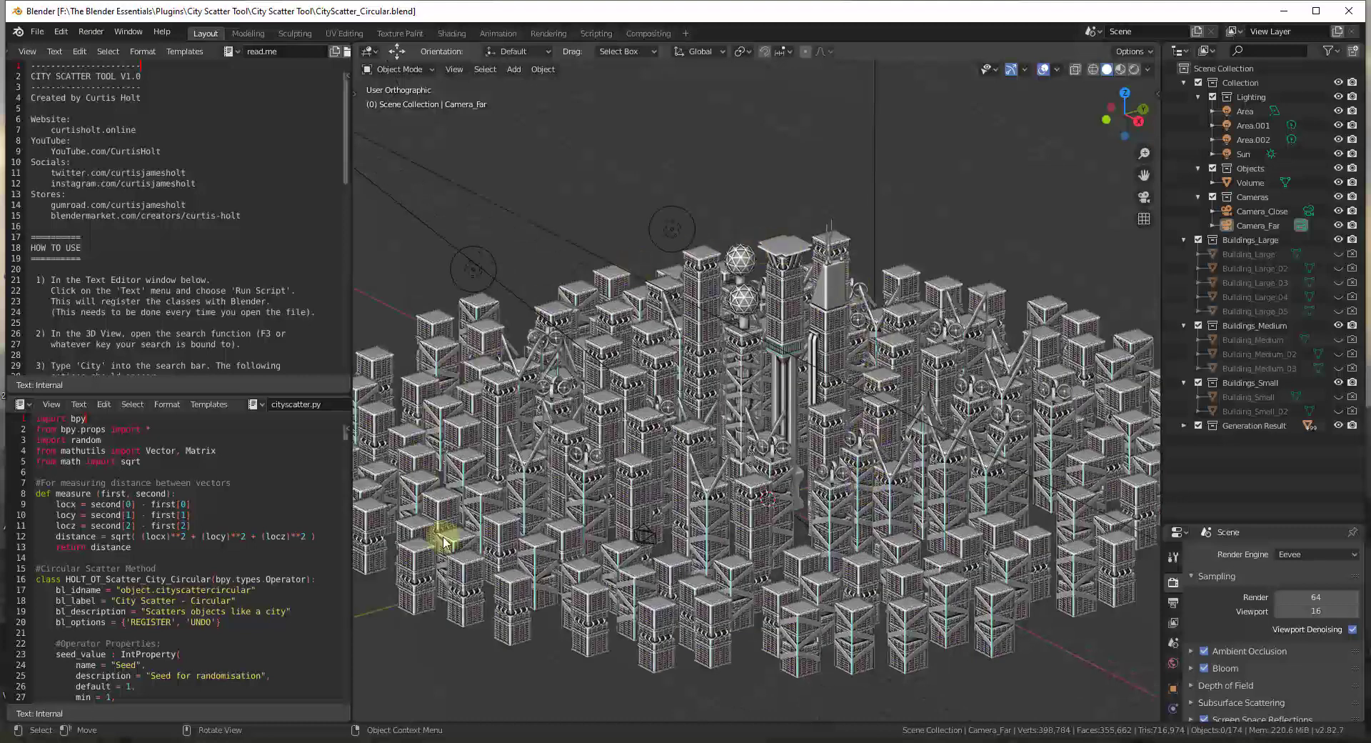
scroll(802, 481, down, 1)
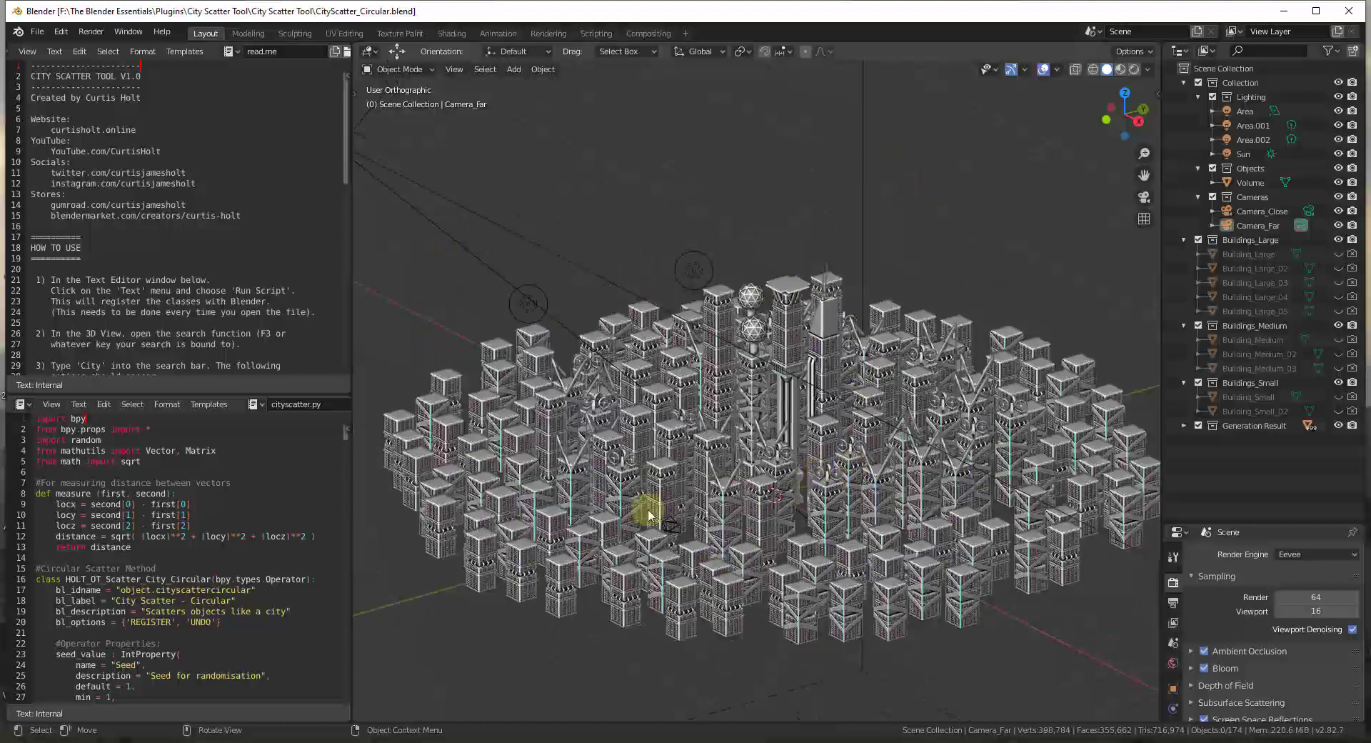
click(73, 408)
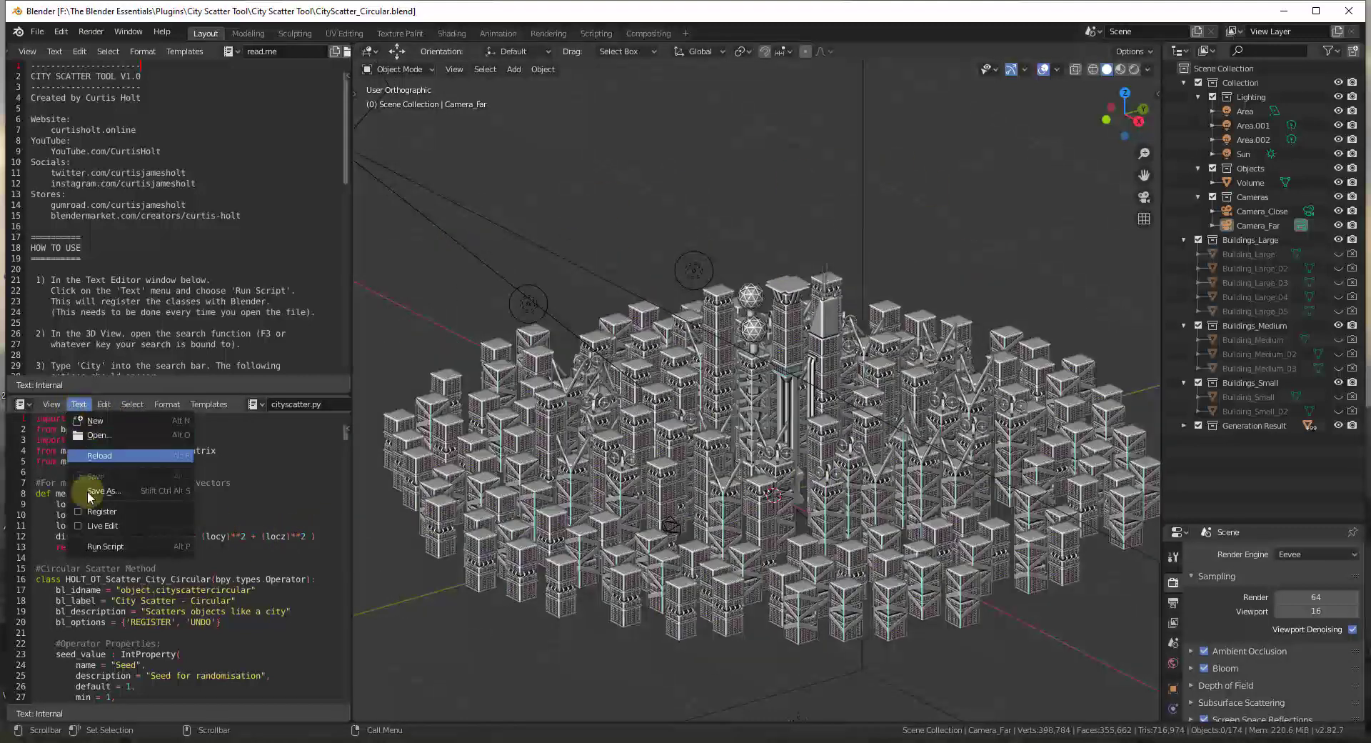
- Run cityscatter.py to register the tool, then bring up the operator search
click(92, 553)
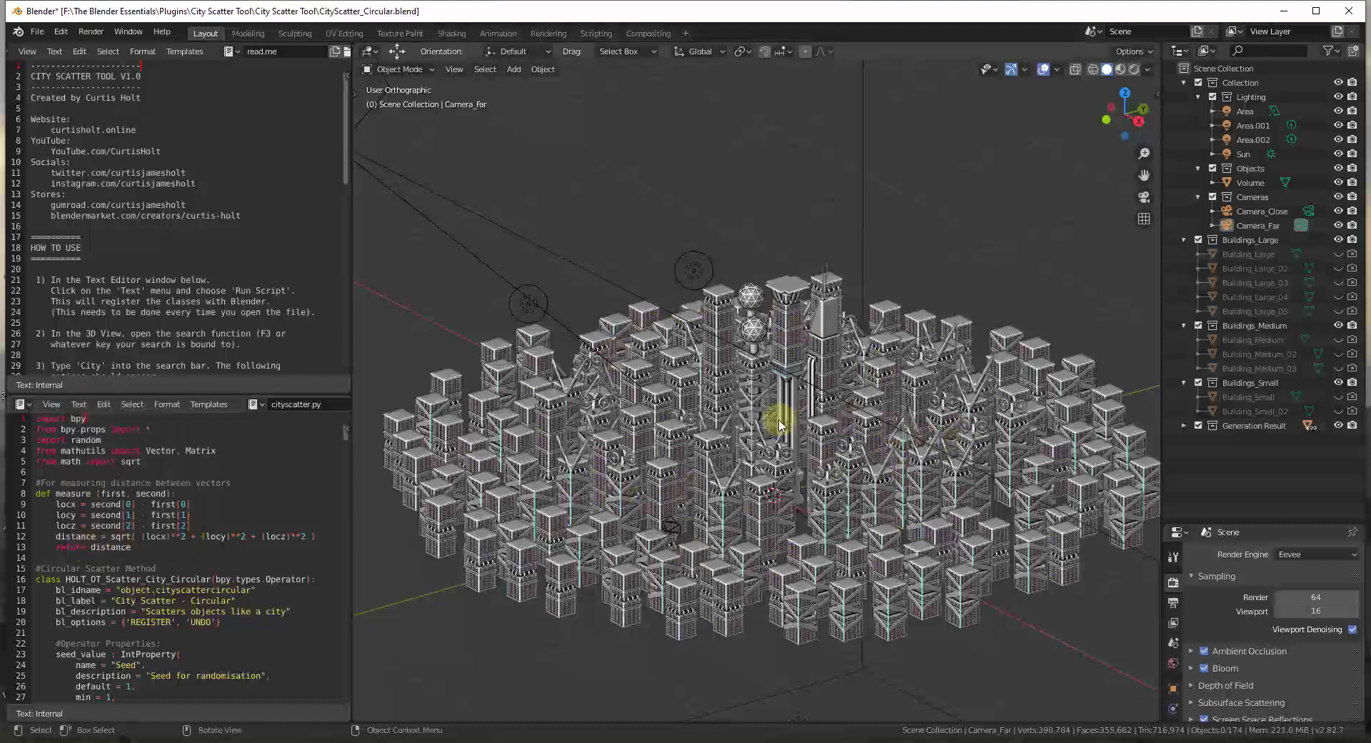
scroll(902, 401, down, 1)
scroll(921, 431, up, 1)
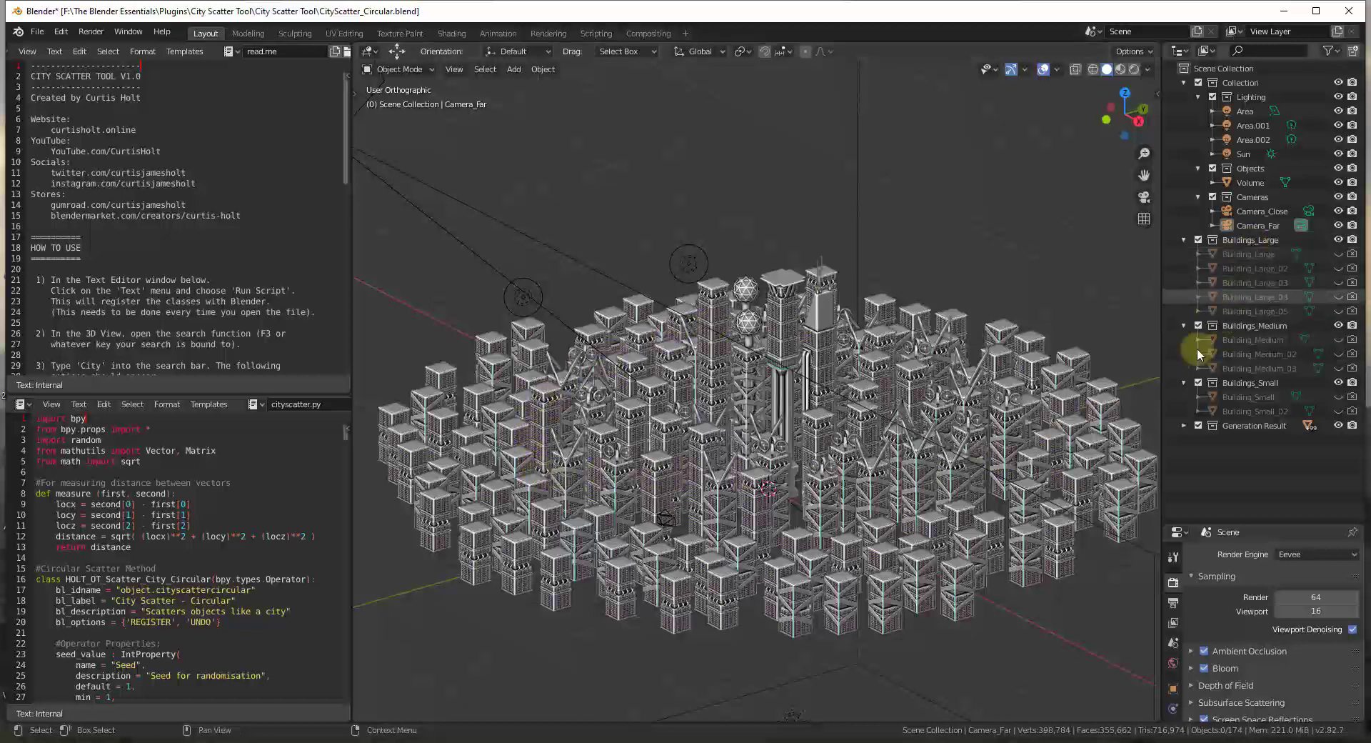
middle_drag(857, 439, 923, 478)
key(F3)
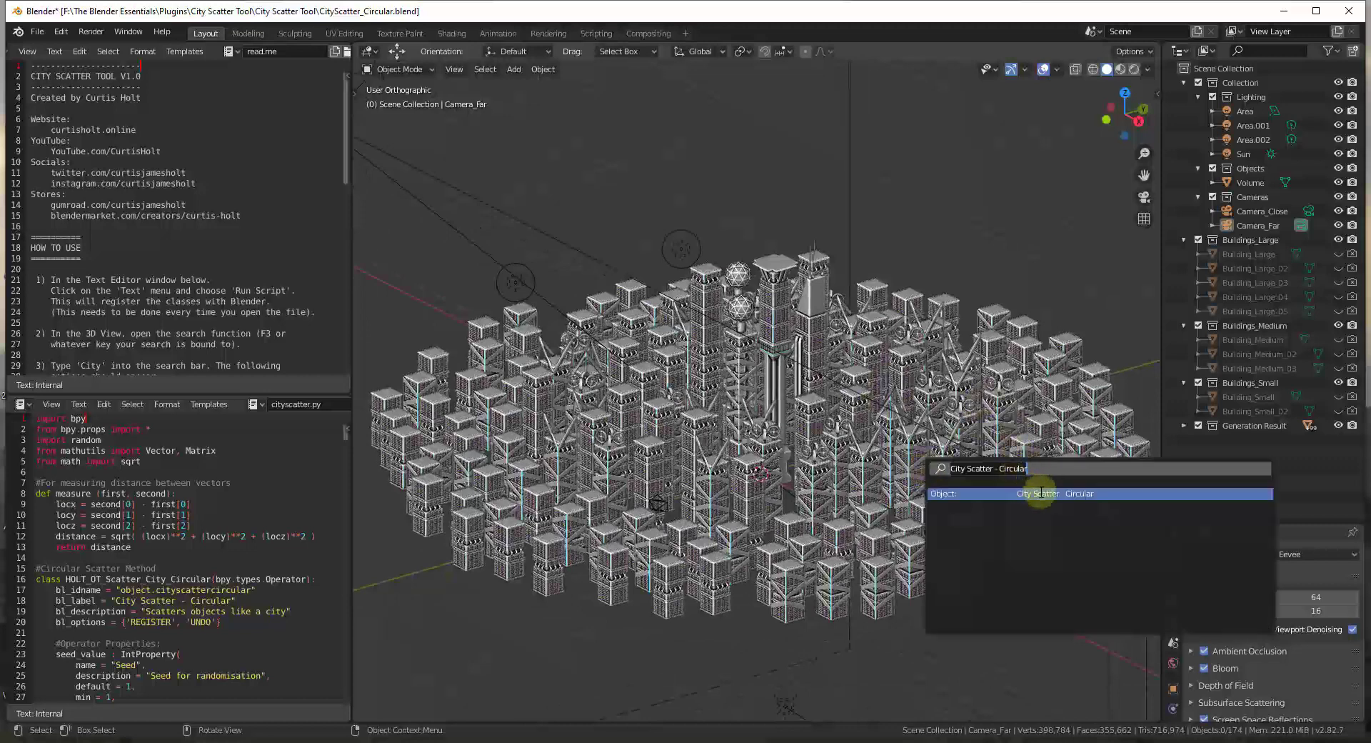
- Search 'cit' and run City Scatter - Circular: seed 1, radius 20, 200 buildings
text(city)
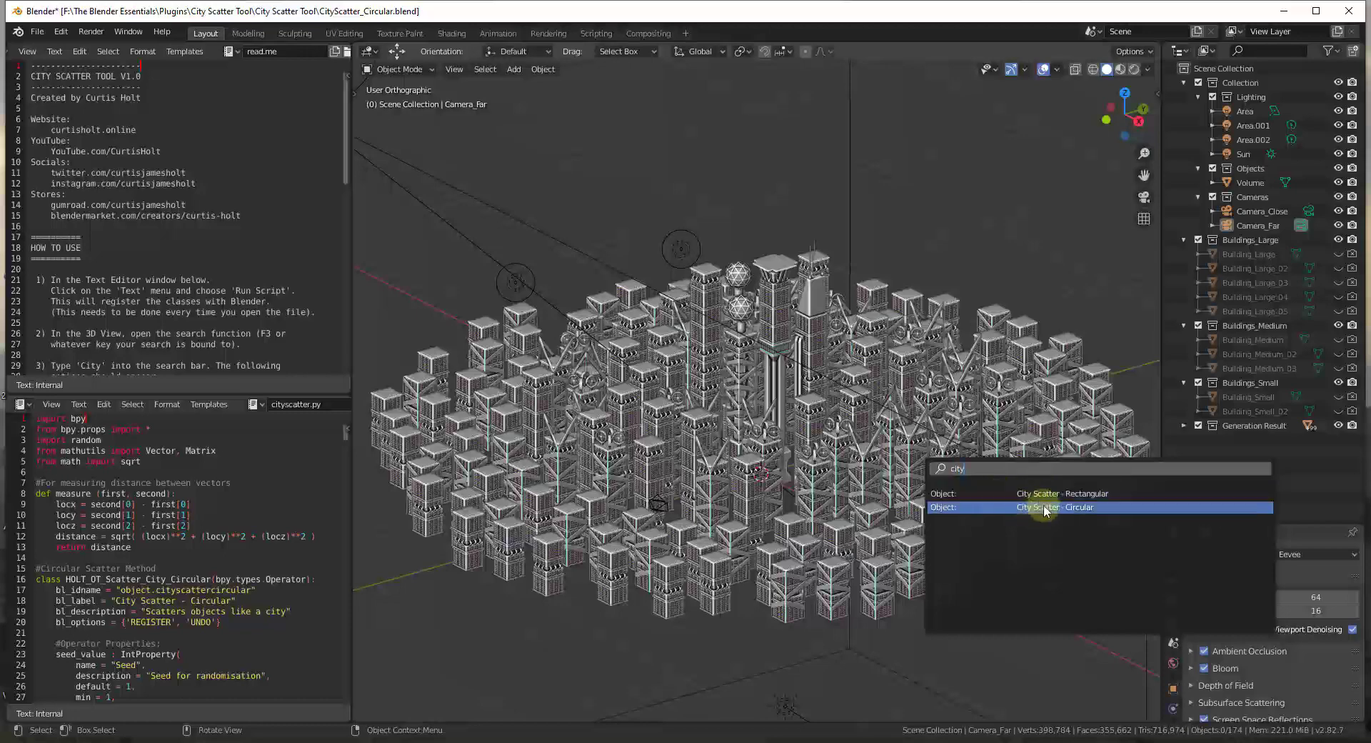
click(1044, 509)
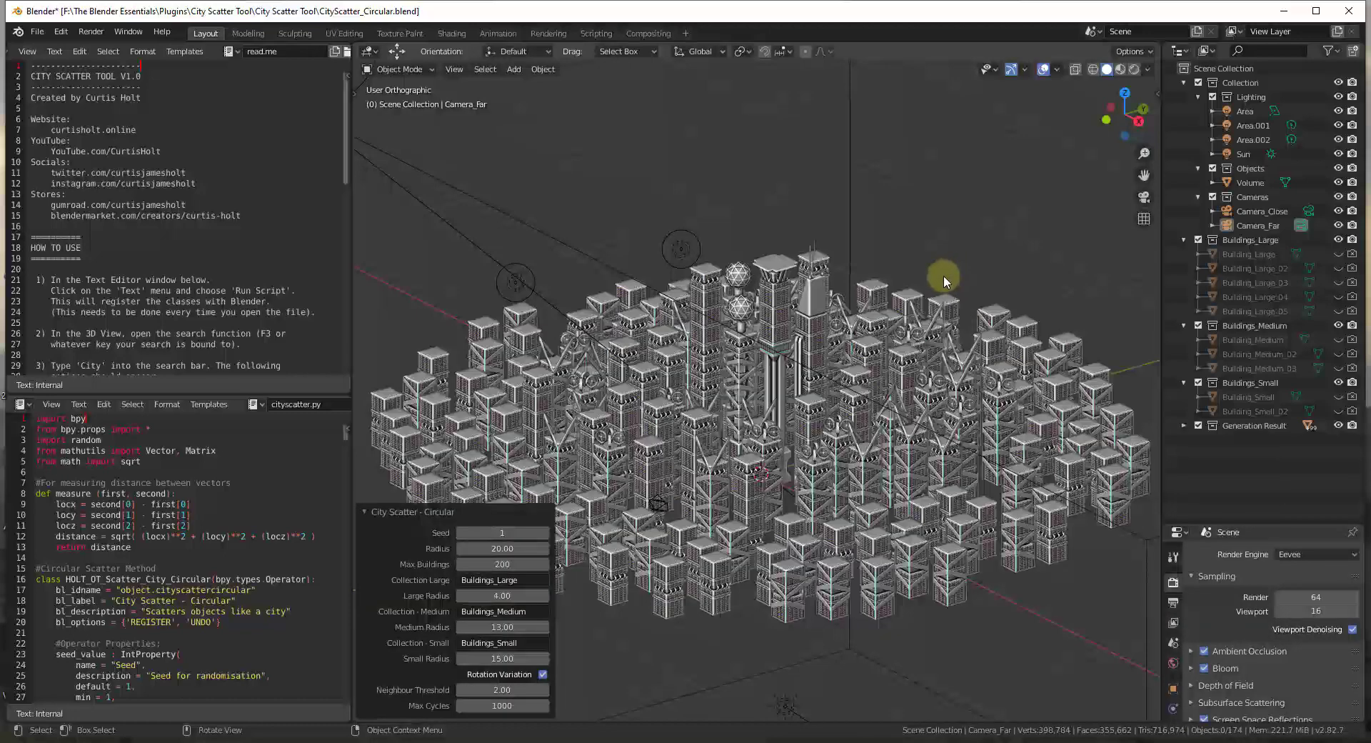
middle_drag(944, 275, 901, 352)
scroll(902, 351, up, 1)
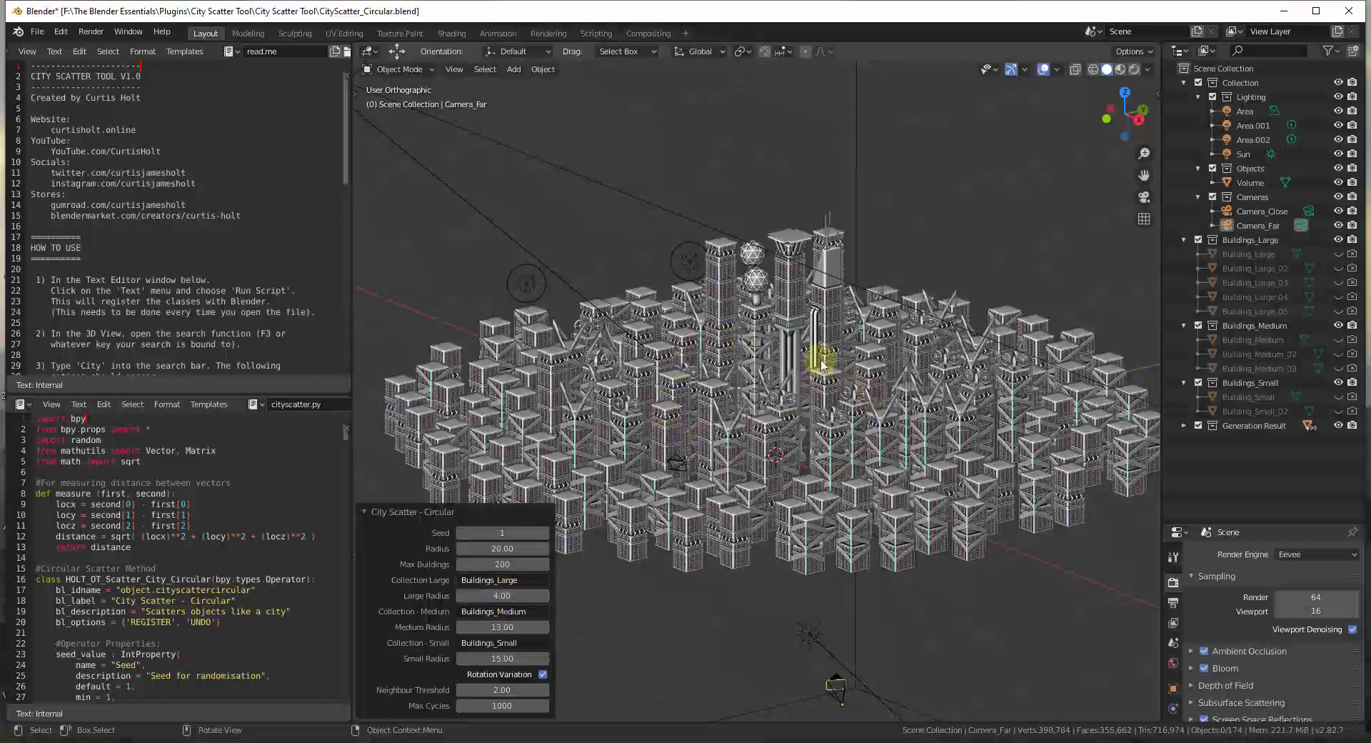
scroll(893, 383, down, 2)
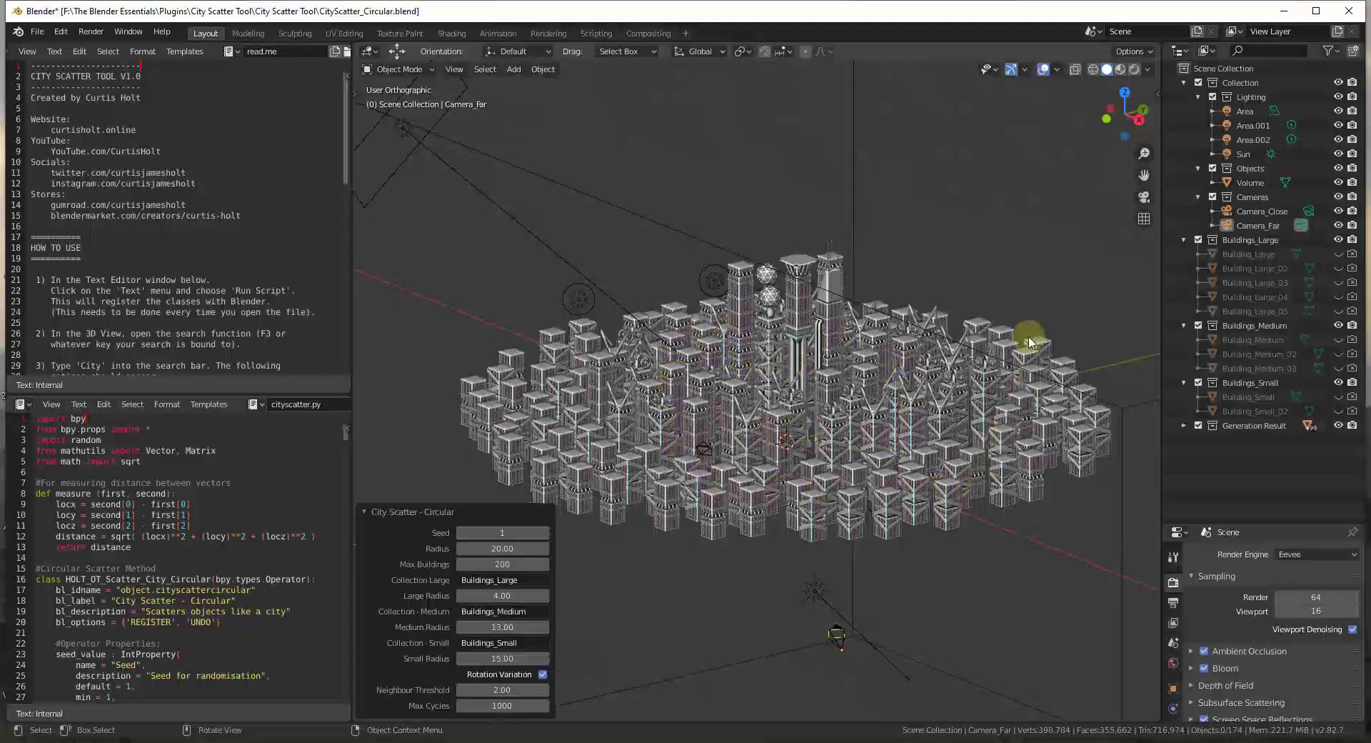
- Set the circular city's Large Radius to 10 and view the wider tower core
click(543, 594)
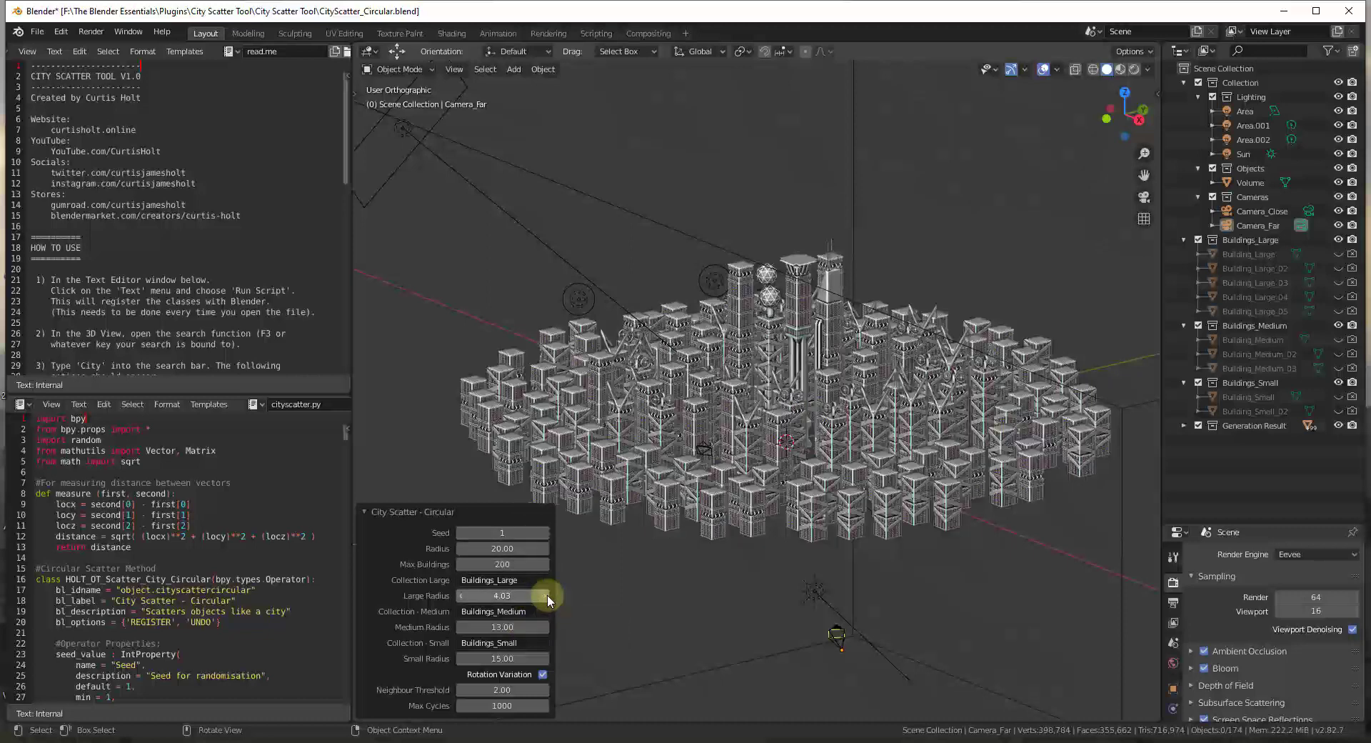
click(547, 594)
click(531, 595)
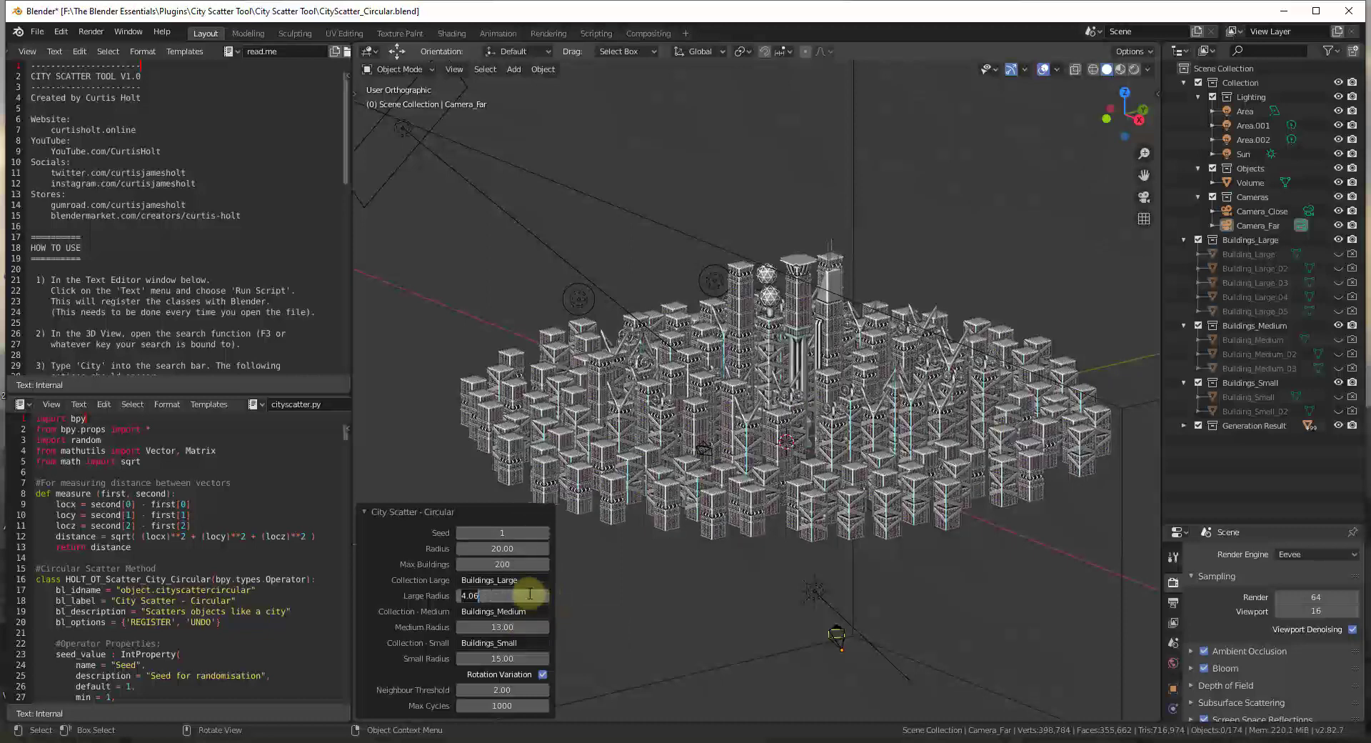
key(Return)
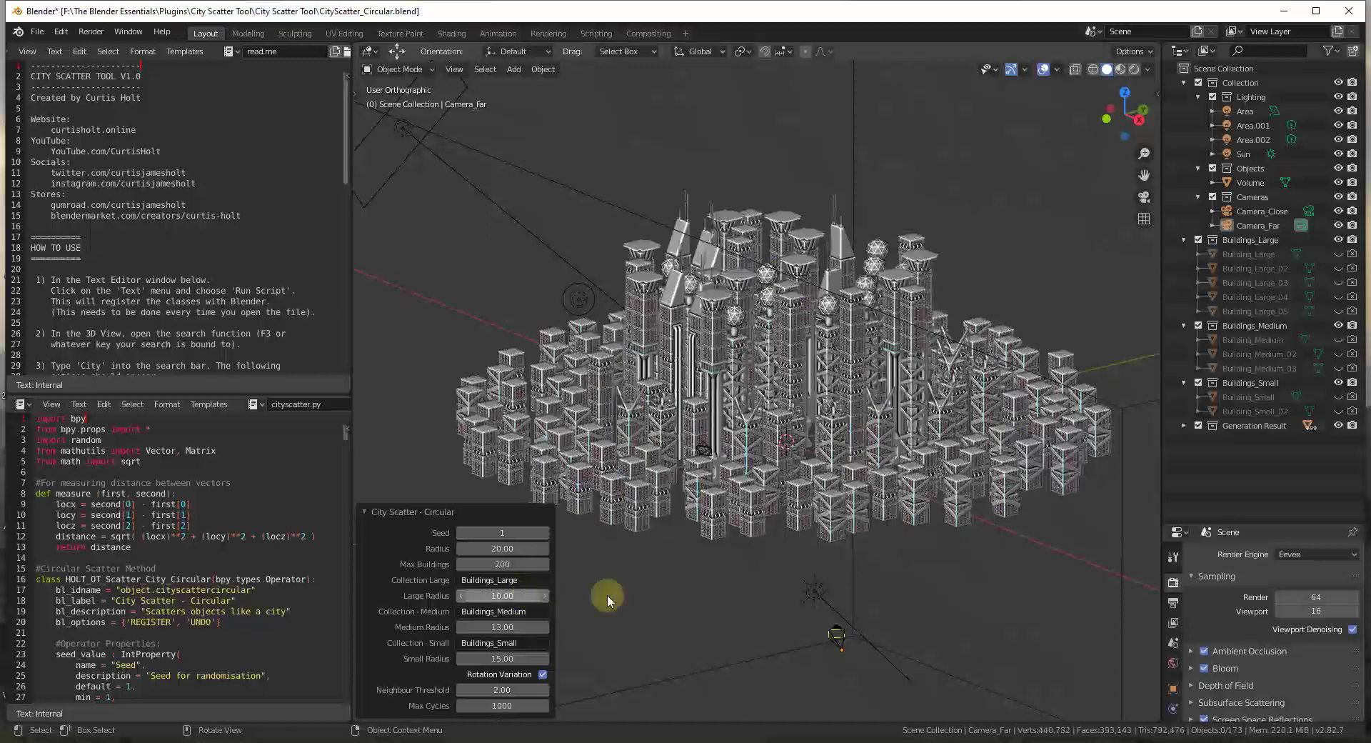
middle_drag(746, 412, 770, 325)
scroll(772, 300, up, 1)
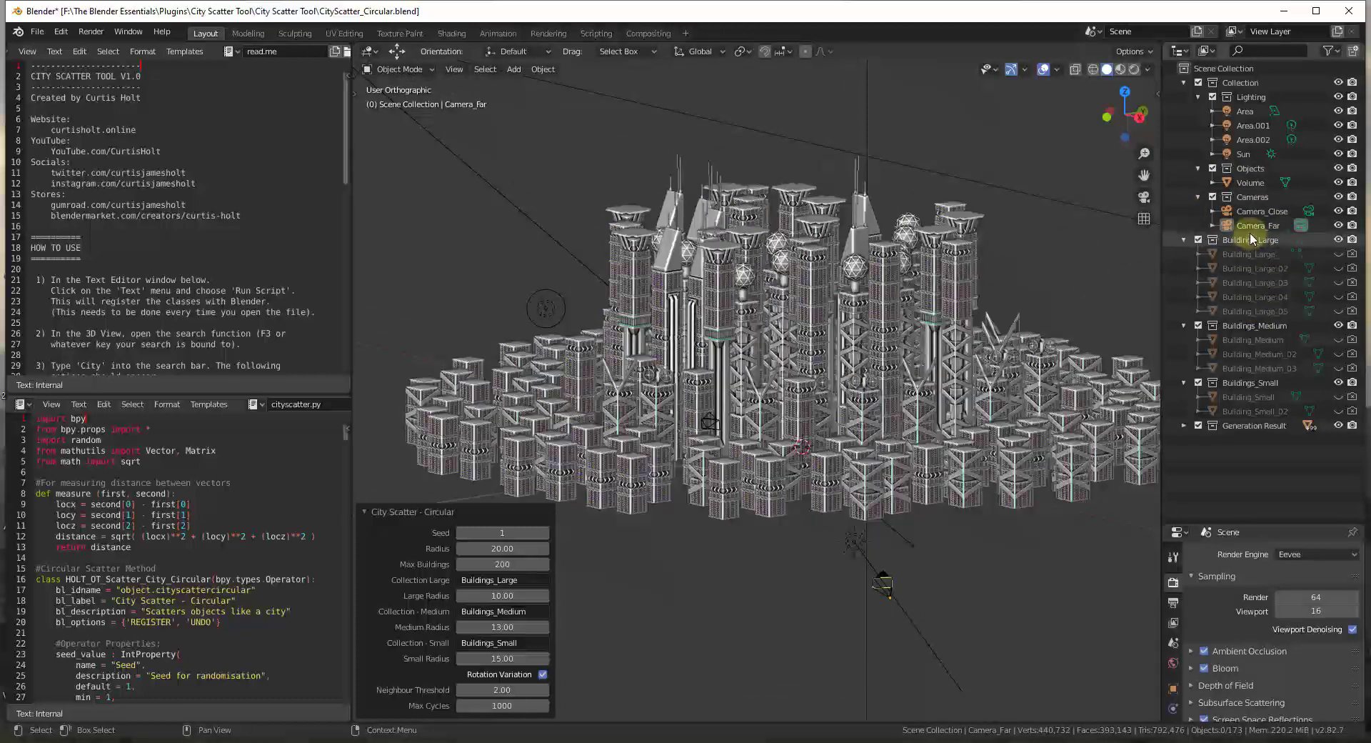
- Zoom and orbit around the regenerated city to view it from above and below
scroll(816, 330, up, 2)
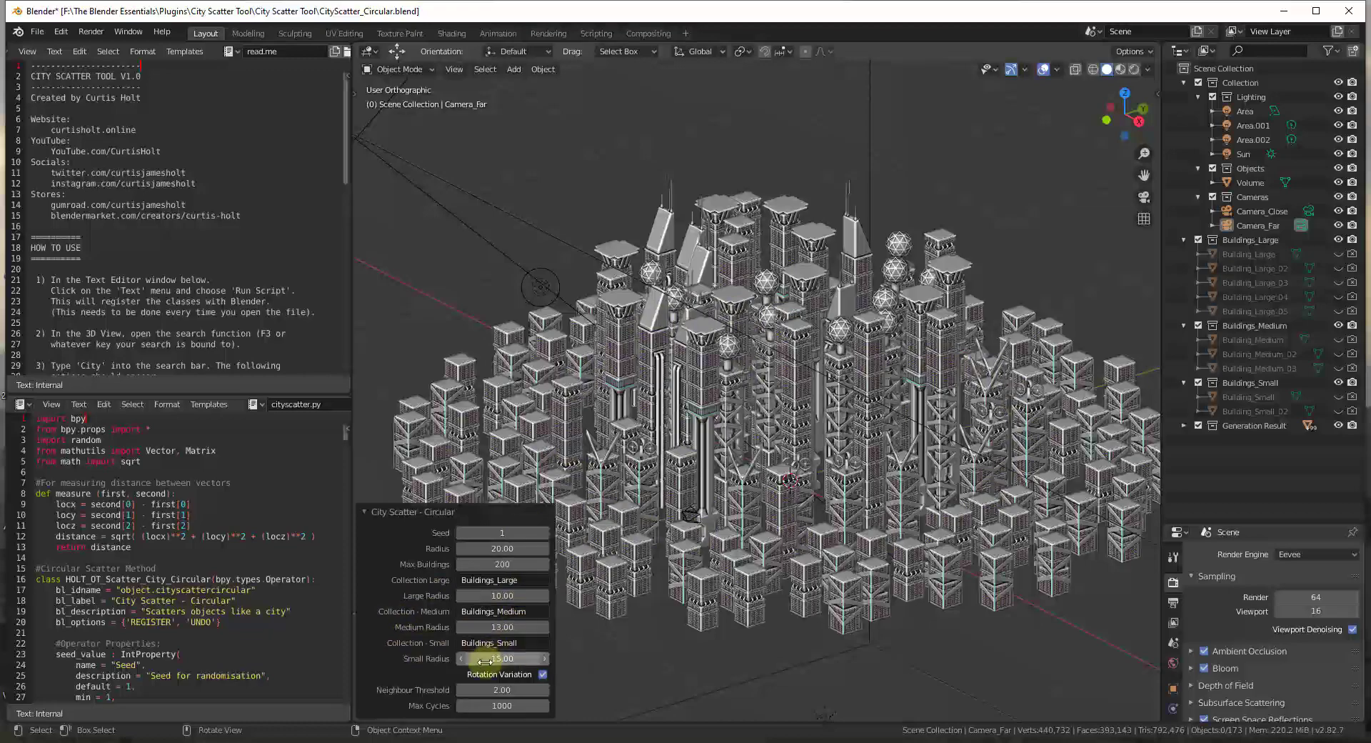
middle_drag(817, 406, 897, 285)
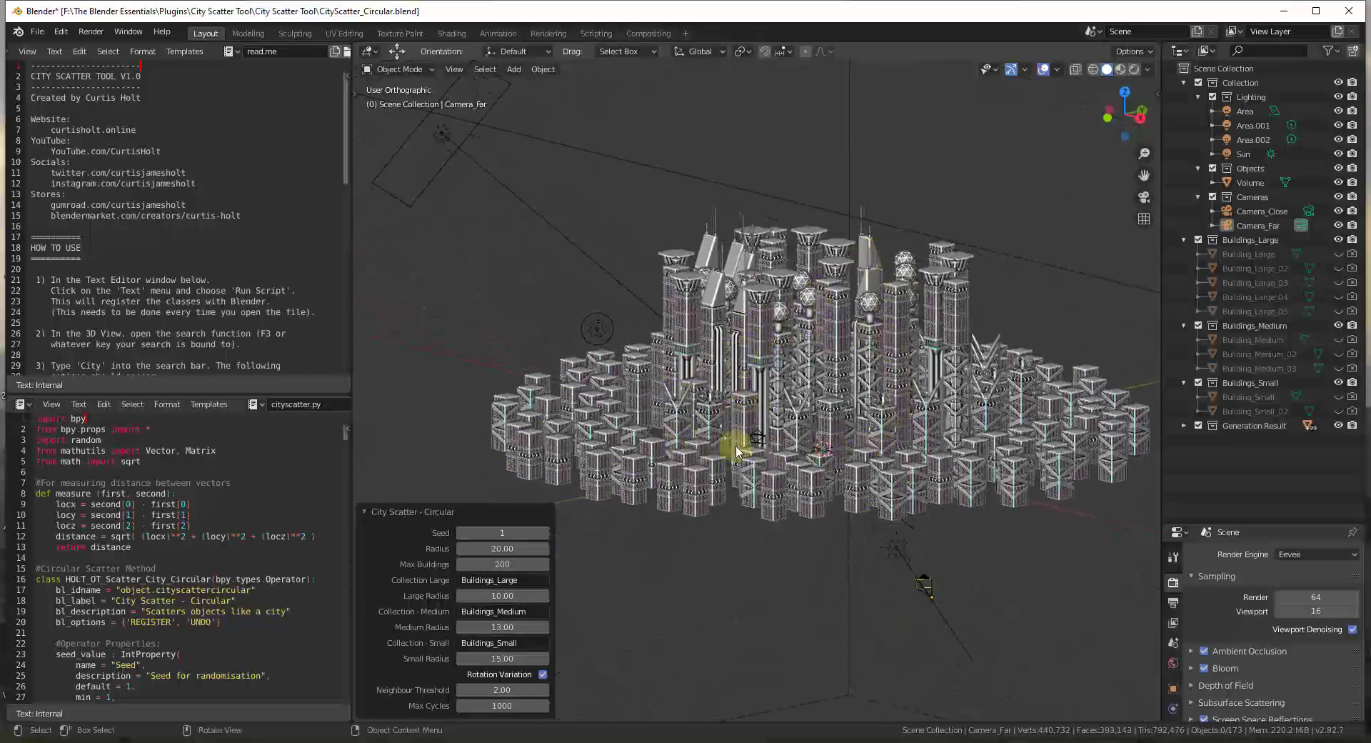
middle_drag(1023, 463, 918, 478)
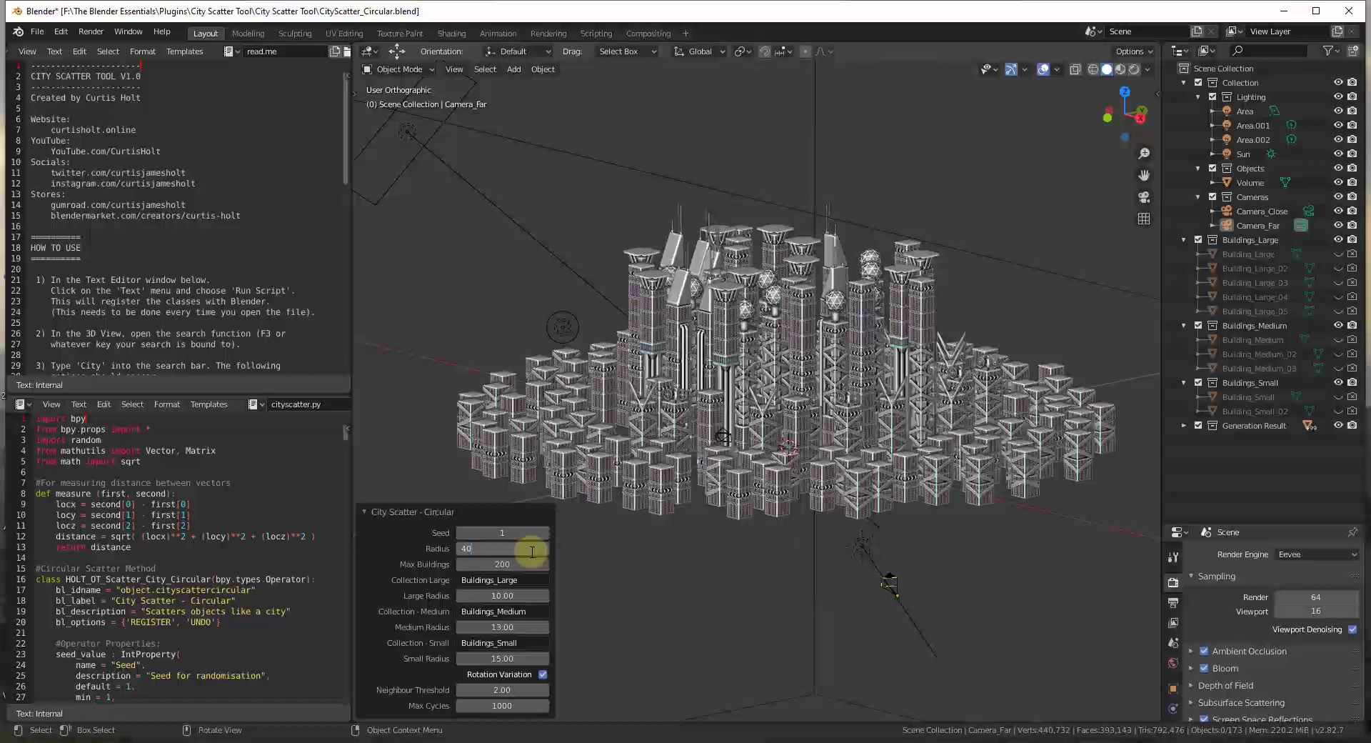
- Apply Radius 40, Max Buildings 400 and Small Radius 30, orbiting around the wider city
key(Return)
scroll(766, 403, up, 4)
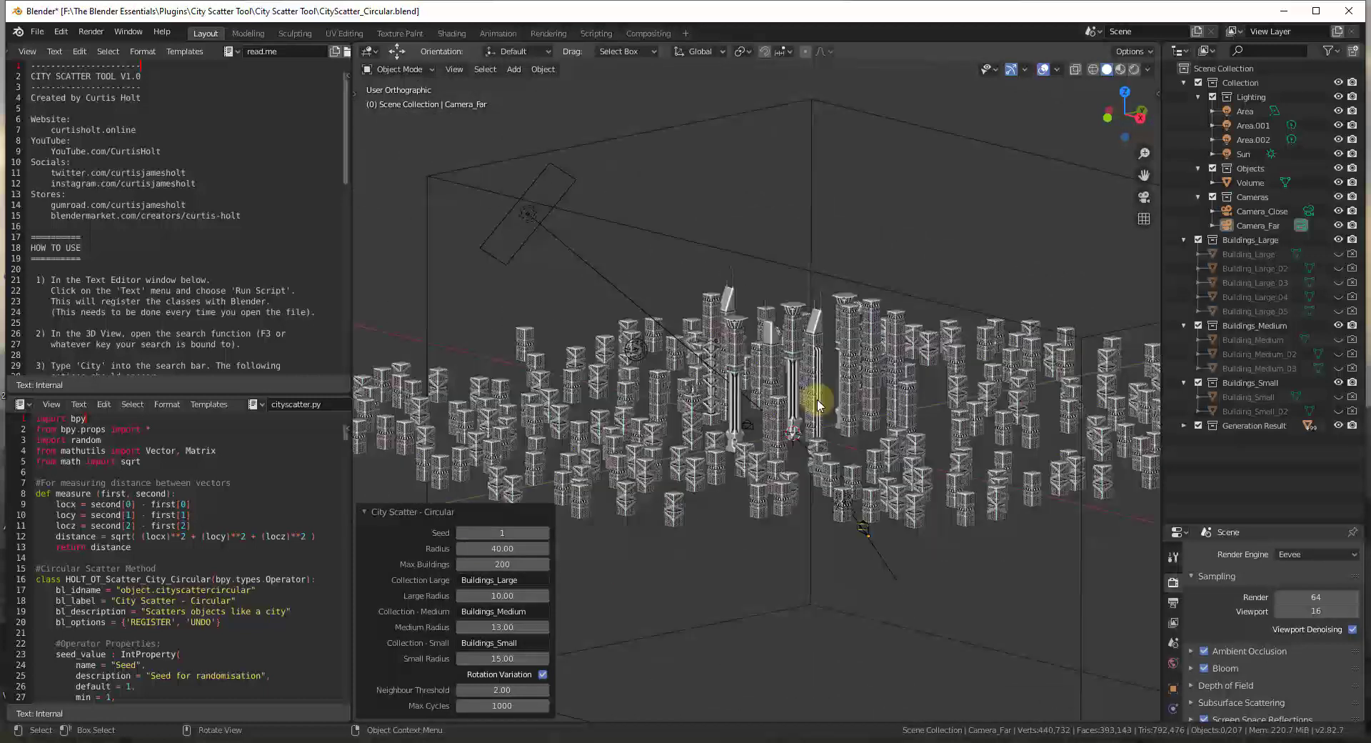
middle_drag(818, 405, 1050, 490)
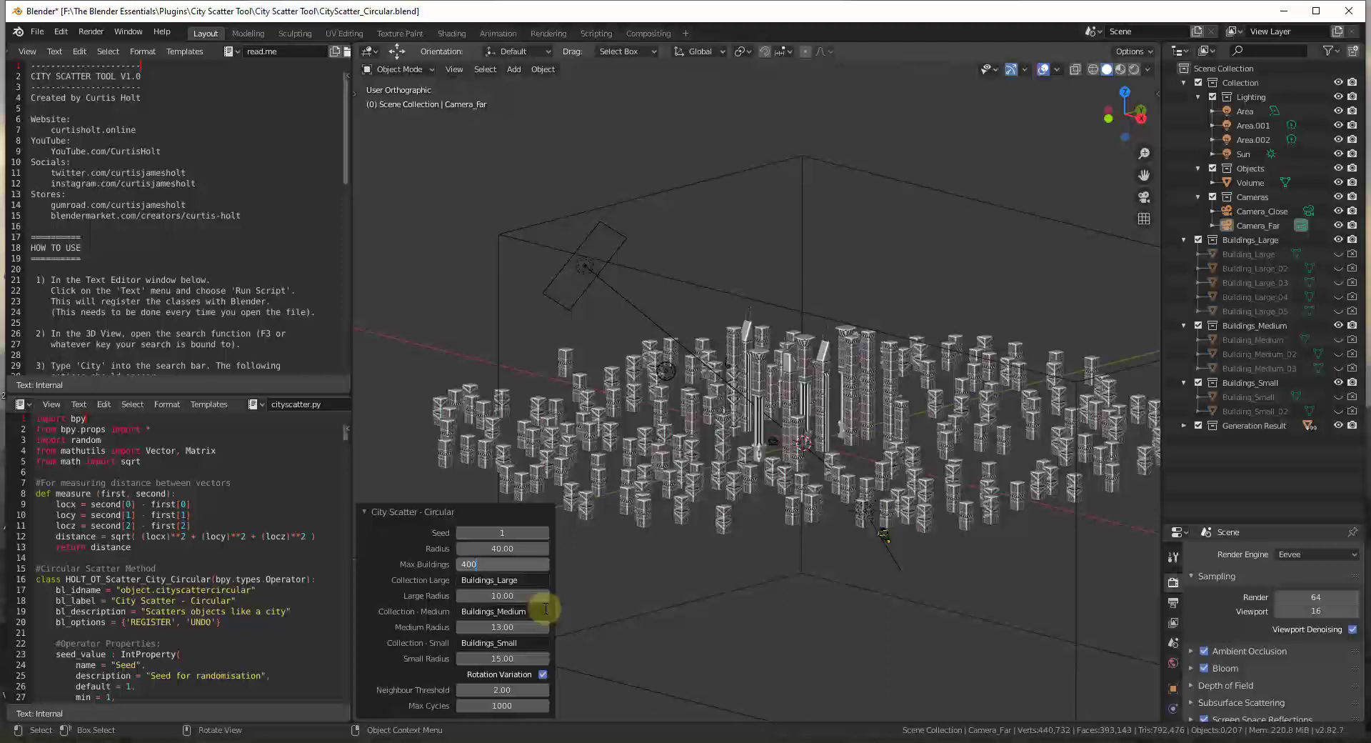
key(Return)
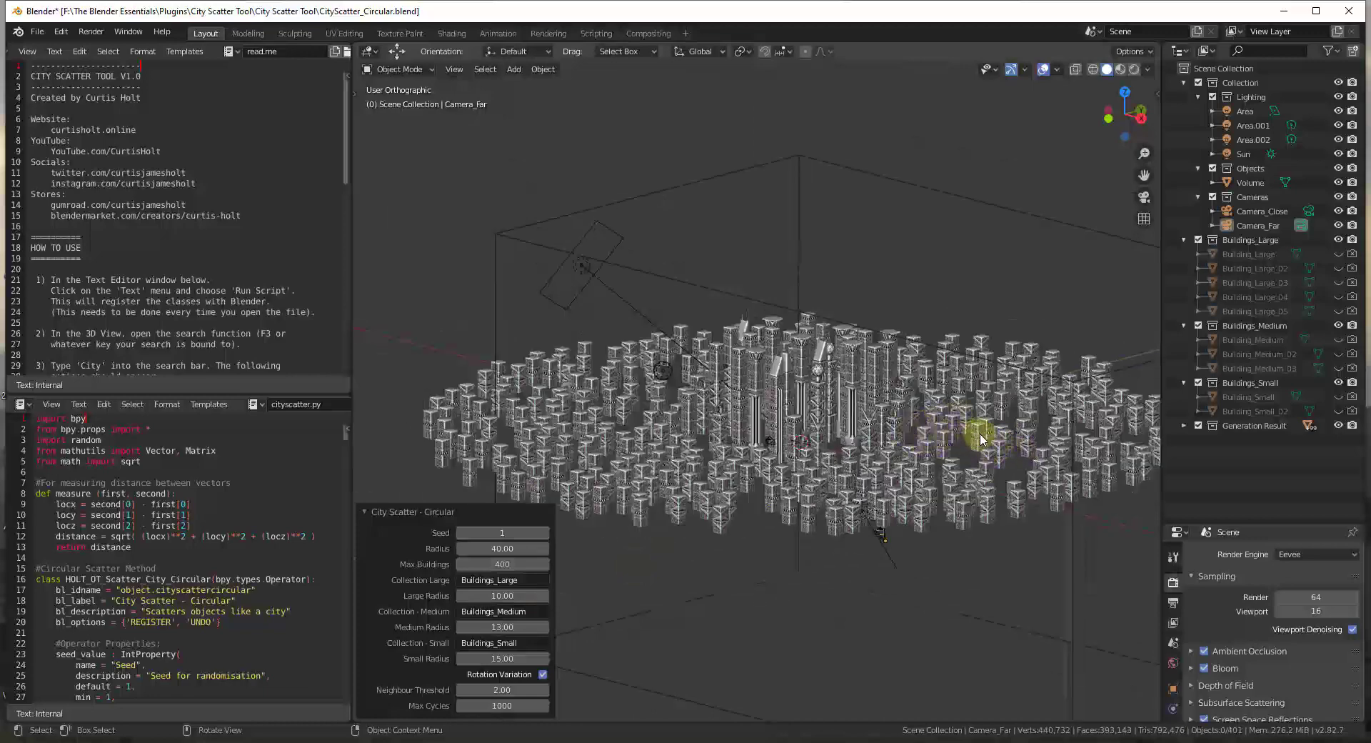
scroll(981, 438, up, 1)
scroll(602, 438, down, 1)
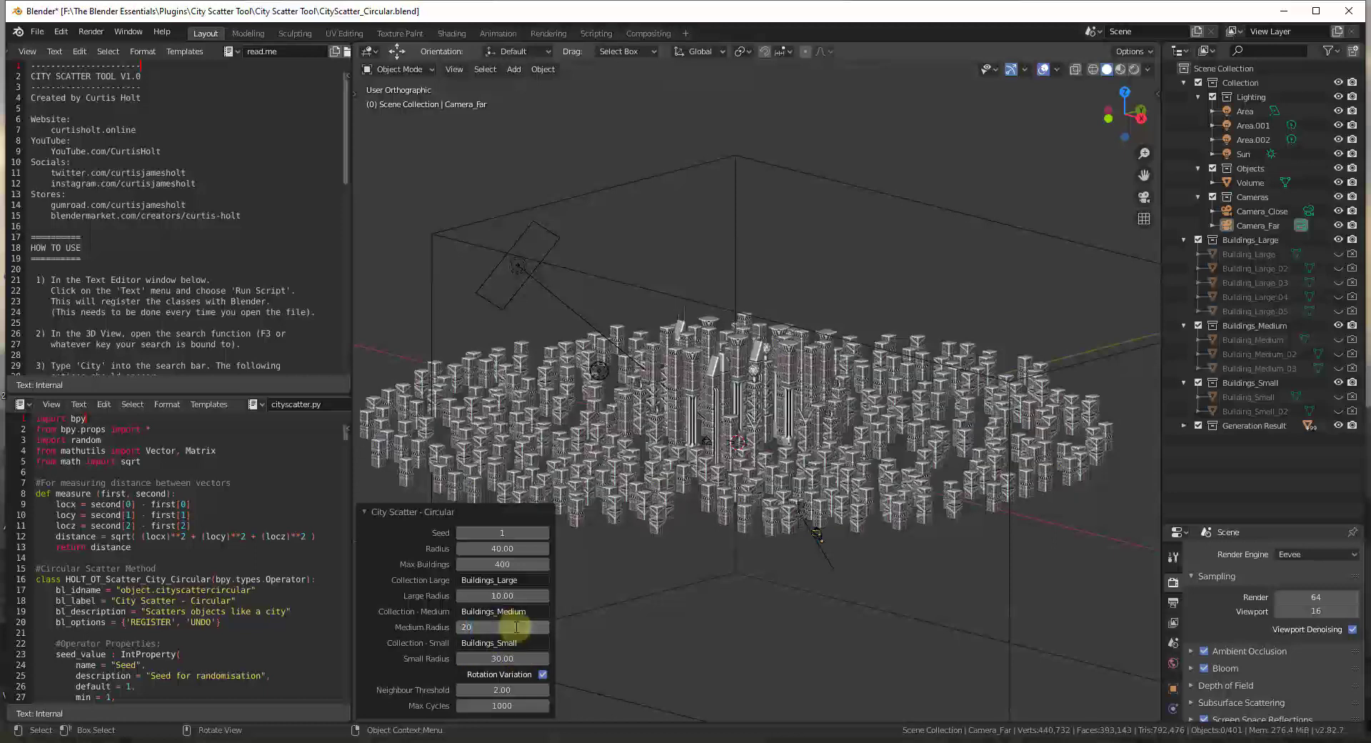
- Apply Medium Radius 20 and Large Radius 15 in the redo panel
key(Return)
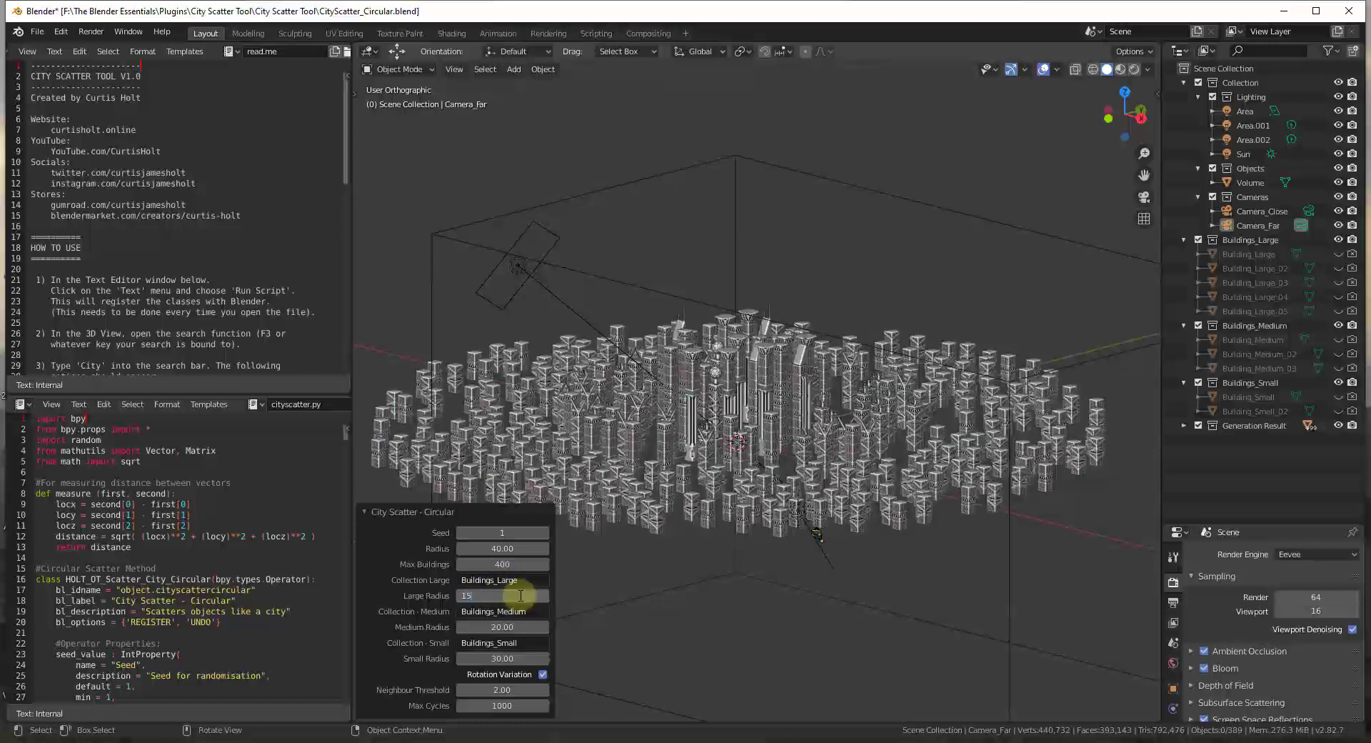
key(Return)
middle_drag(600, 483, 725, 337)
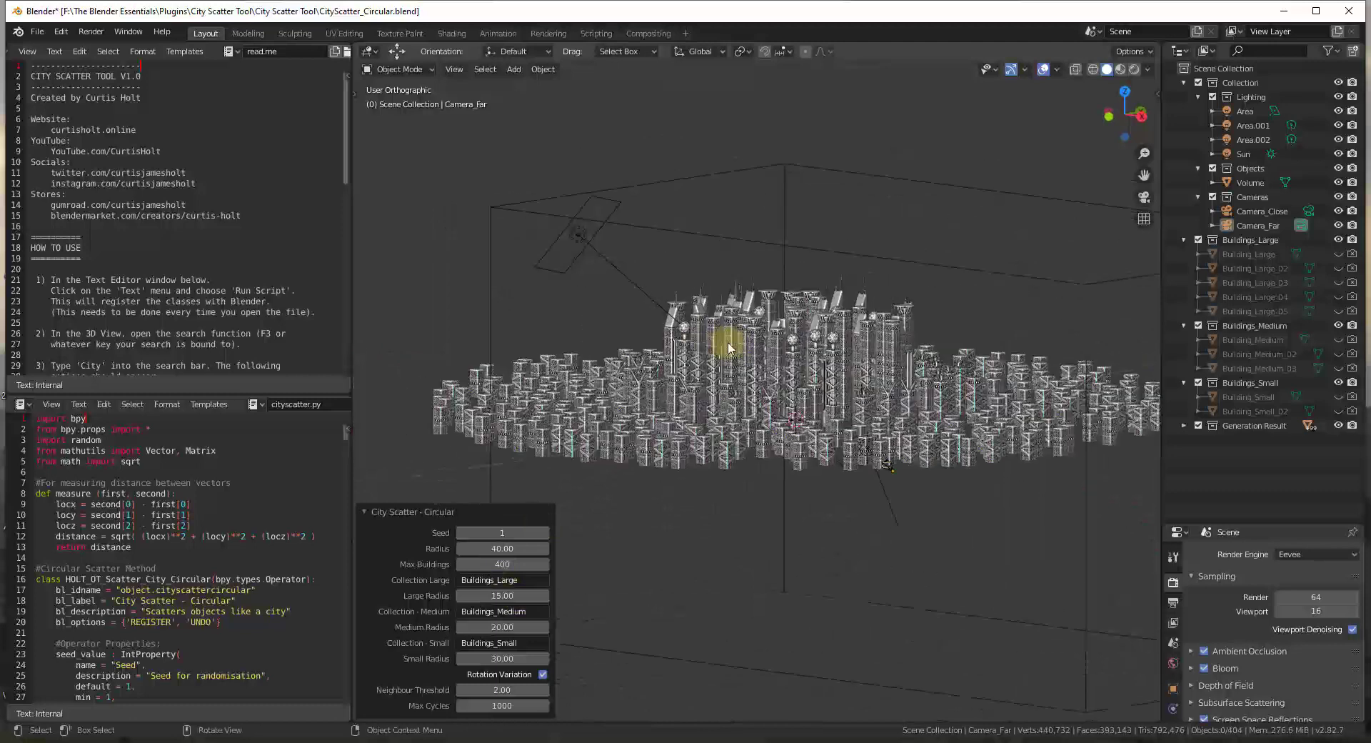
- Step the Seed up from 1 to 4 and orbit around the new layout
click(546, 533)
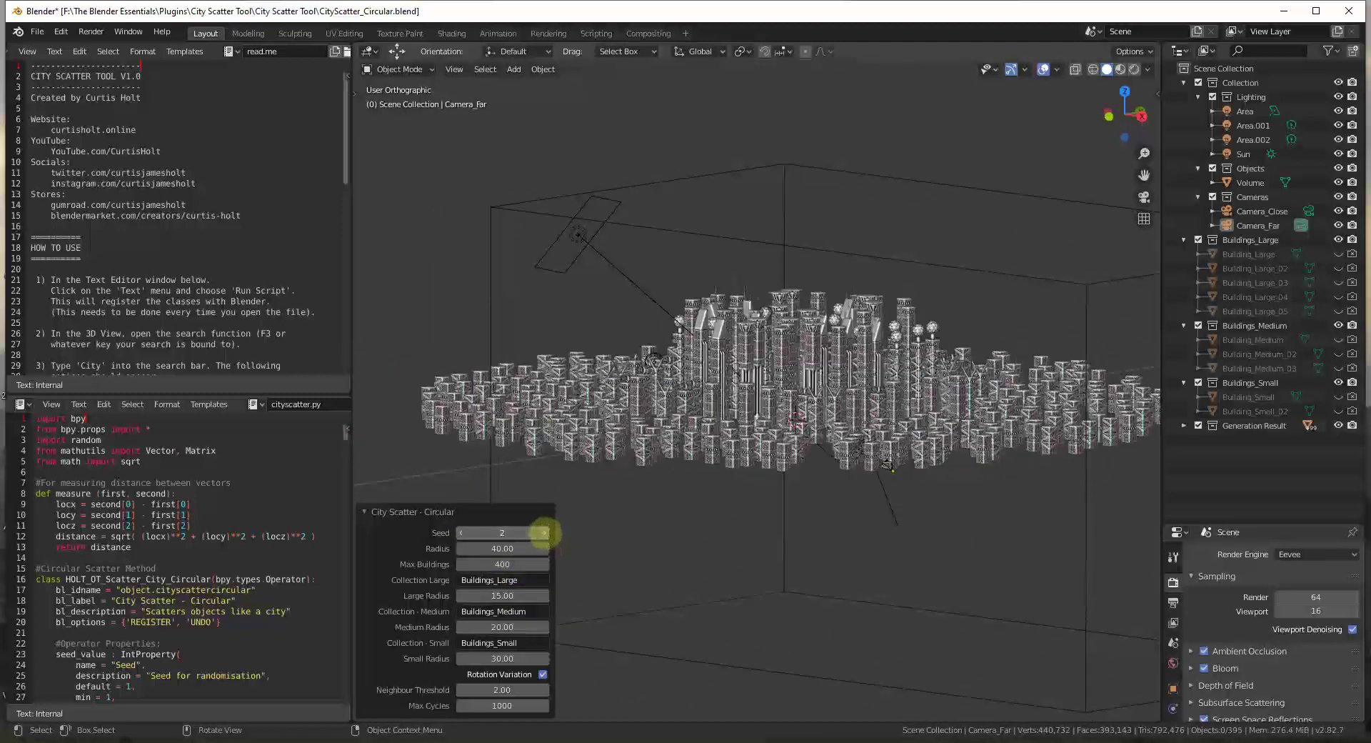
click(546, 533)
click(546, 533)
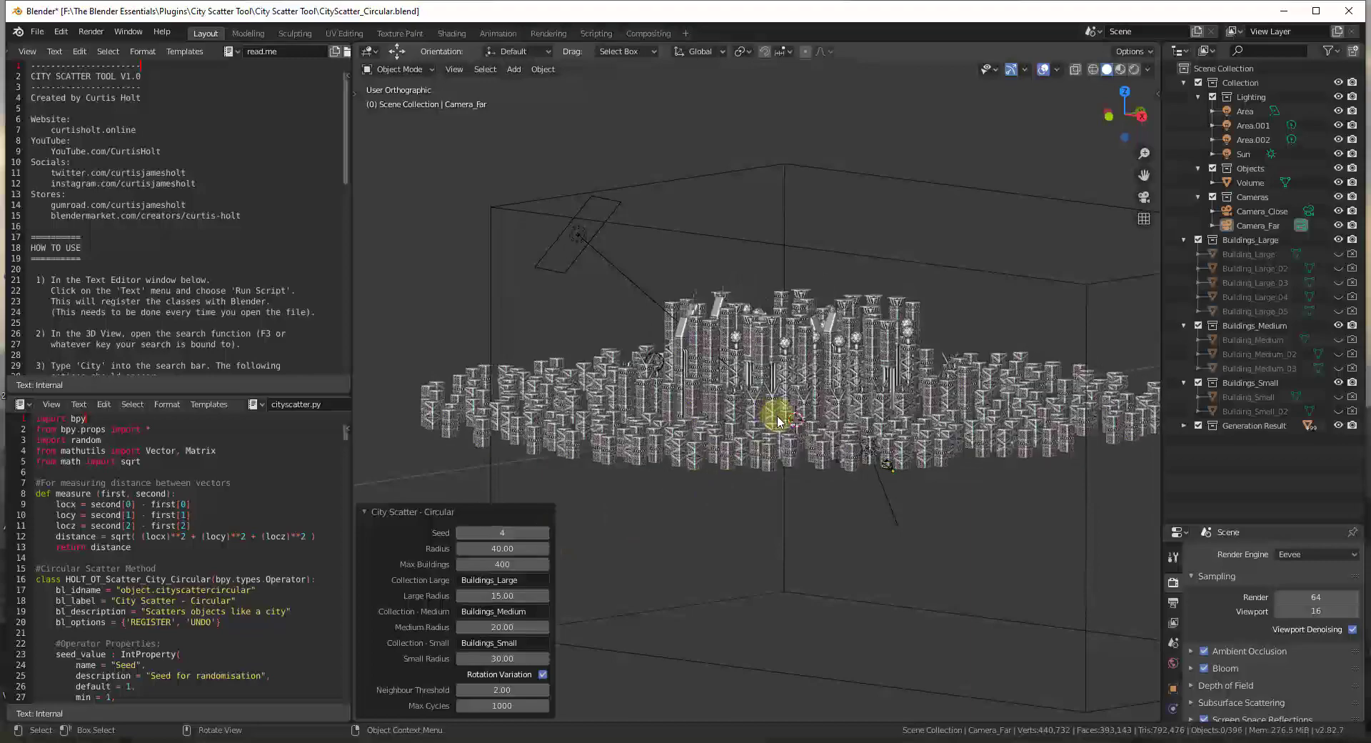
scroll(777, 418, up, 2)
middle_drag(738, 389, 919, 376)
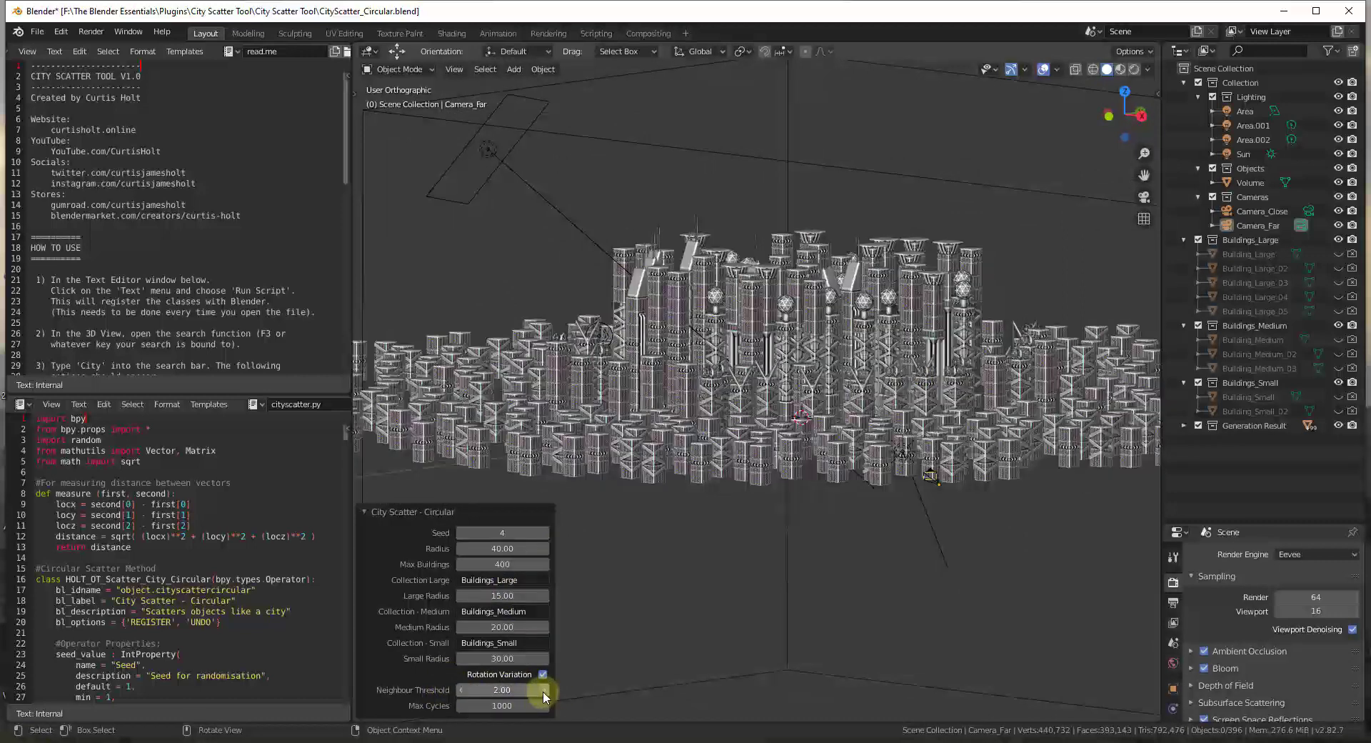
- View the city from top view and set Neighbour Threshold to 10
key(KP_7)
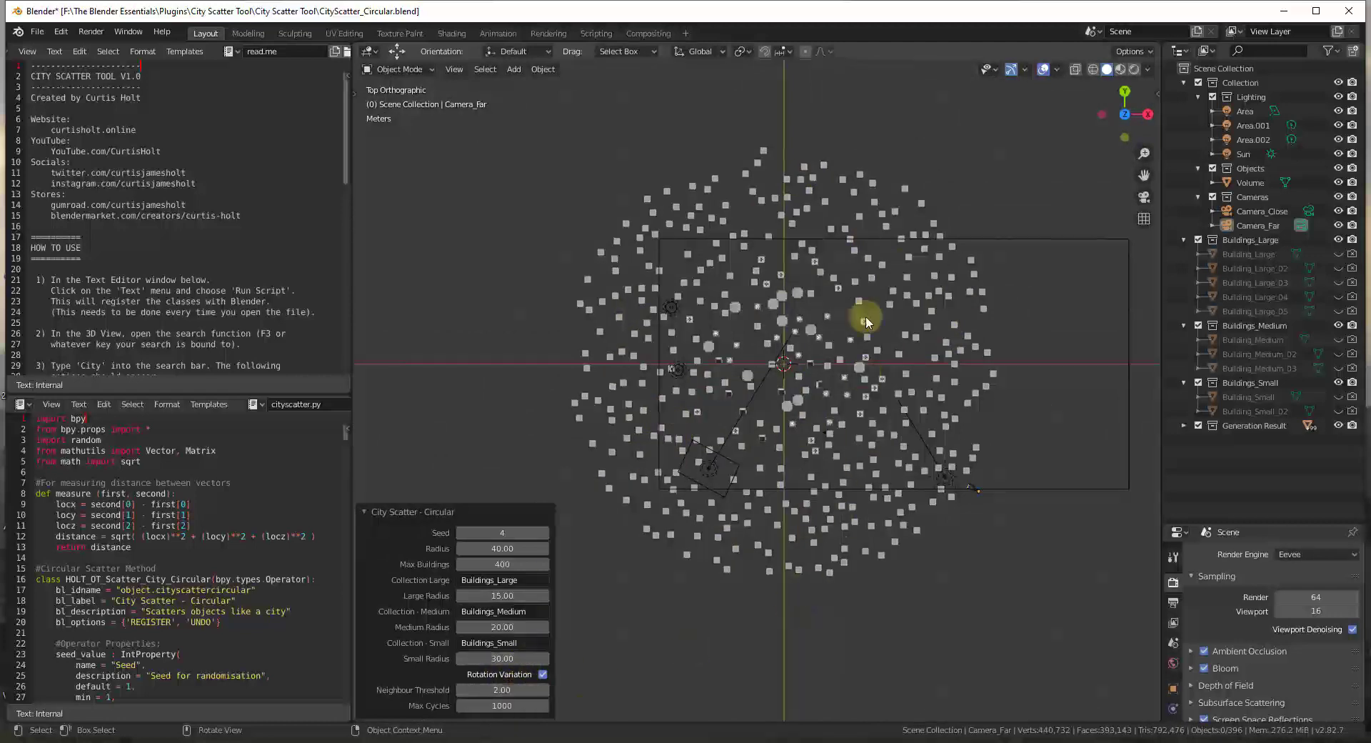
click(520, 690)
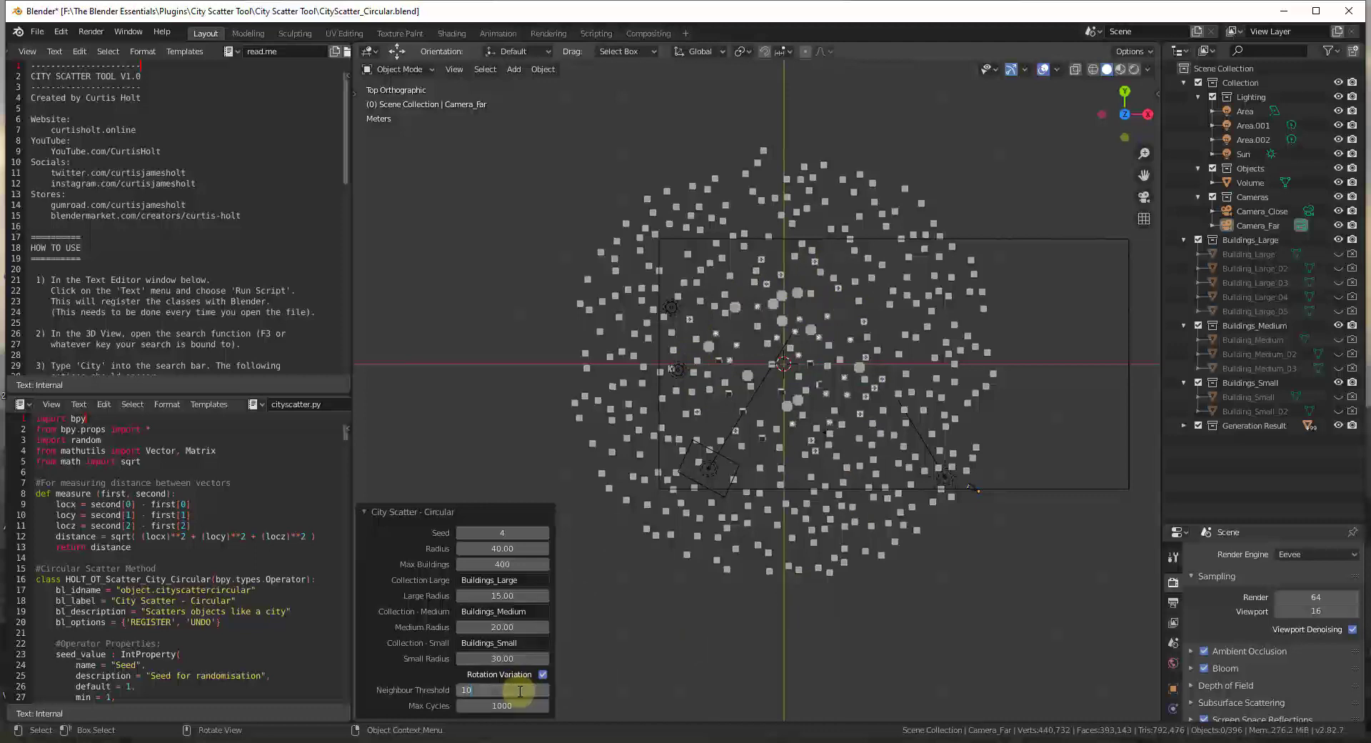
key(Return)
middle_drag(760, 478, 756, 419)
- Select the Building_Large_05.002 tower, then begin editing the Neighbour Threshold again
click(728, 417)
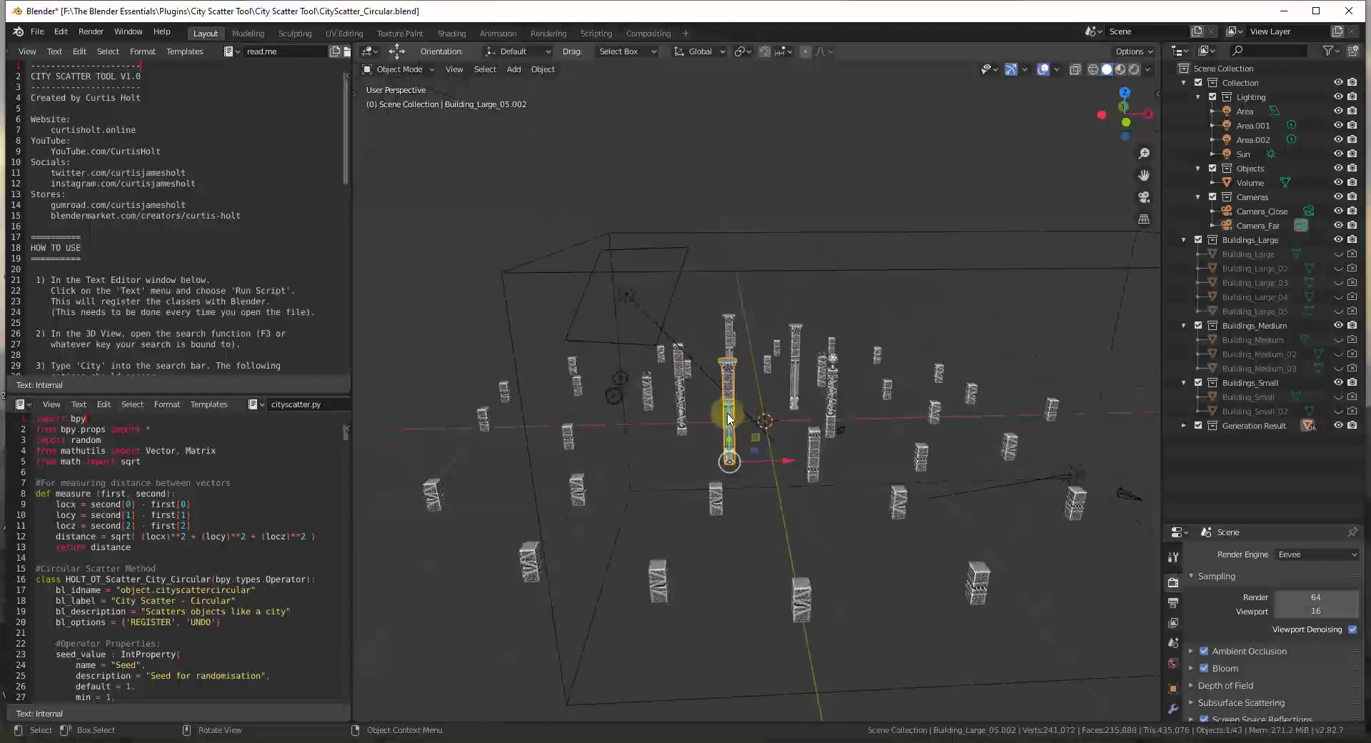
scroll(780, 470, down, 2)
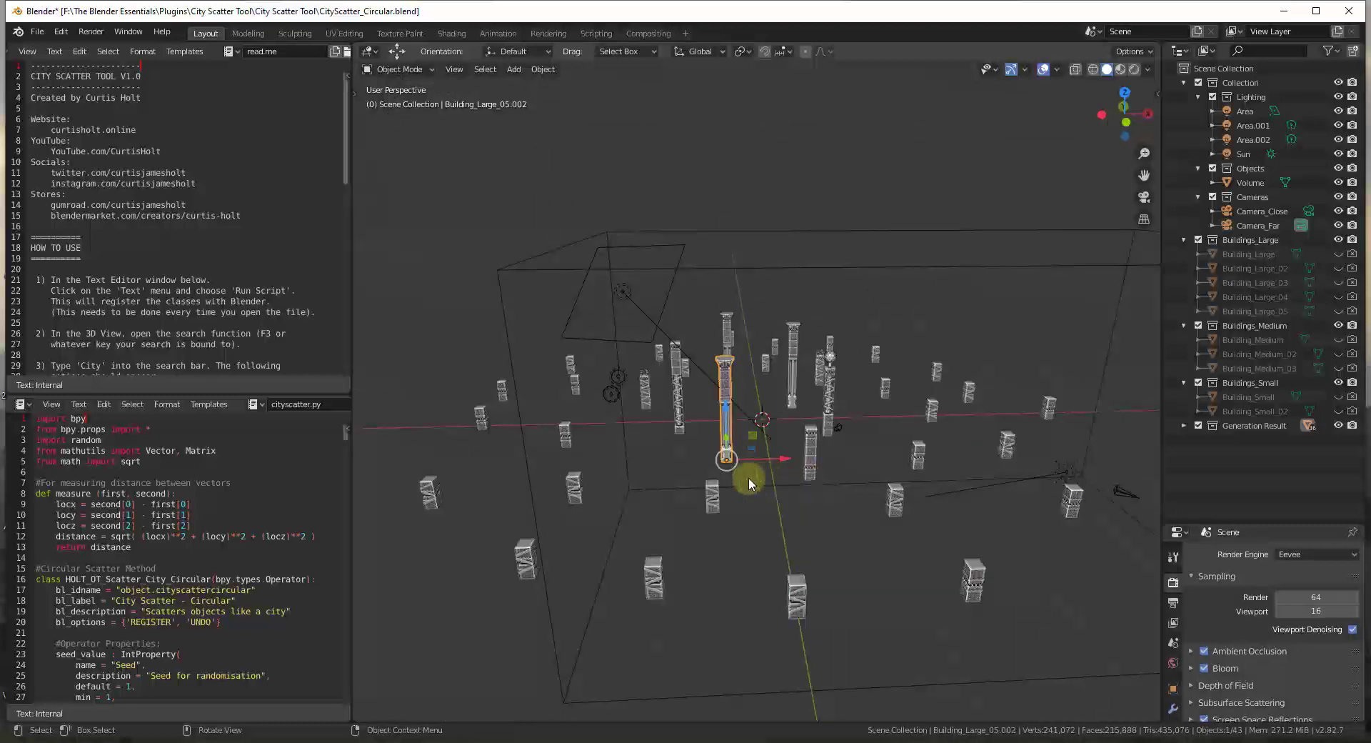
key(F3)
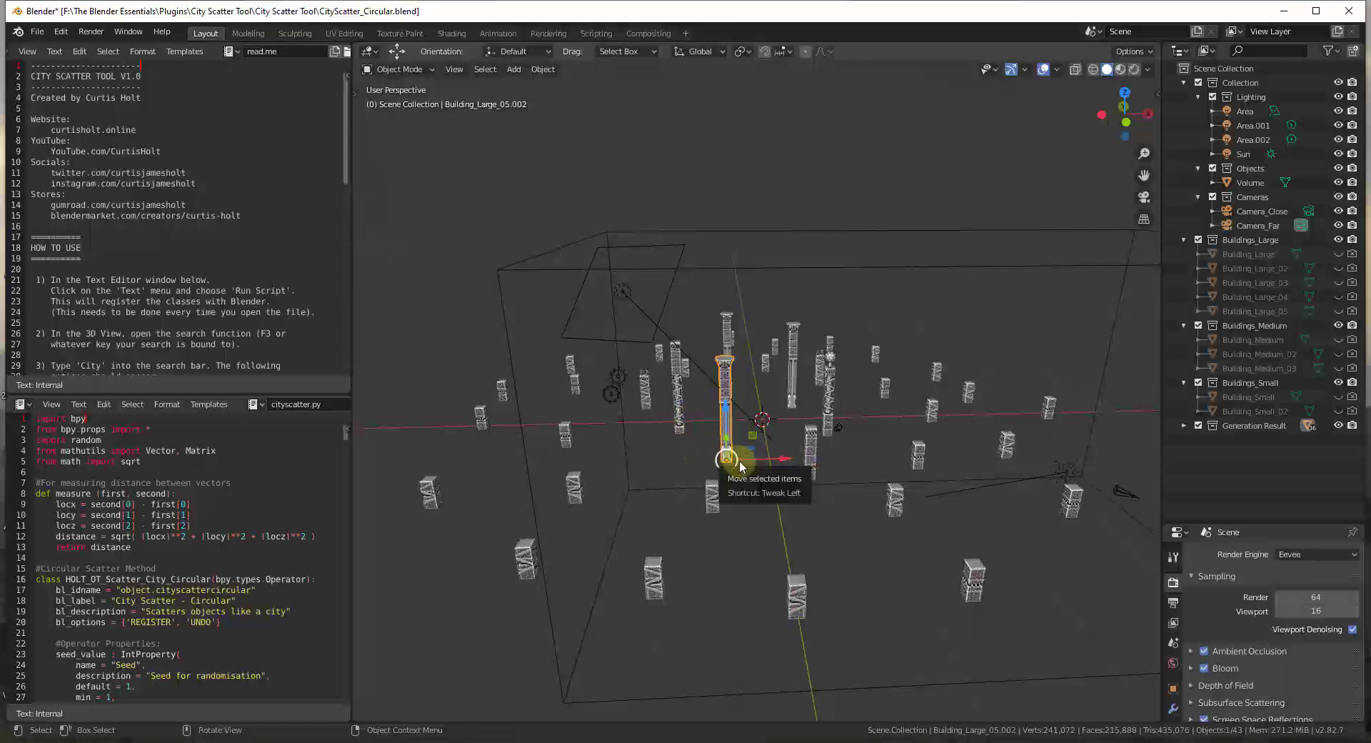
click(870, 486)
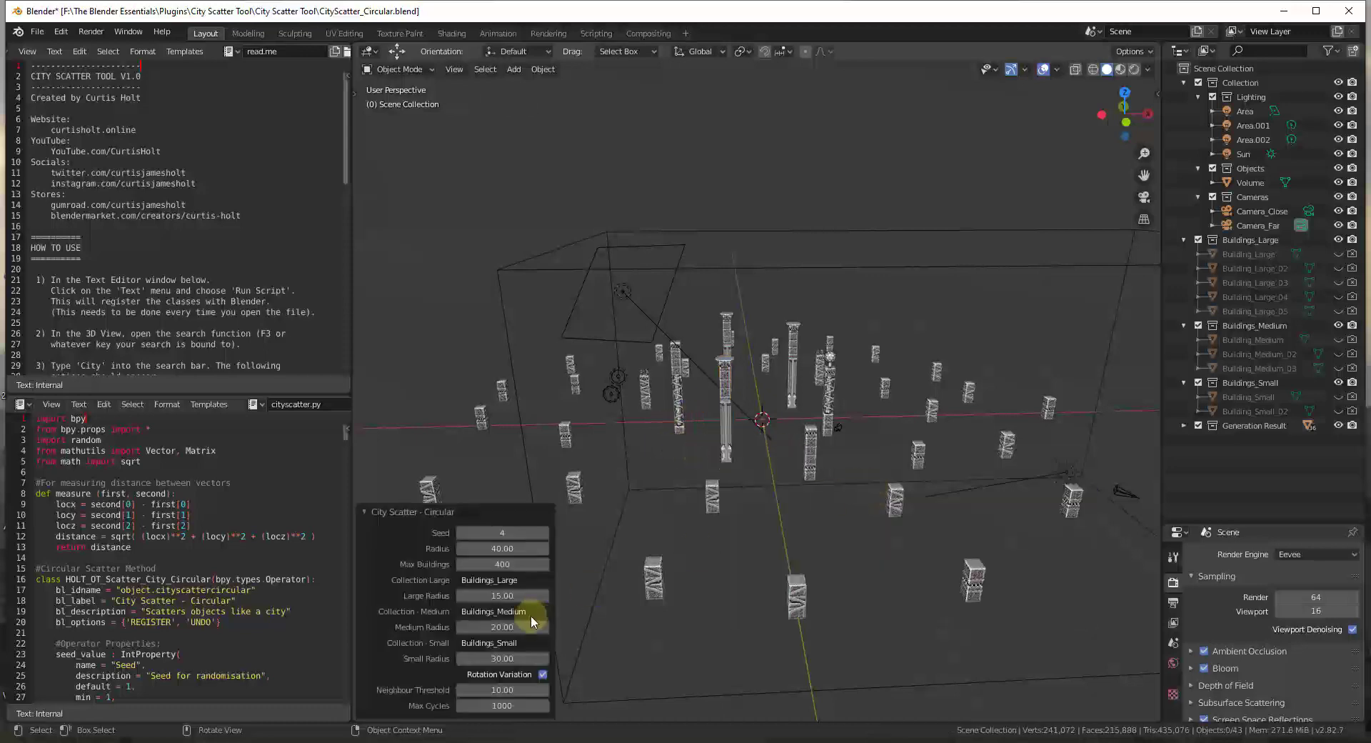
click(512, 690)
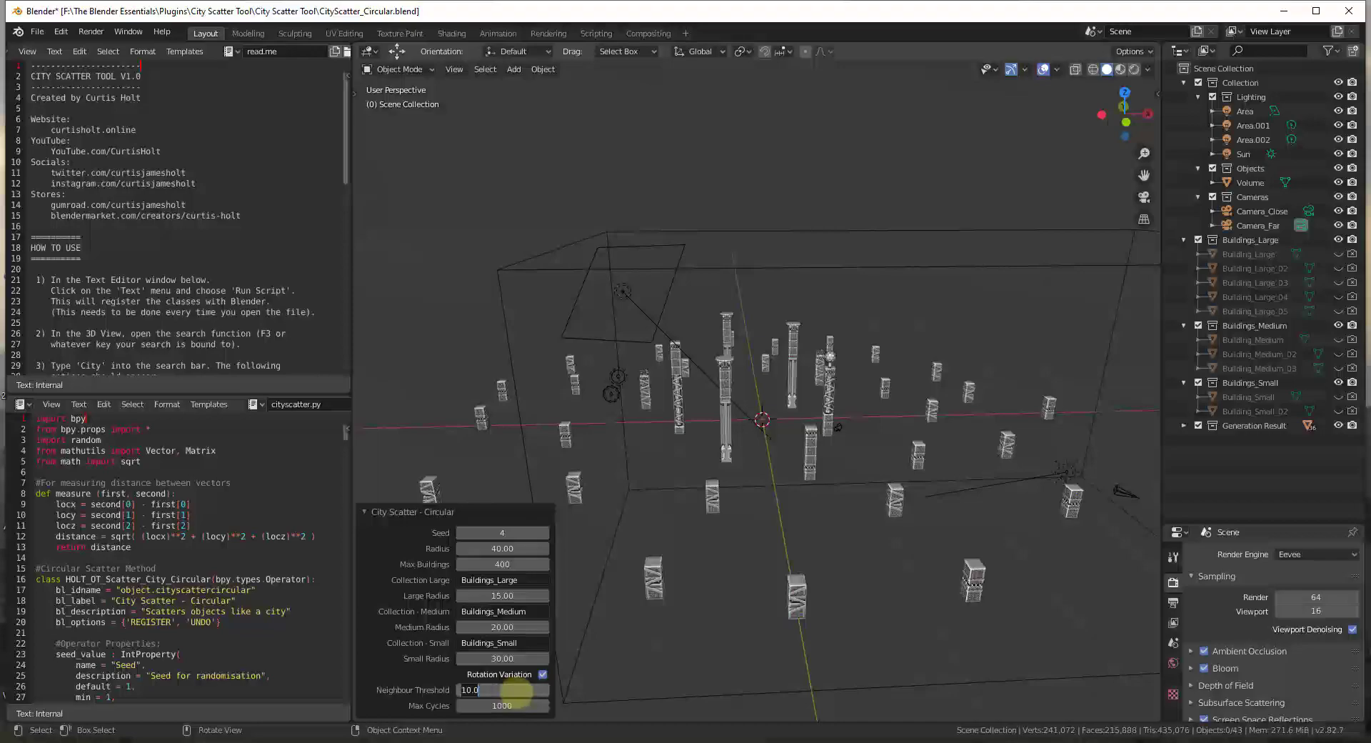
- Lower Neighbour Threshold to 1 and orbit around the denser city
text(1)
key(Return)
middle_drag(833, 504, 787, 562)
scroll(723, 461, up, 7)
scroll(721, 475, down, 5)
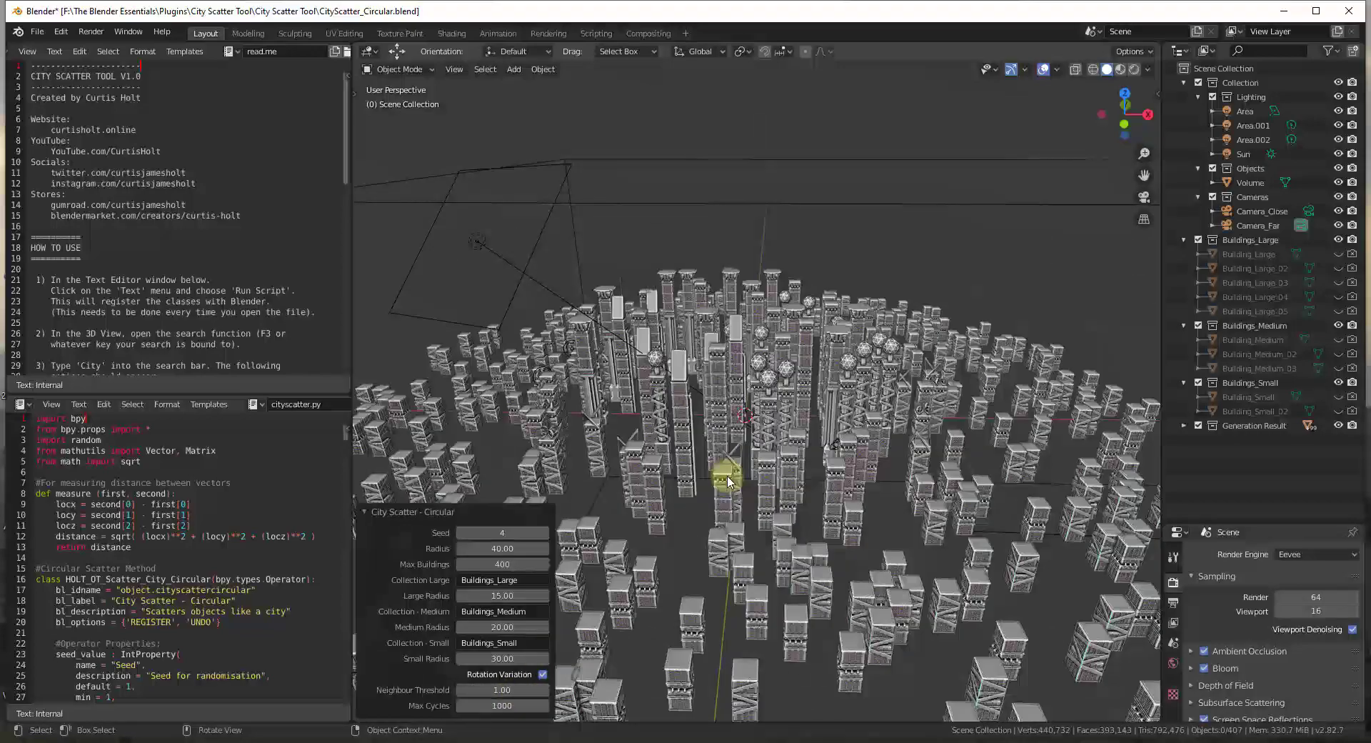
scroll(724, 477, up, 2)
- Raise the Seed to 5 and turn on Rotation Variation for the buildings
click(544, 533)
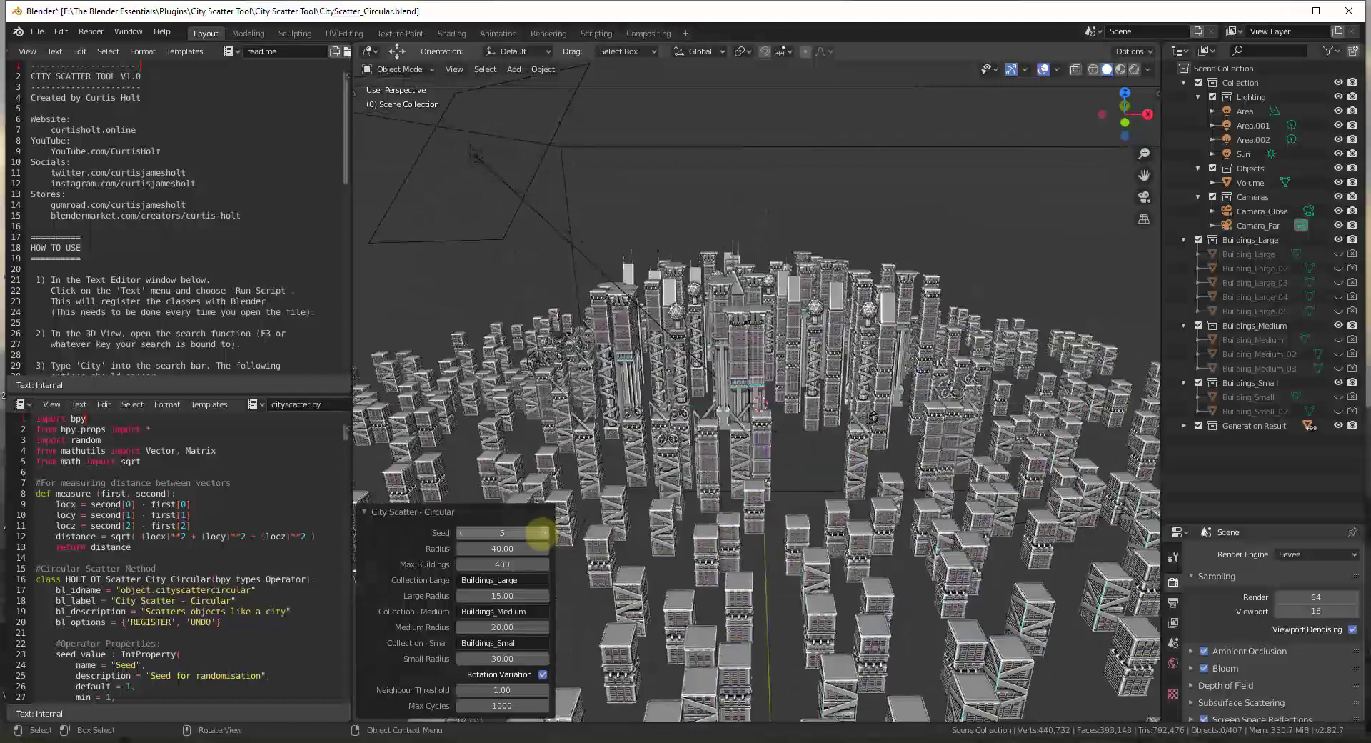
scroll(868, 486, down, 3)
scroll(843, 517, up, 2)
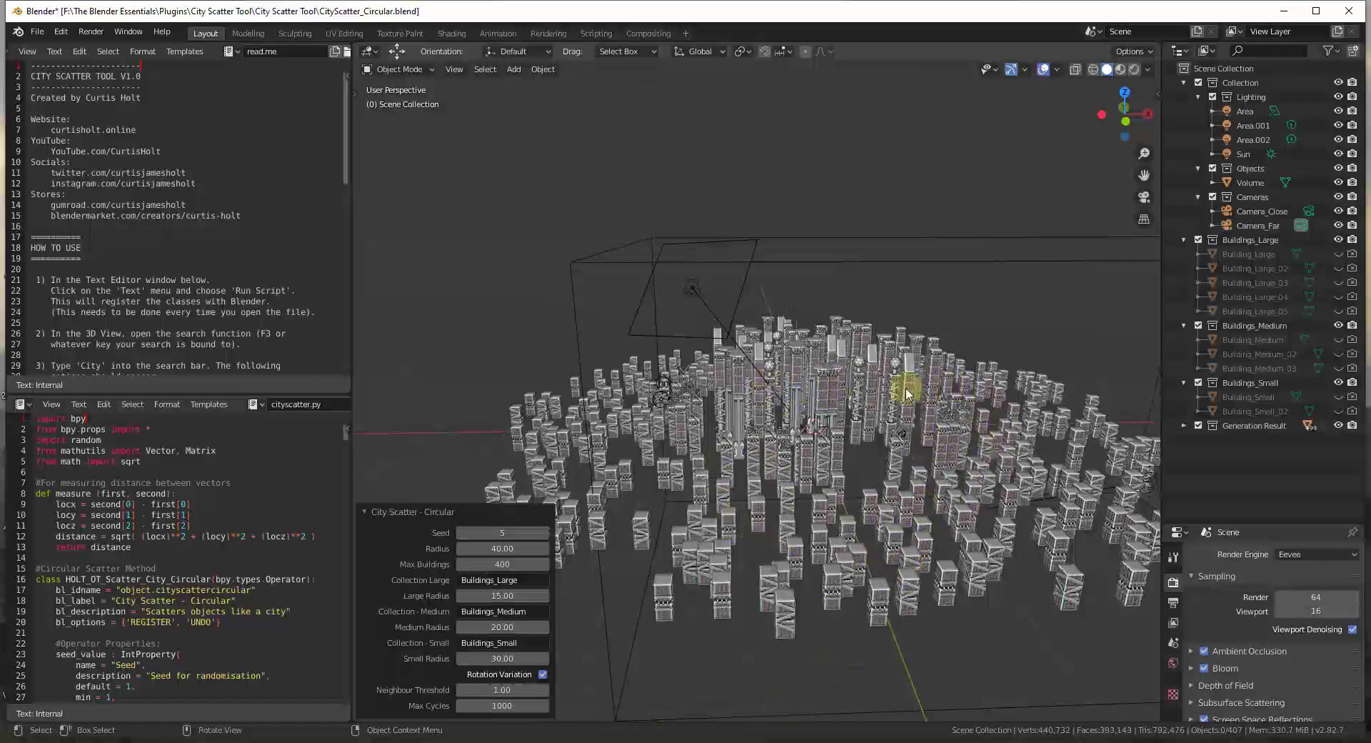
scroll(800, 465, down, 3)
scroll(793, 465, up, 3)
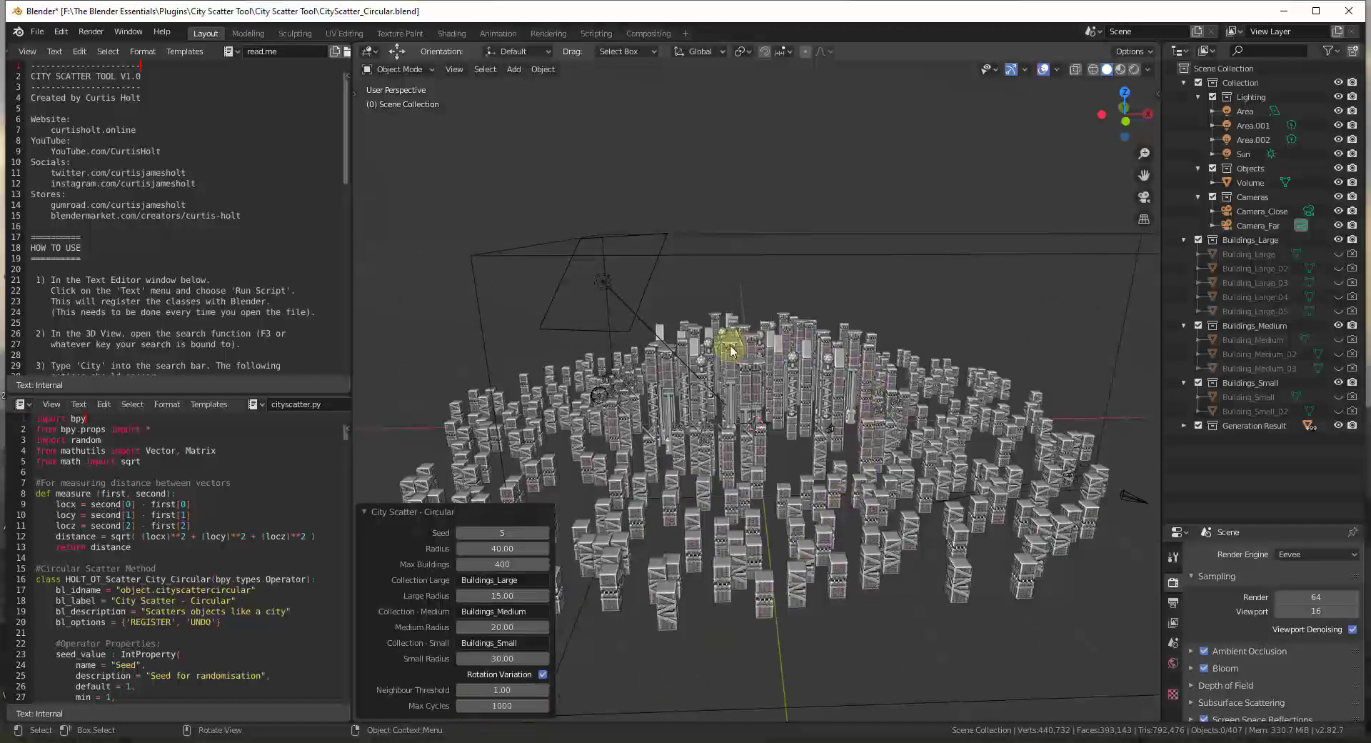
scroll(657, 514, up, 5)
shift+middle_drag(660, 514, 862, 280)
scroll(879, 285, down, 5)
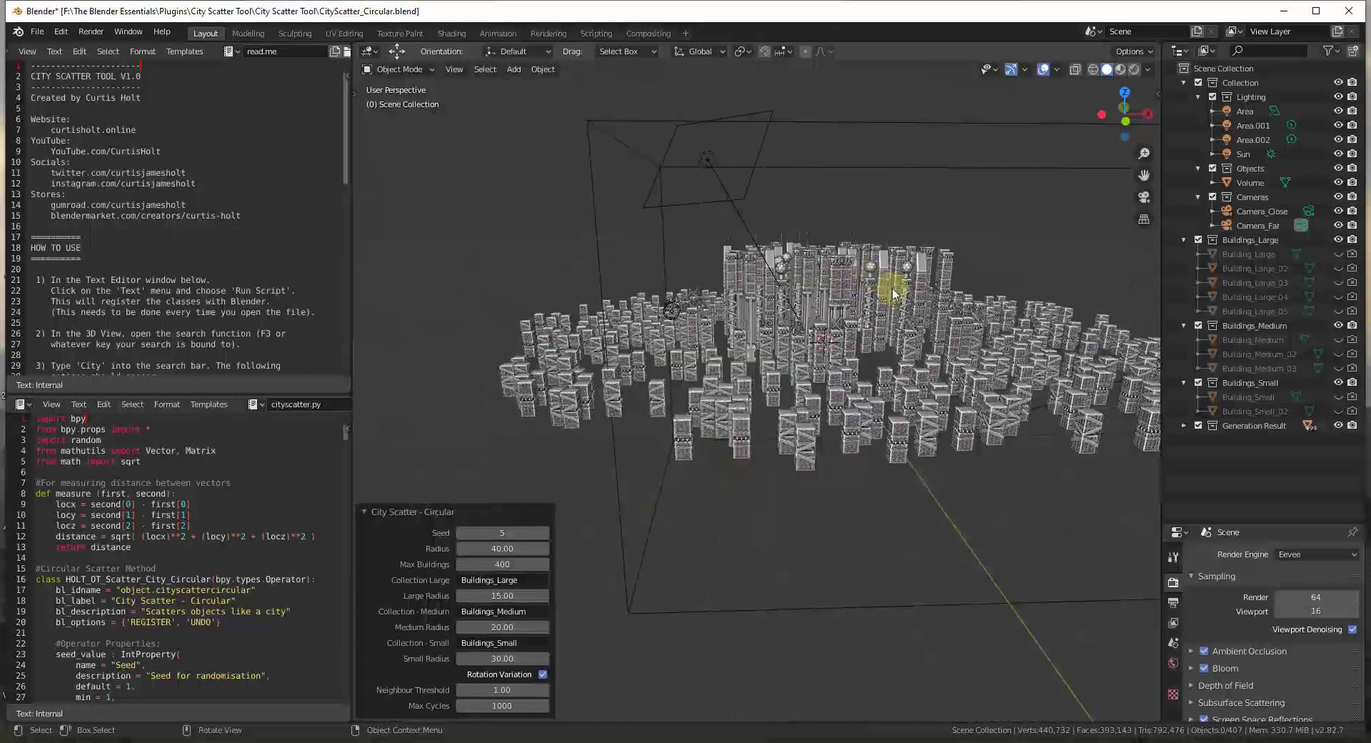
middle_drag(1034, 321, 850, 389)
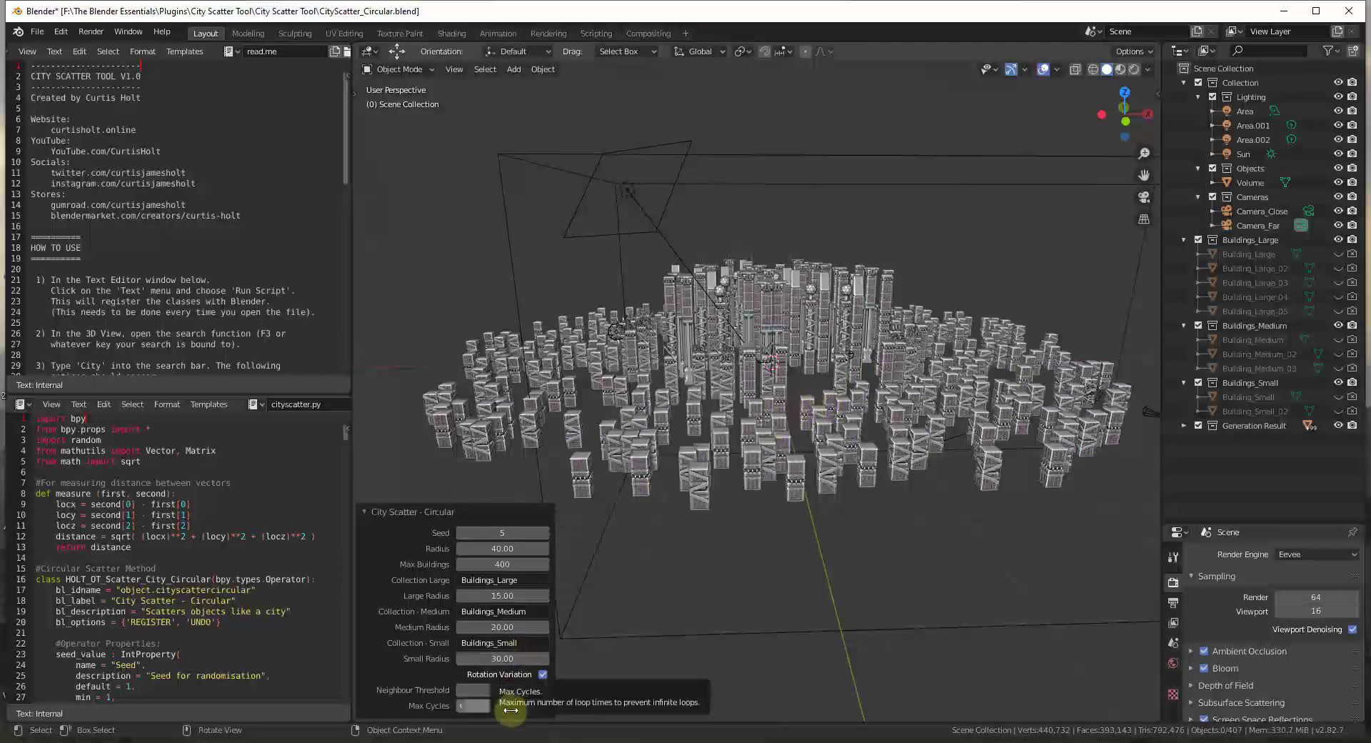
click(543, 675)
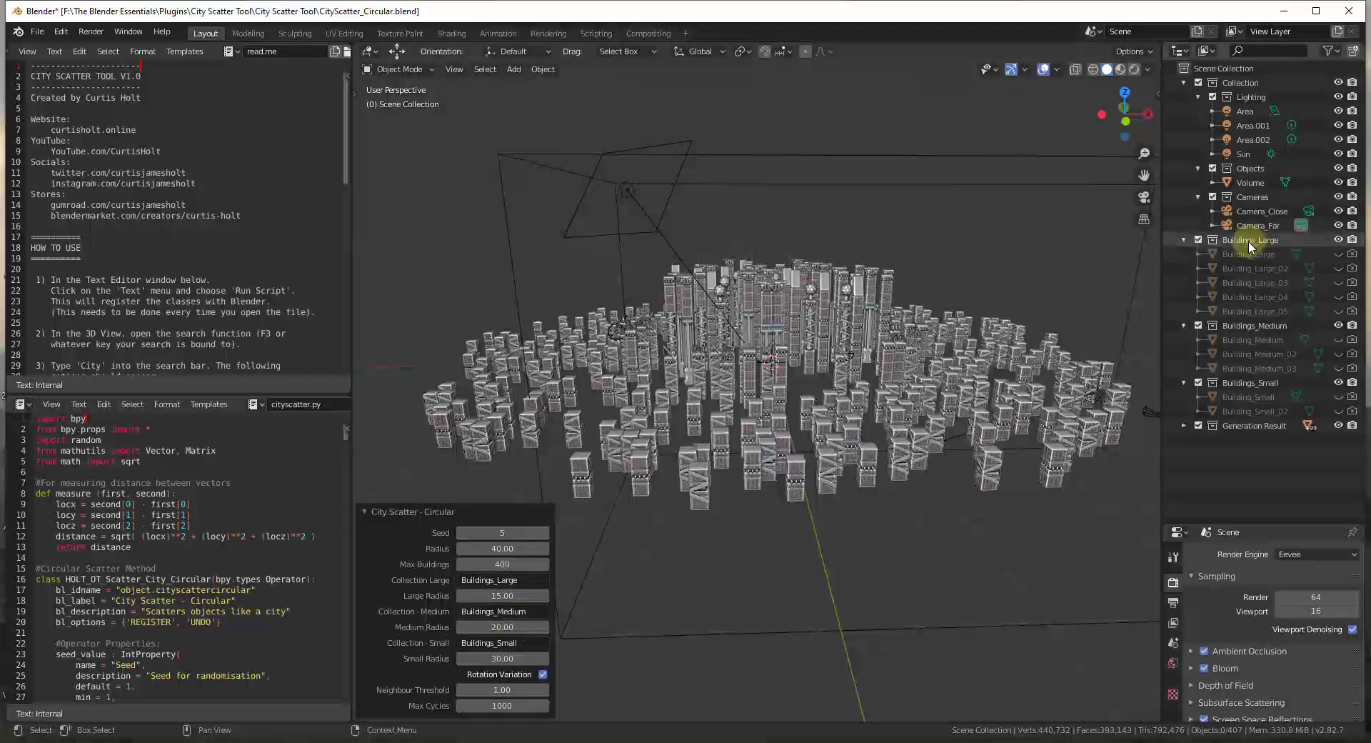
- Create a new Apocalypse_Tall collection and append the ruined tall tower into it
right_click(1236, 451)
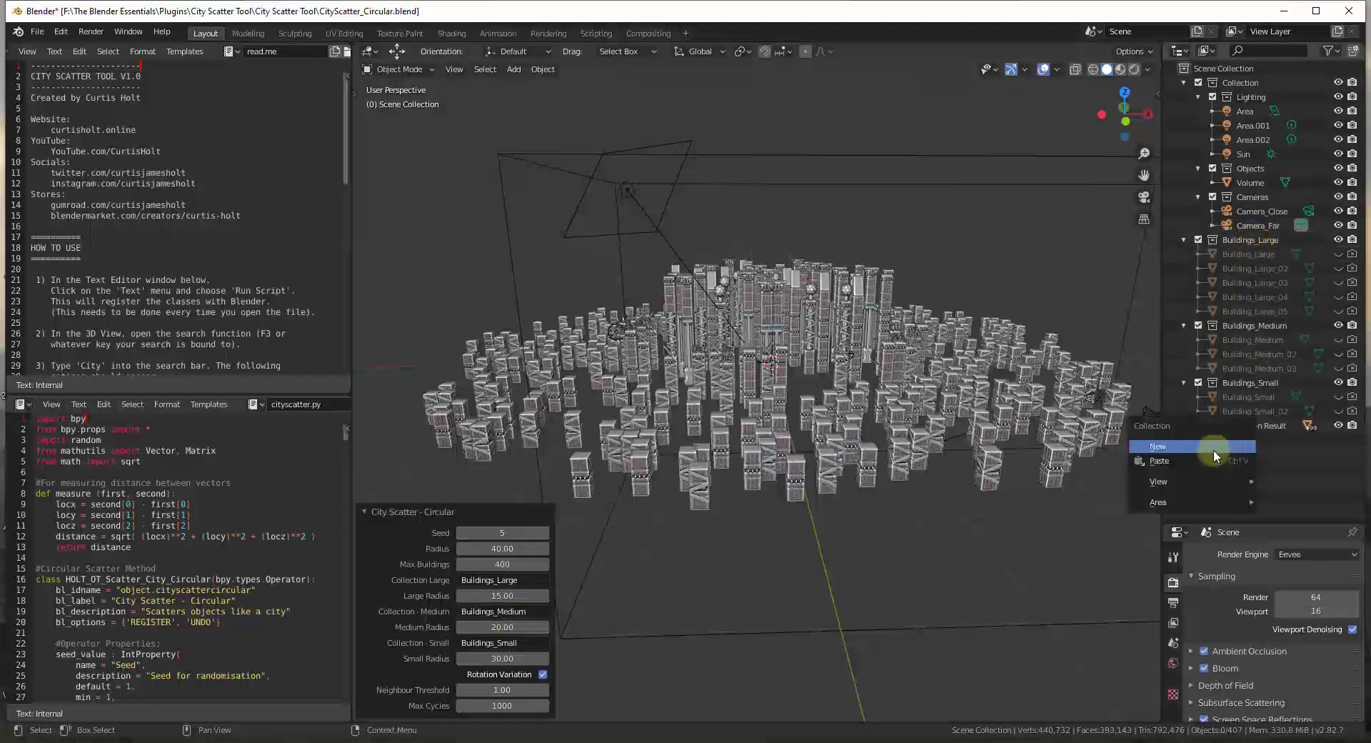
click(1214, 446)
click(1236, 437)
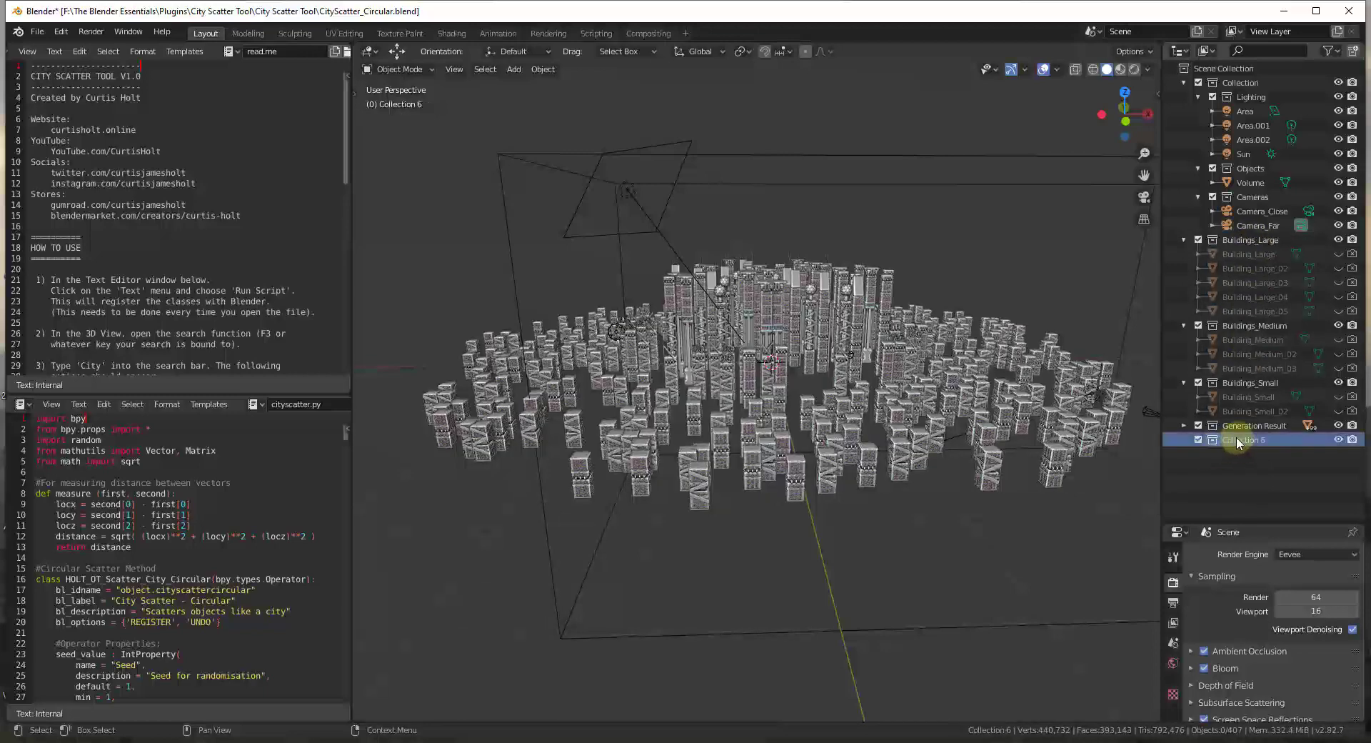
key(shift+F1)
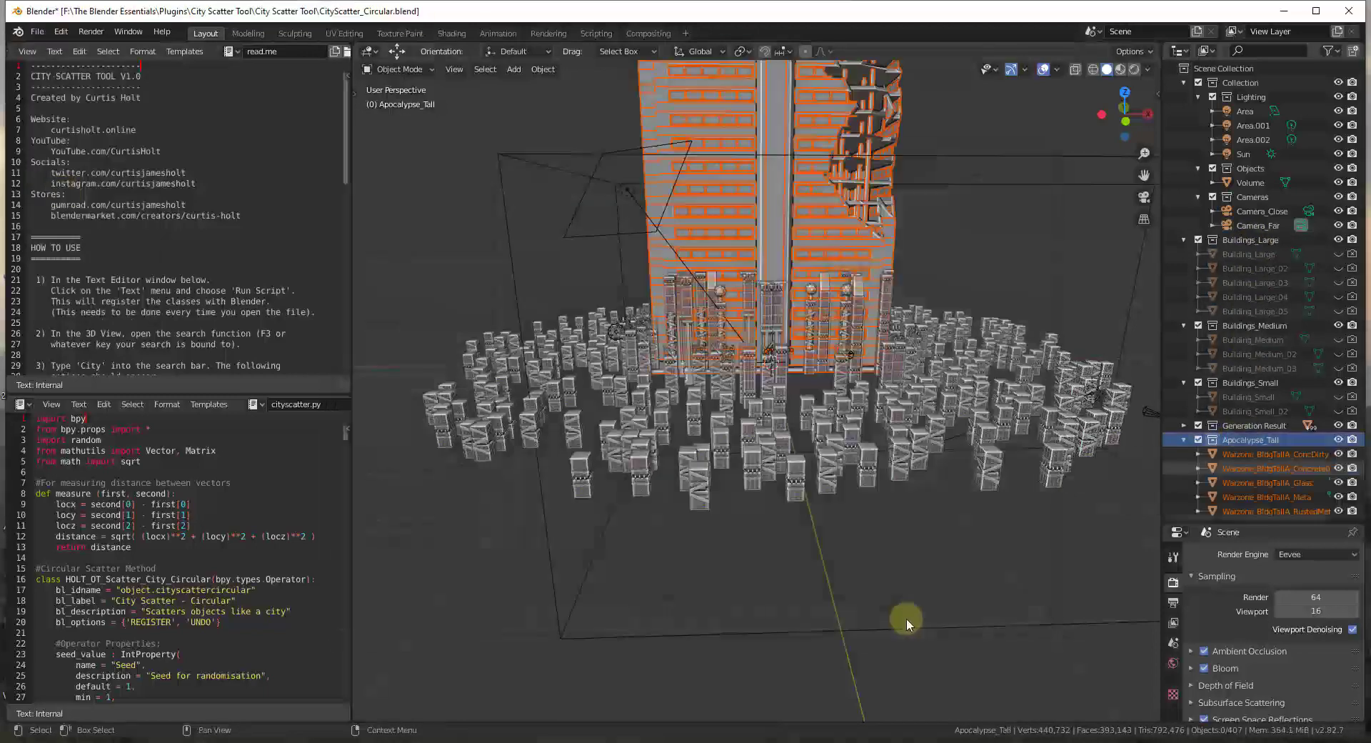
- Scale the ruined tower down to city size and apply its rotation and scale
key(F3)
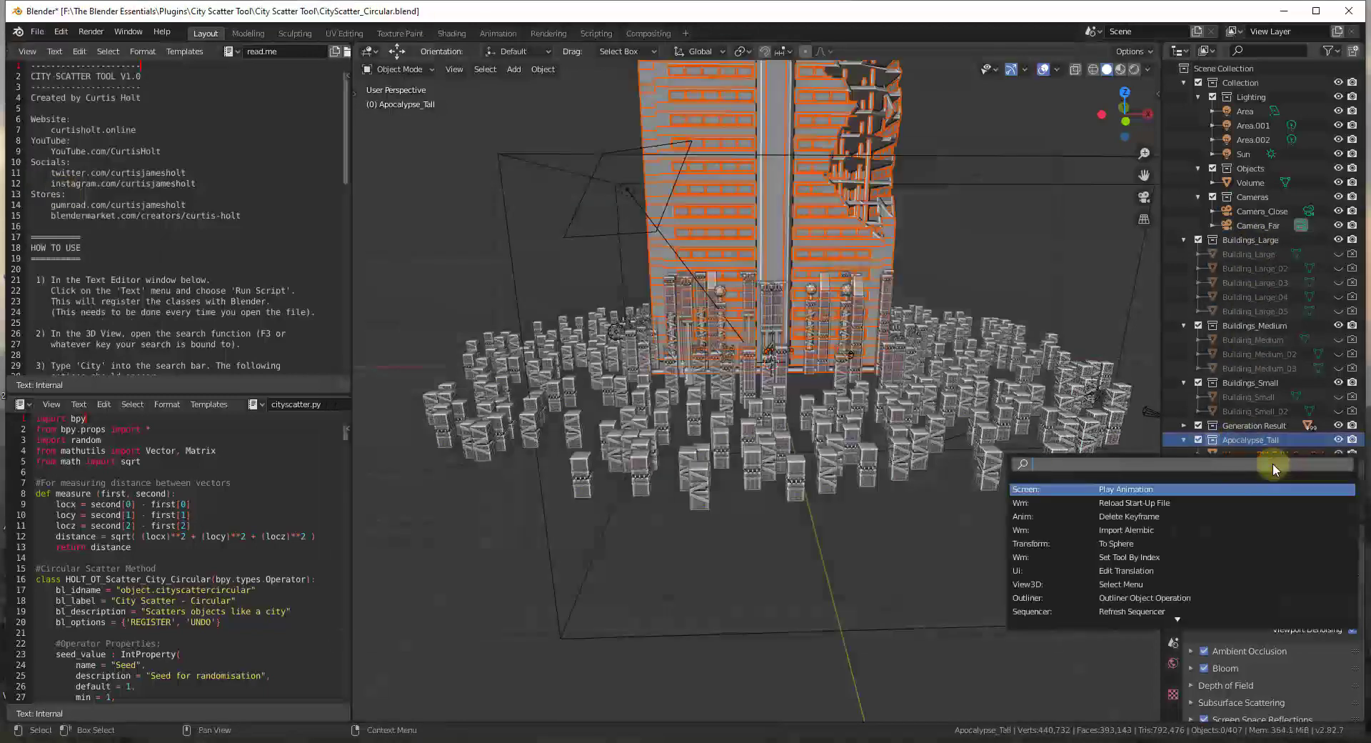
click(1275, 454)
key(s)
click(814, 350)
click(543, 69)
mouse_move(578, 145)
click(715, 200)
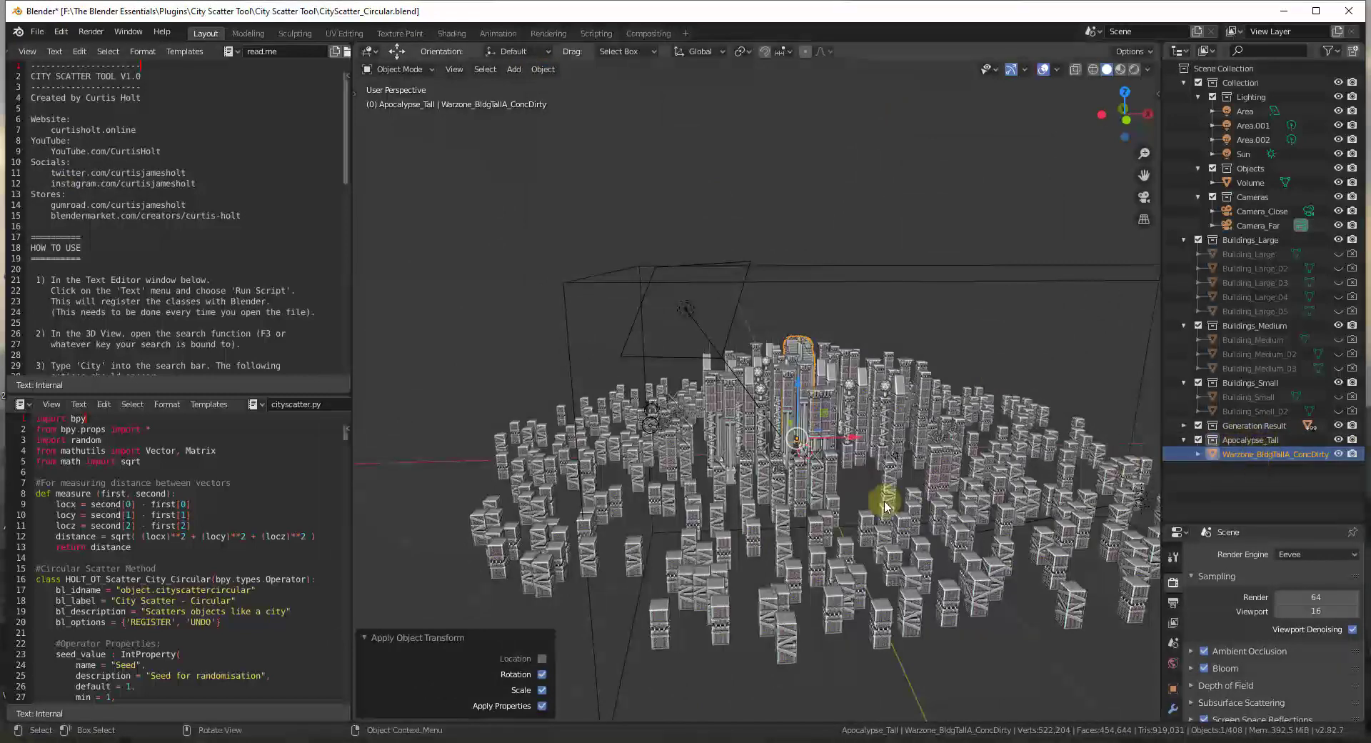
key(F3)
text(Join)
text(city)
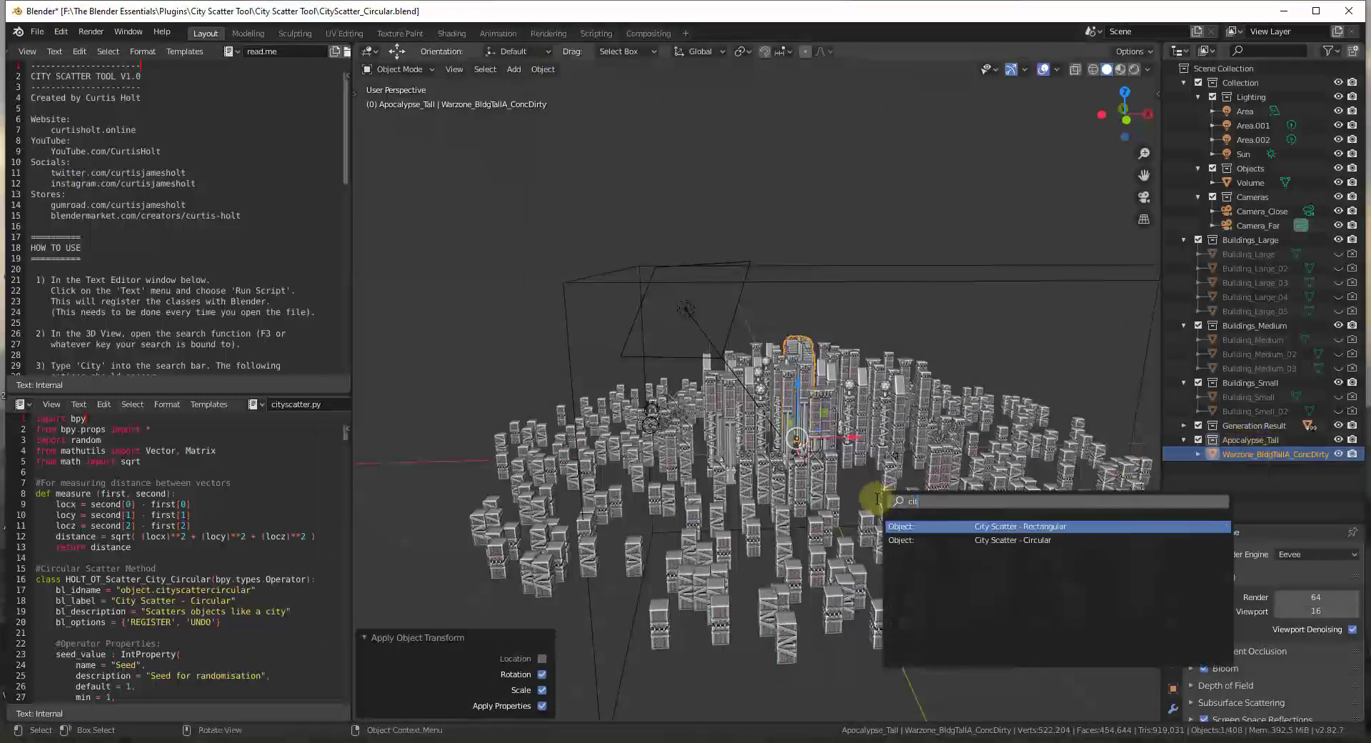
- Rerun City Scatter - Circular with Collection Large set to Apocalypse_Tall
click(980, 541)
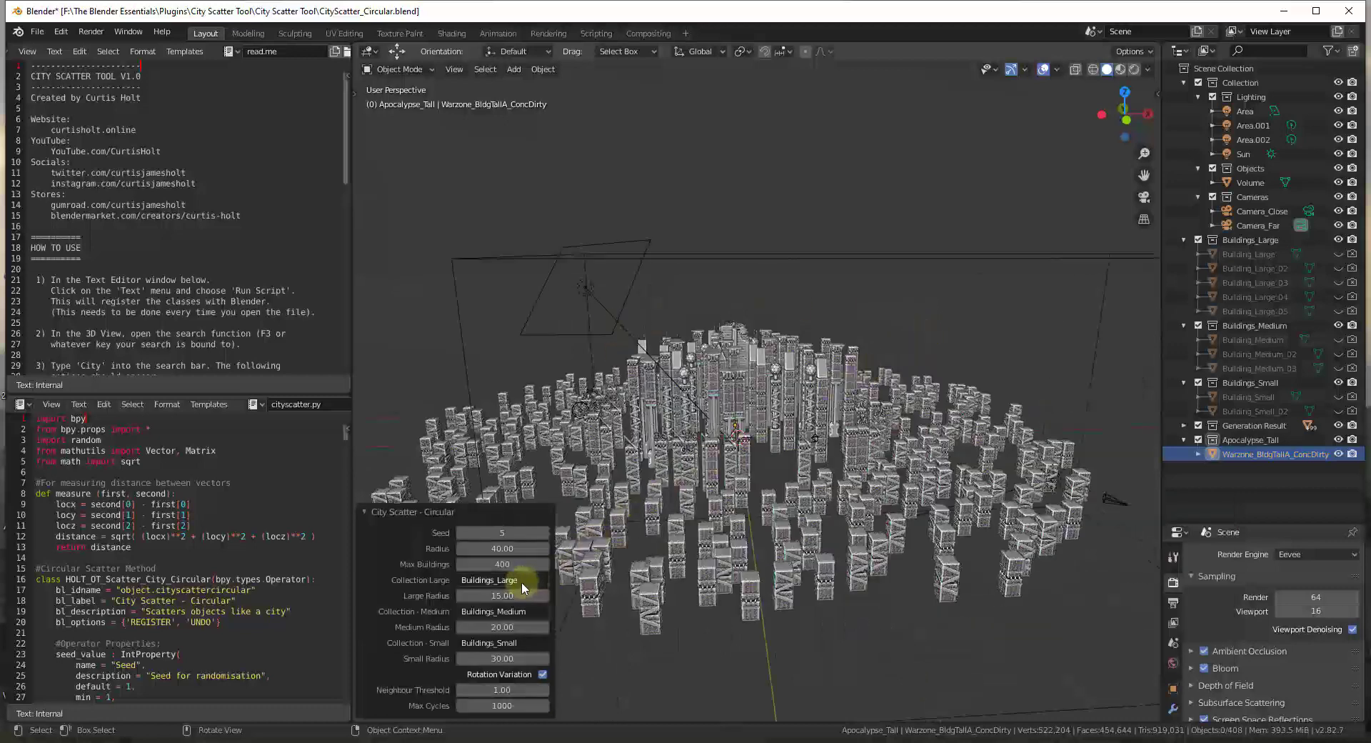
click(522, 580)
text(Apocalypse_Tall)
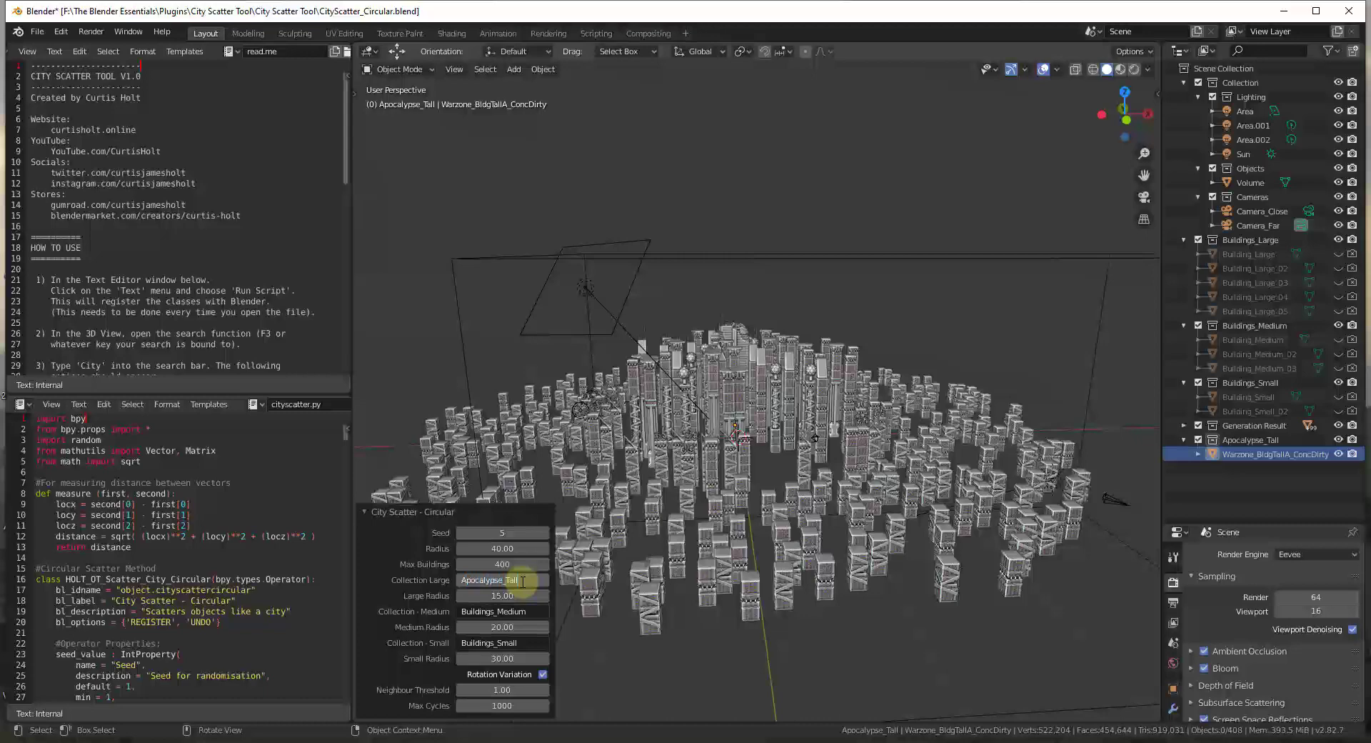
key(Return)
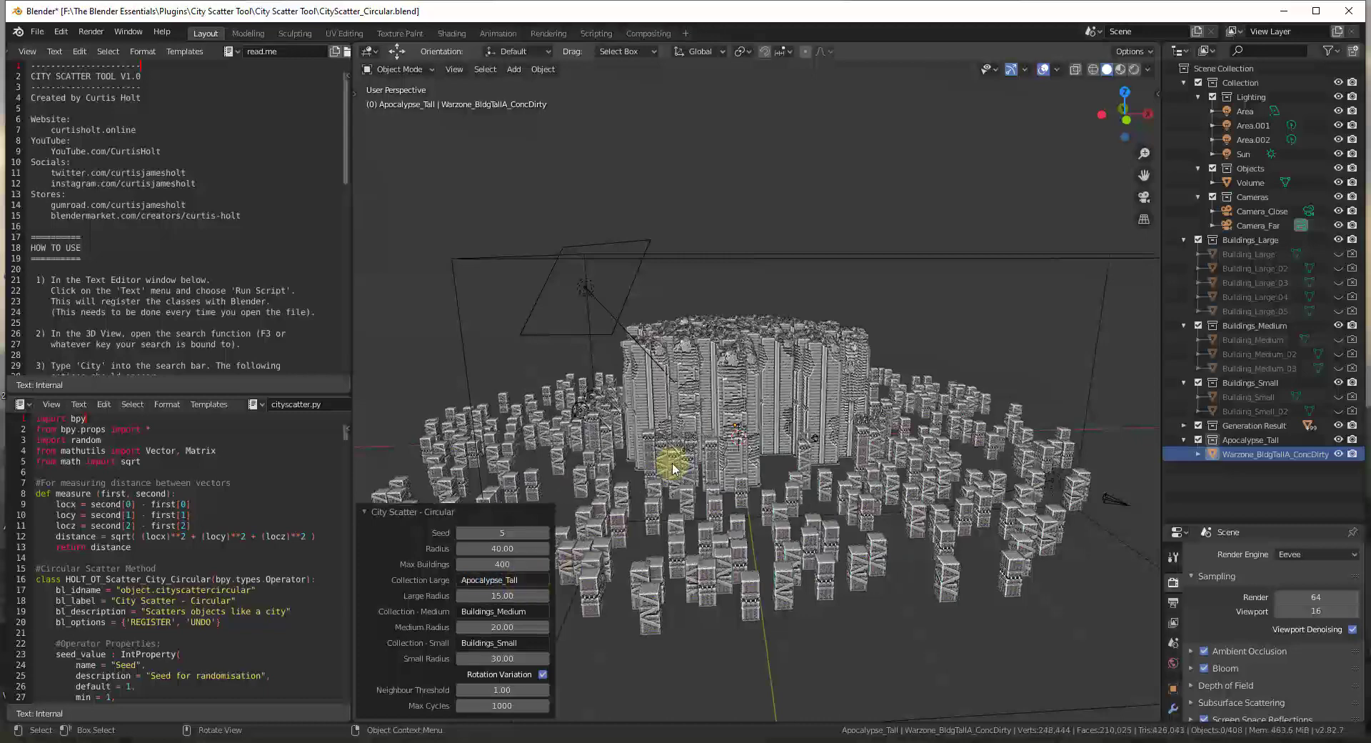
- Orbit around the ruined towers, then begin editing the Large Radius field
scroll(756, 382, up, 3)
middle_drag(894, 444, 888, 345)
scroll(850, 374, down, 3)
scroll(855, 381, up, 3)
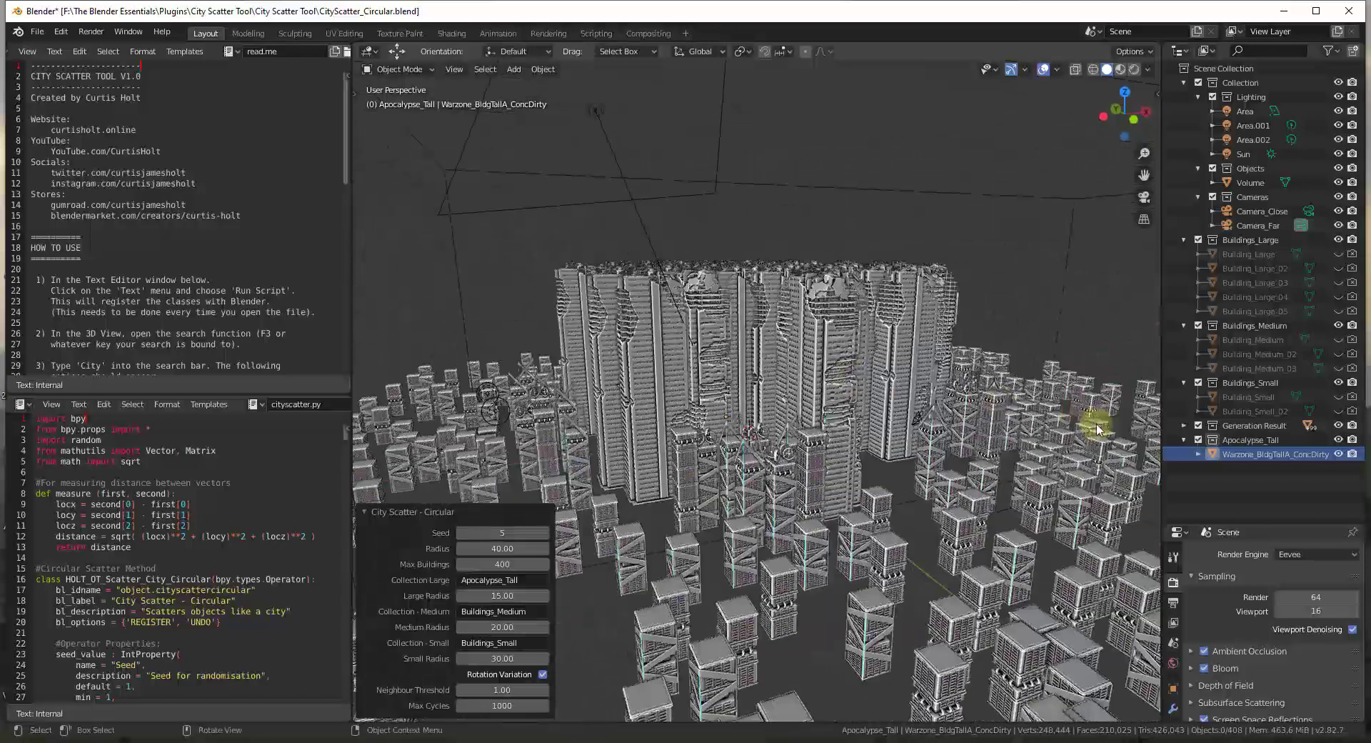
scroll(850, 432, down, 3)
middle_drag(834, 437, 800, 390)
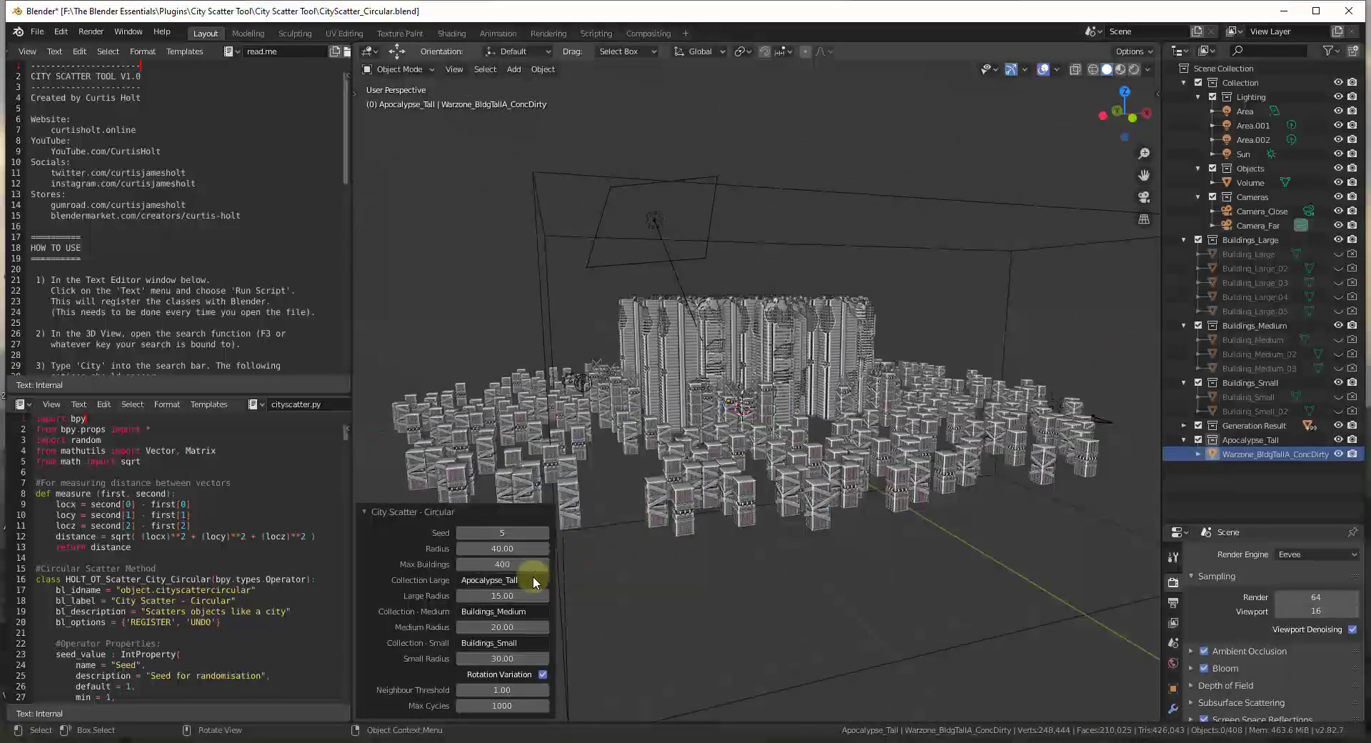
click(525, 594)
- Set Large Radius to 5 and Neighbour Threshold to 3, after trying 2 and 5
text(5)
key(Return)
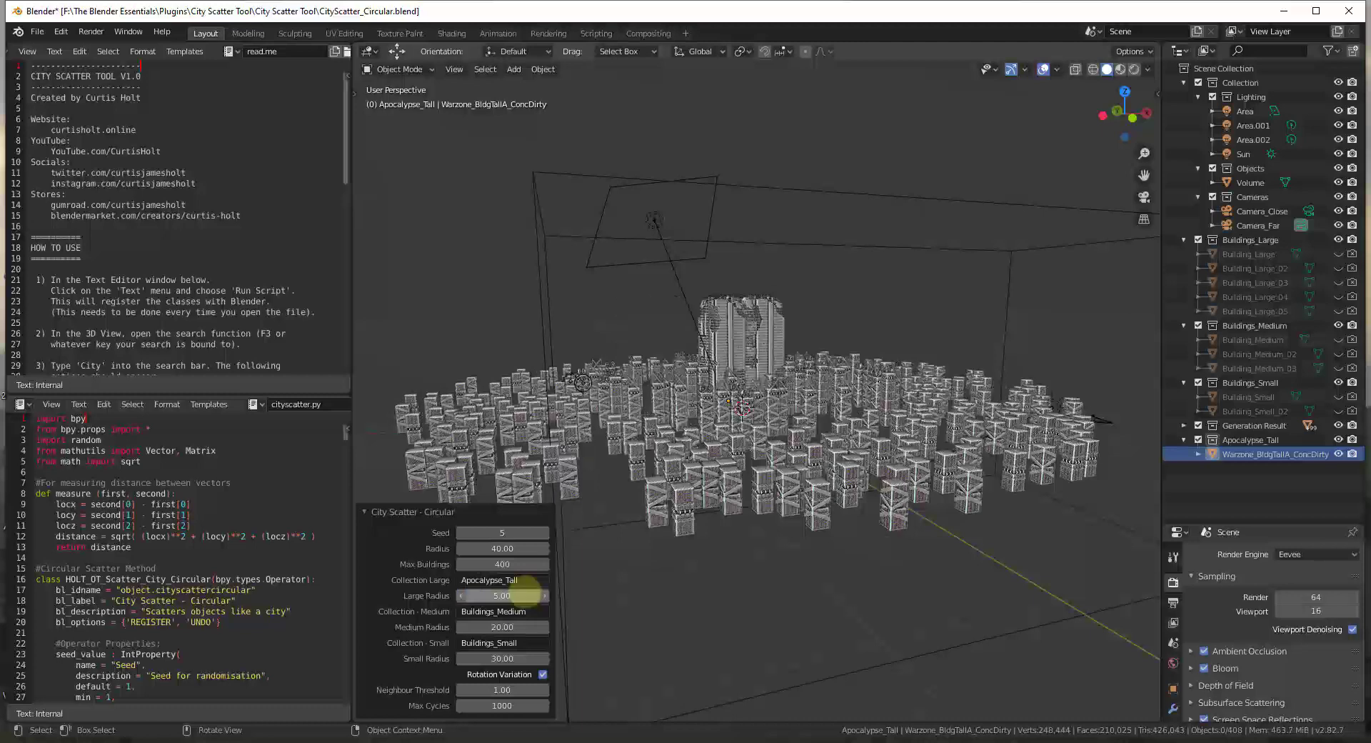
click(518, 686)
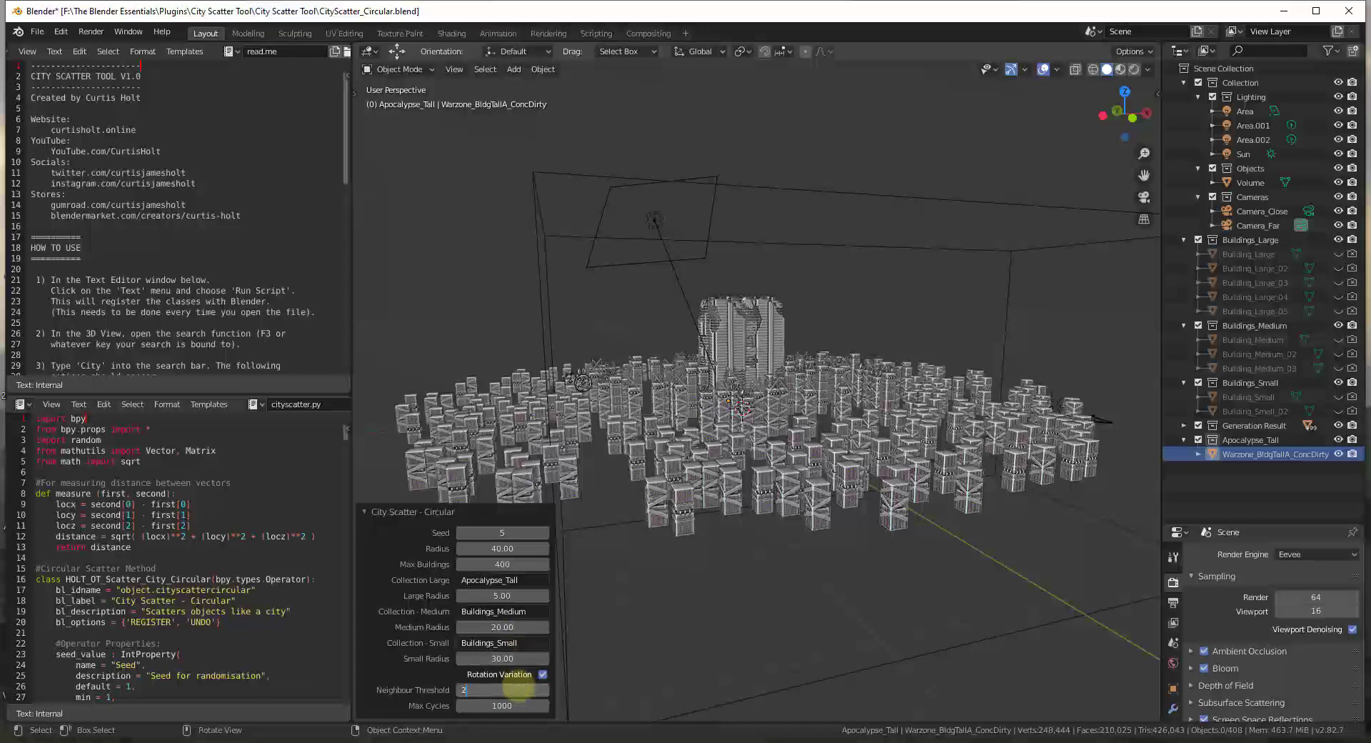
text(2)
key(Return)
click(514, 690)
text(5)
key(Return)
click(493, 690)
text(3)
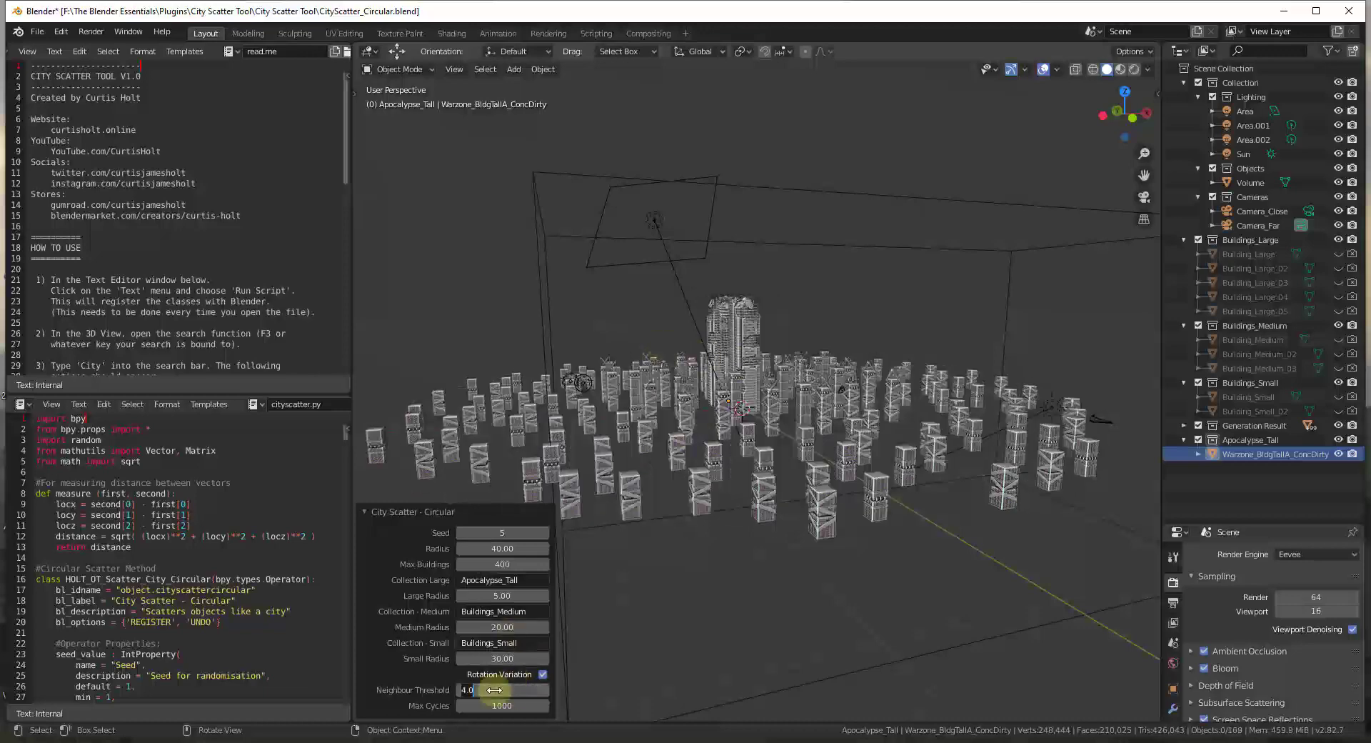
key(Return)
- Orbit and zoom around the ruined central tower to inspect the looser city
middle_drag(832, 369, 689, 303)
scroll(694, 303, up, 8)
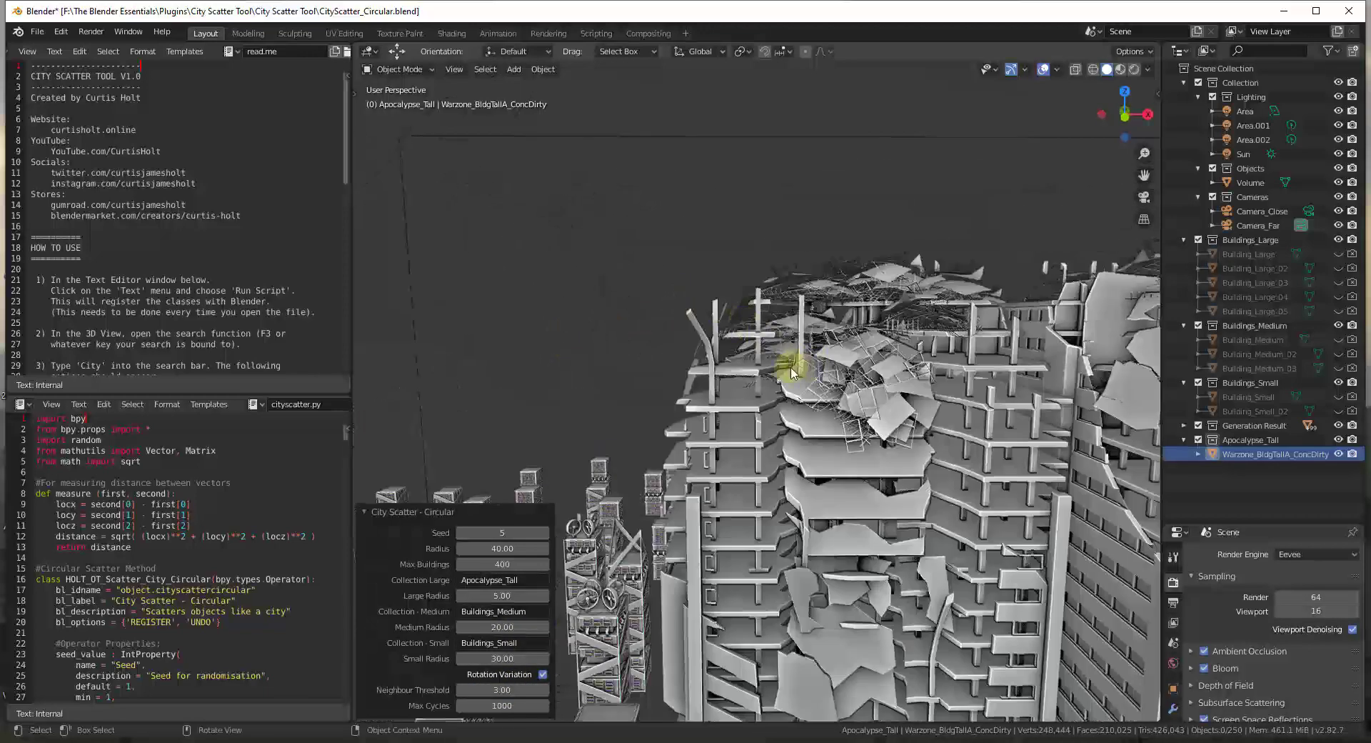
scroll(793, 365, down, 6)
middle_drag(837, 393, 710, 328)
scroll(710, 327, down, 5)
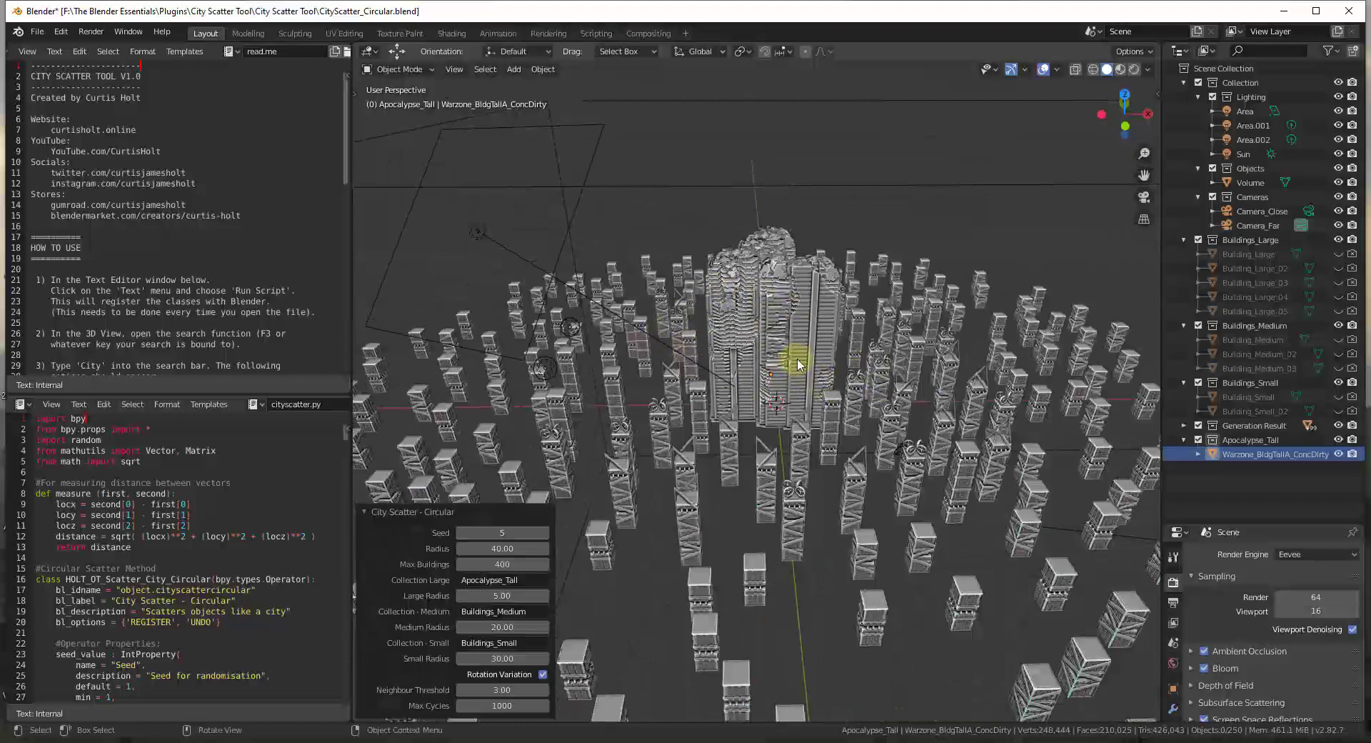
middle_drag(819, 375, 841, 301)
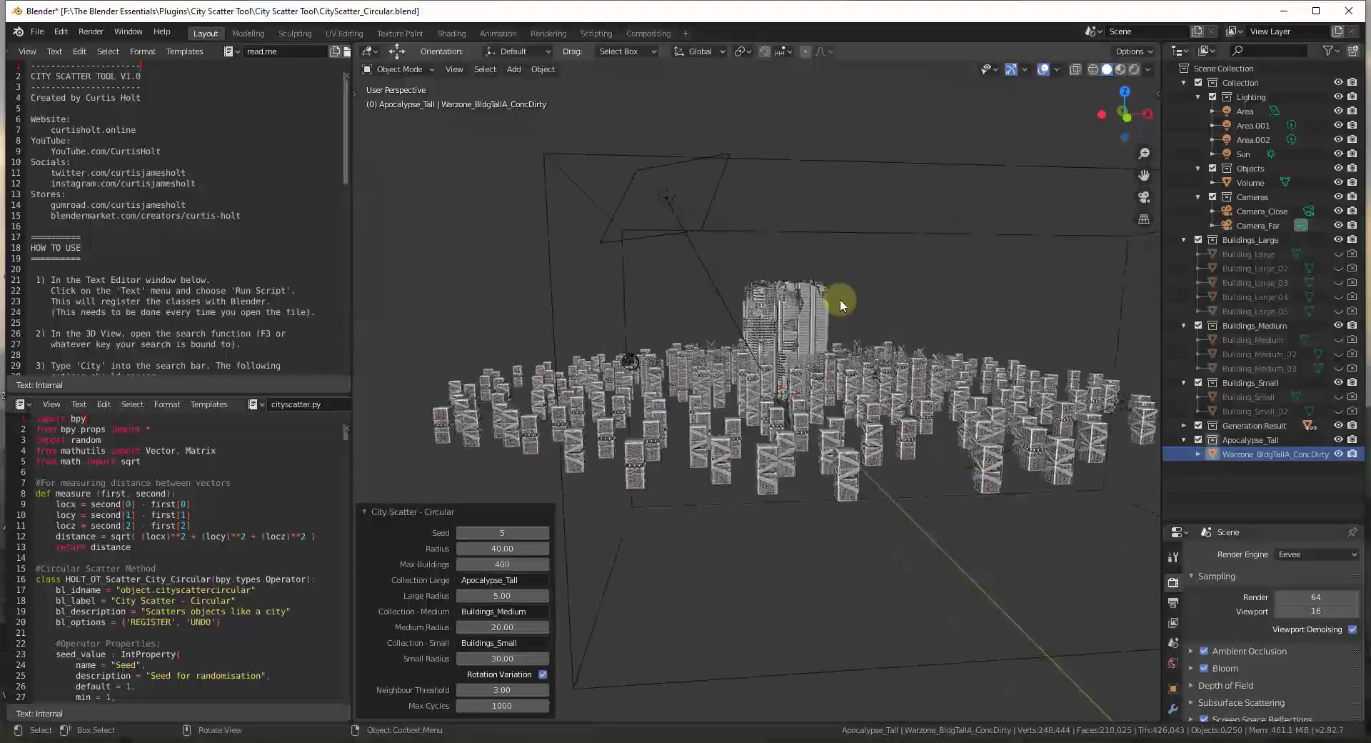
scroll(840, 303, up, 4)
middle_drag(820, 358, 1054, 332)
scroll(909, 366, down, 8)
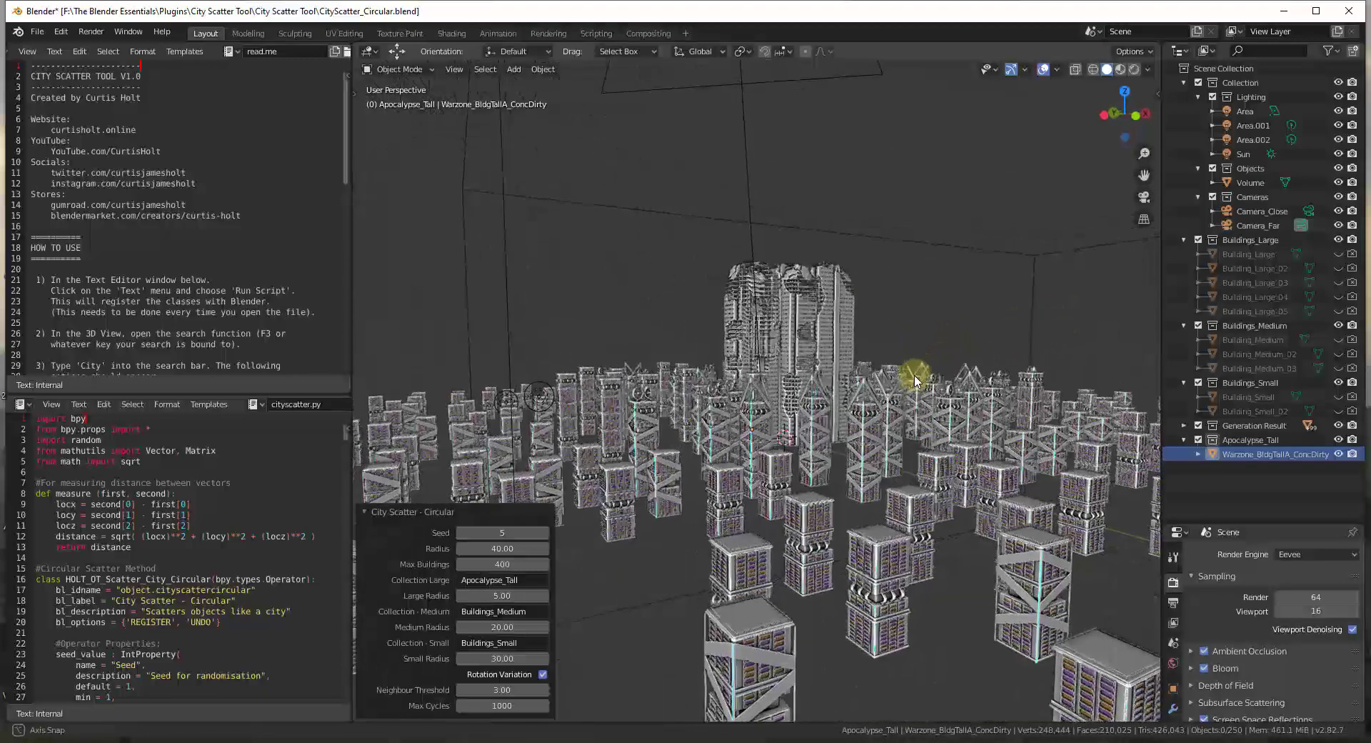
scroll(910, 358, up, 3)
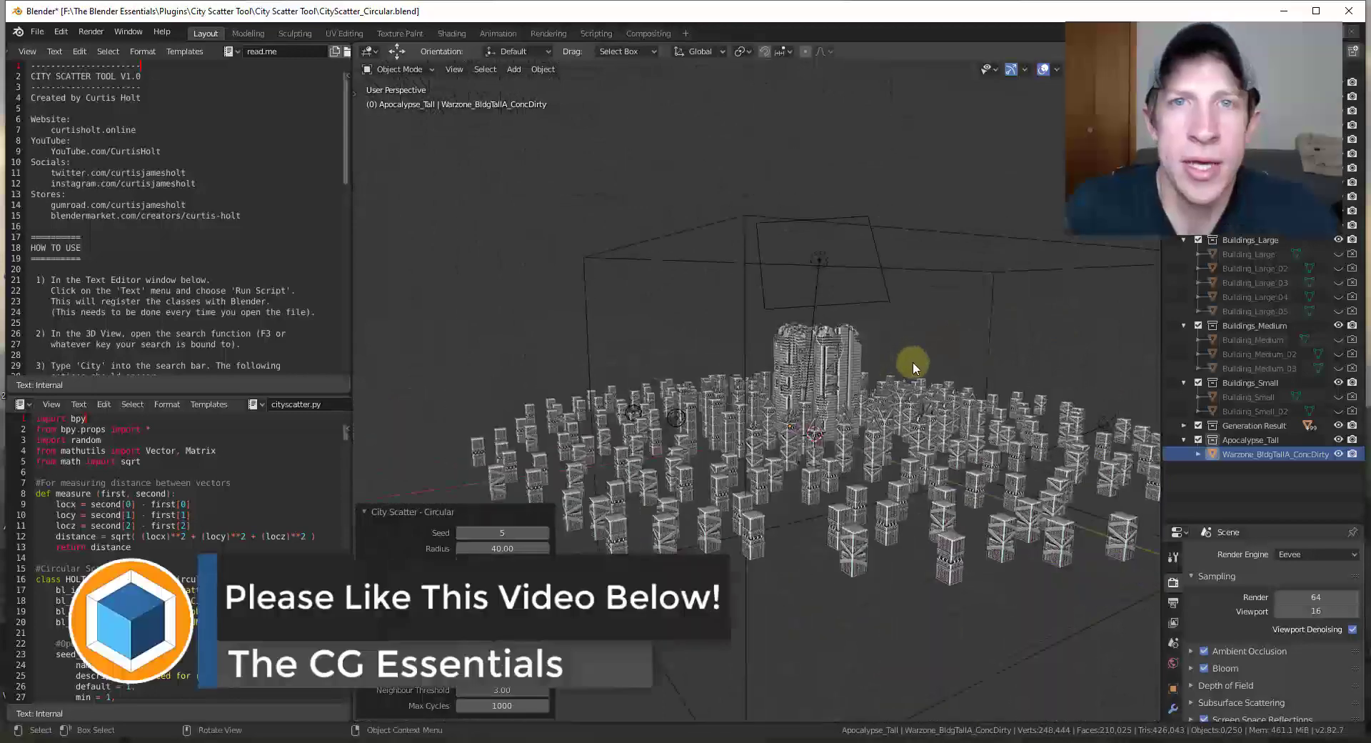